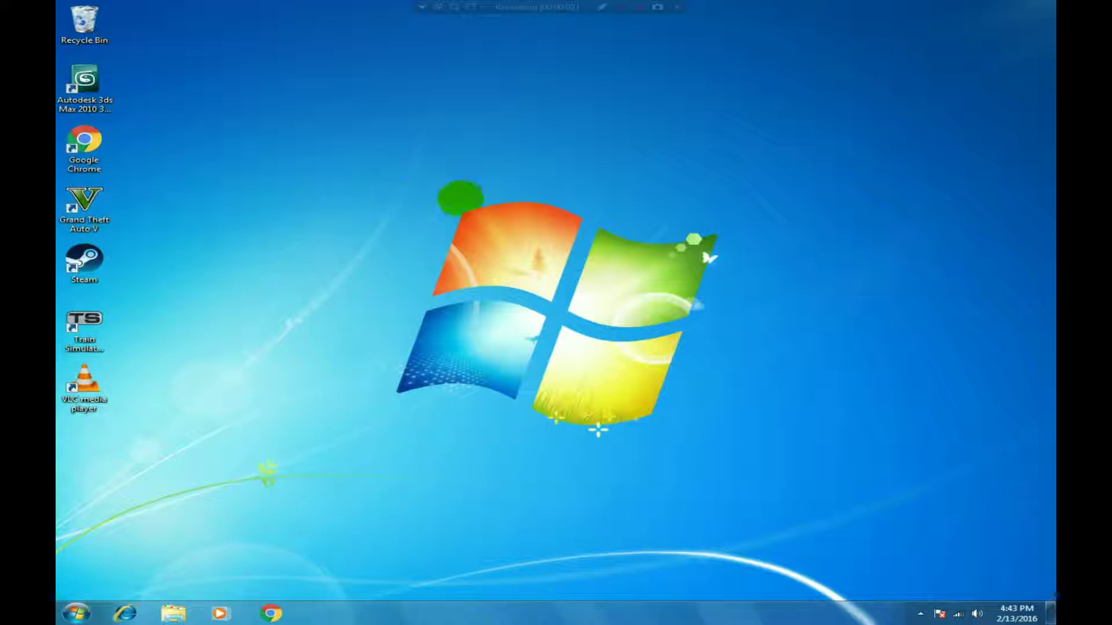
# Launch Autodesk 3ds Max 2010 and maximize the Perspective viewport.
pyautogui.click(79, 97)
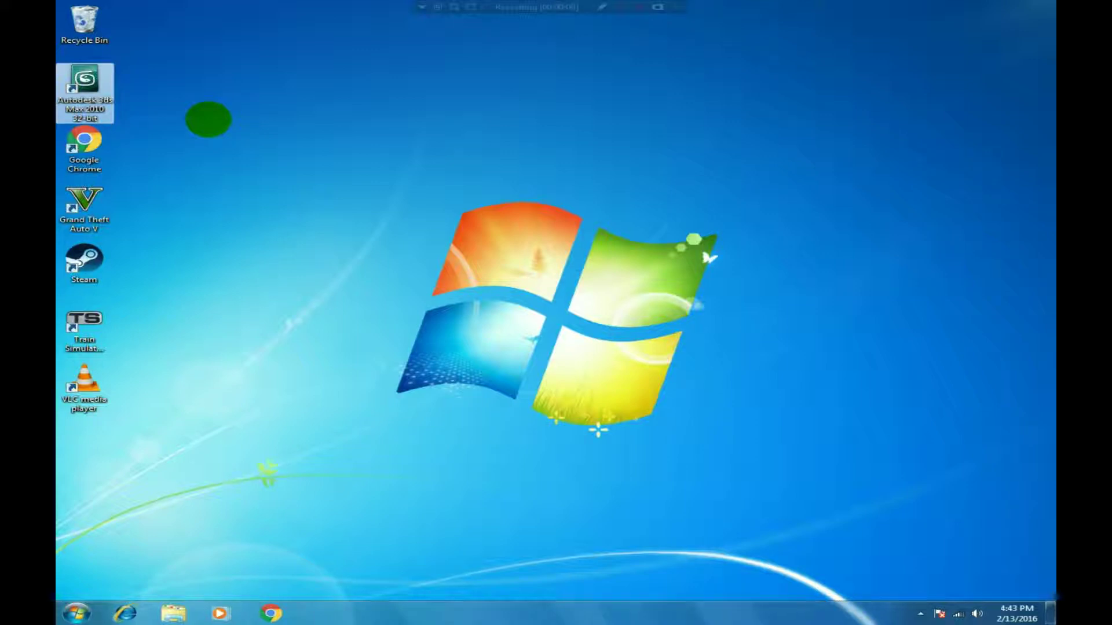
pyautogui.doubleClick(87, 104)
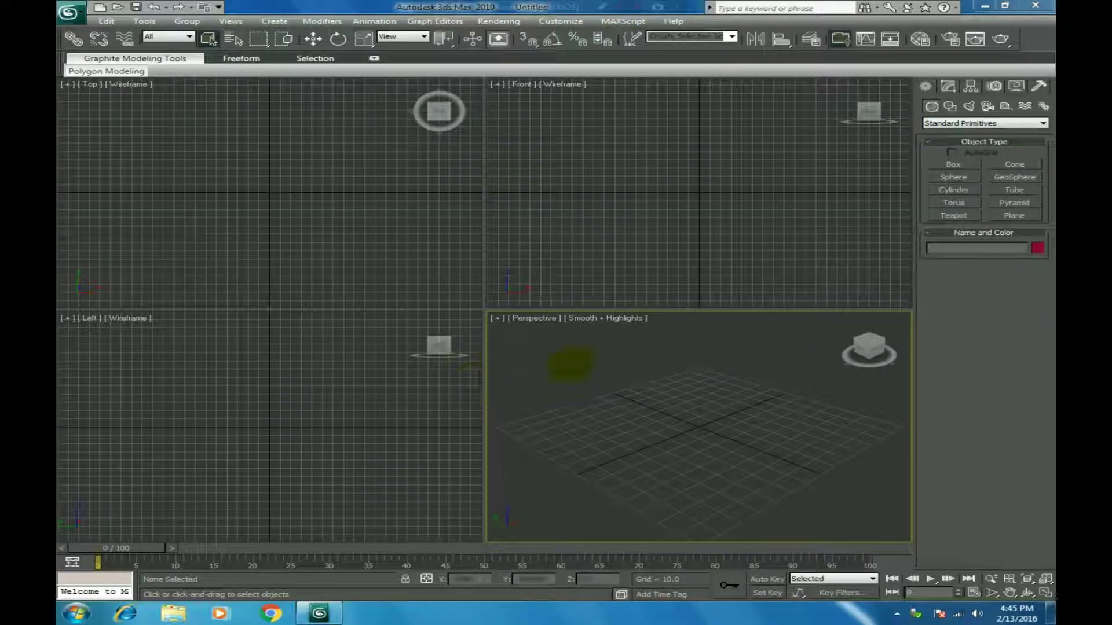
pyautogui.hotkey('alt', 'w')
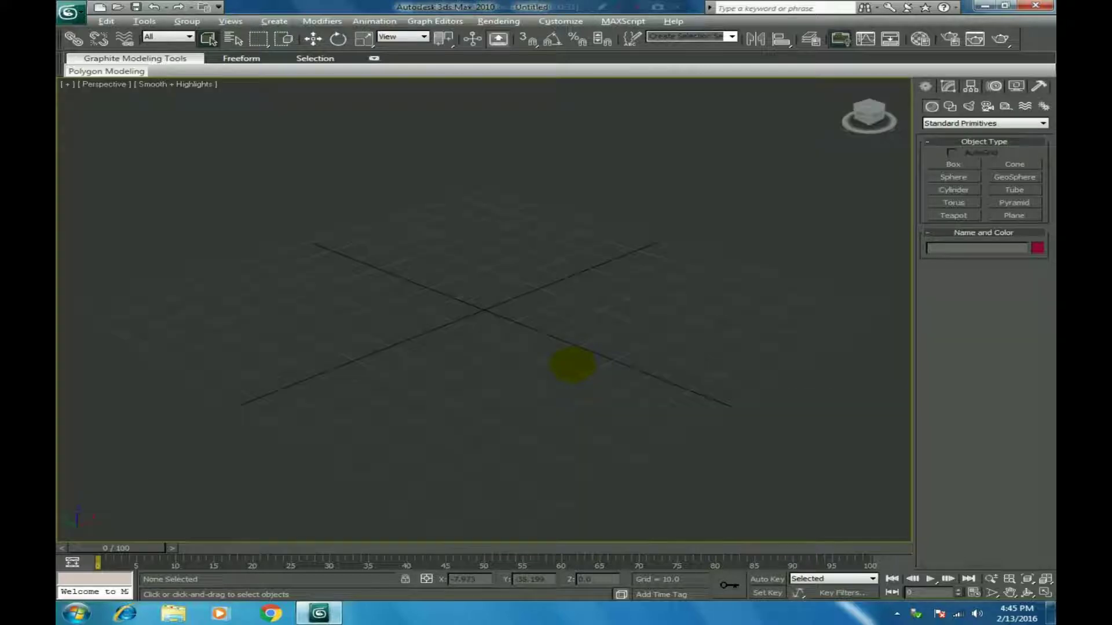
# Create a Box primitive across the middle of the grid, about 47.2 long, 118.2 wide and 9.6 high.
pyautogui.moveTo(864, 114)
pyautogui.mouseDown()
pyautogui.moveTo(894, 93)
pyautogui.moveTo(879, 97)
pyautogui.moveTo(874, 137)
pyautogui.moveTo(864, 113)
pyautogui.mouseUp()
pyautogui.click(954, 165)
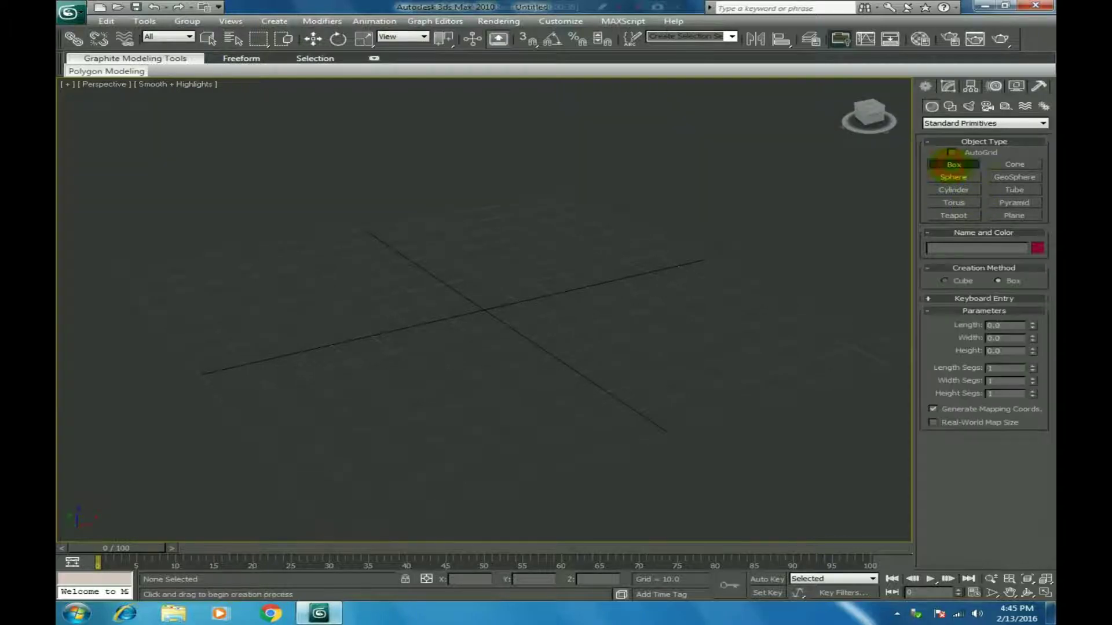
pyautogui.moveTo(247, 311); pyautogui.dragTo(753, 281)
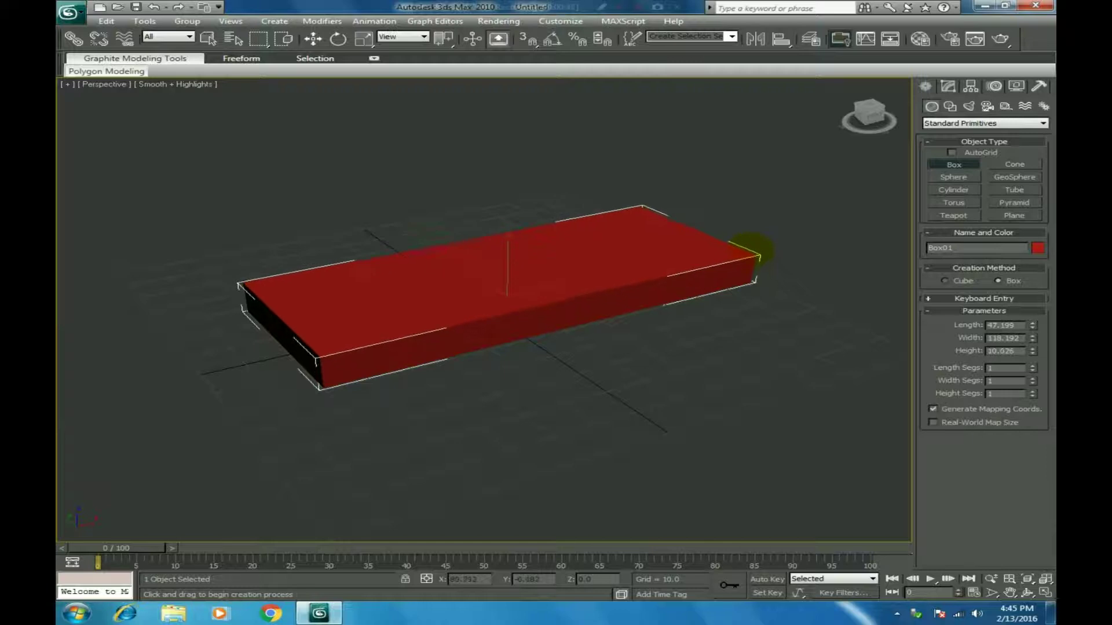
pyautogui.click(746, 253)
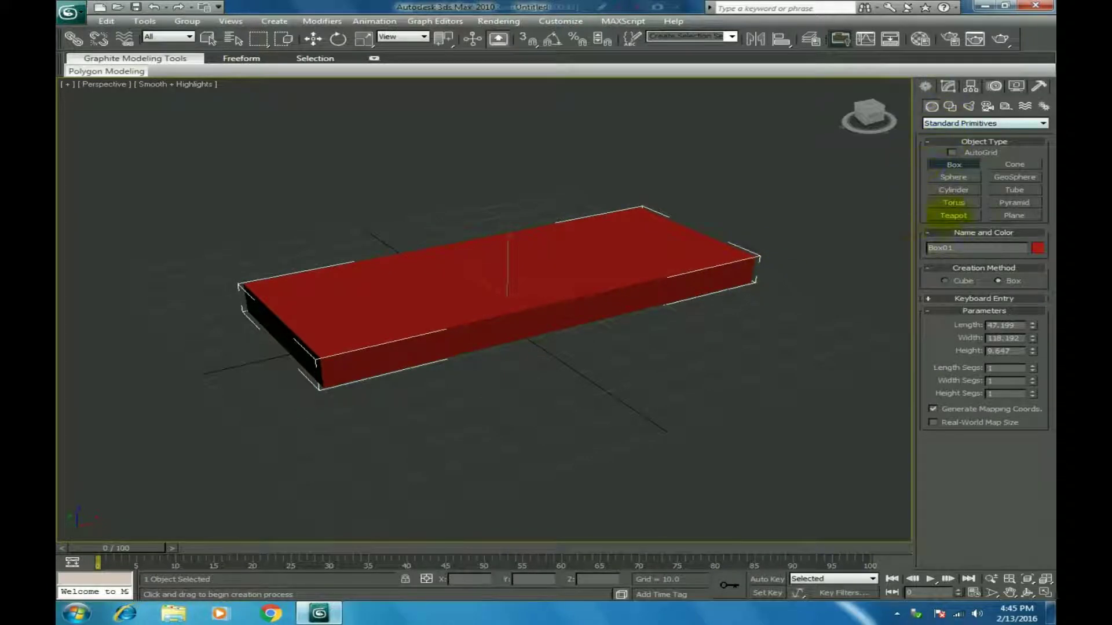
pyautogui.click(516, 283)
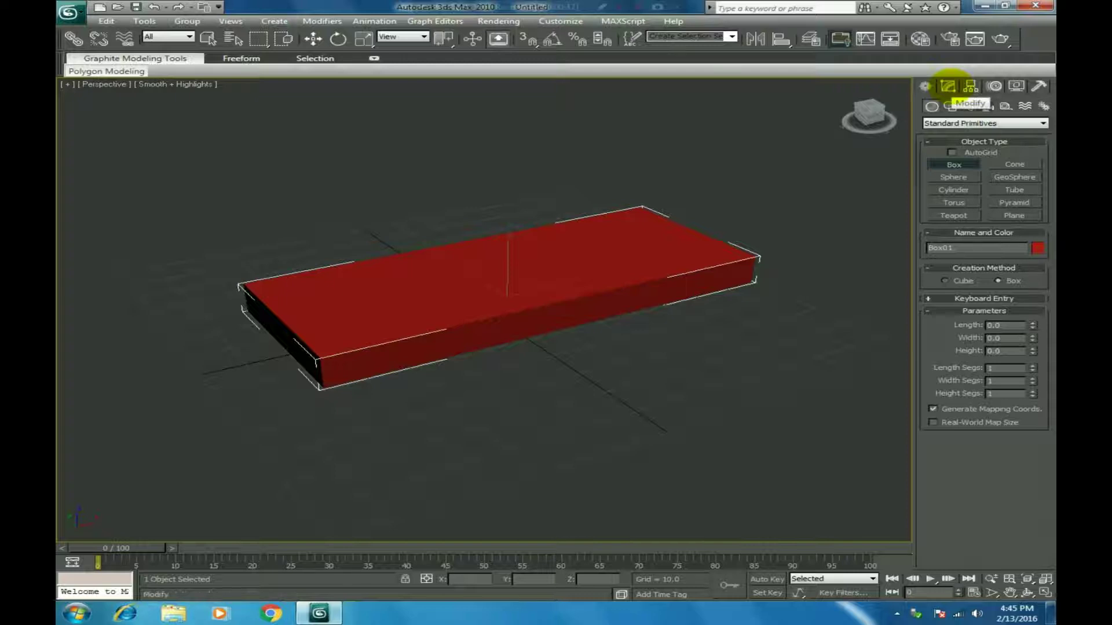
# Show the box's modifiable parameters and set the display units to metric Meters.
pyautogui.click(947, 86)
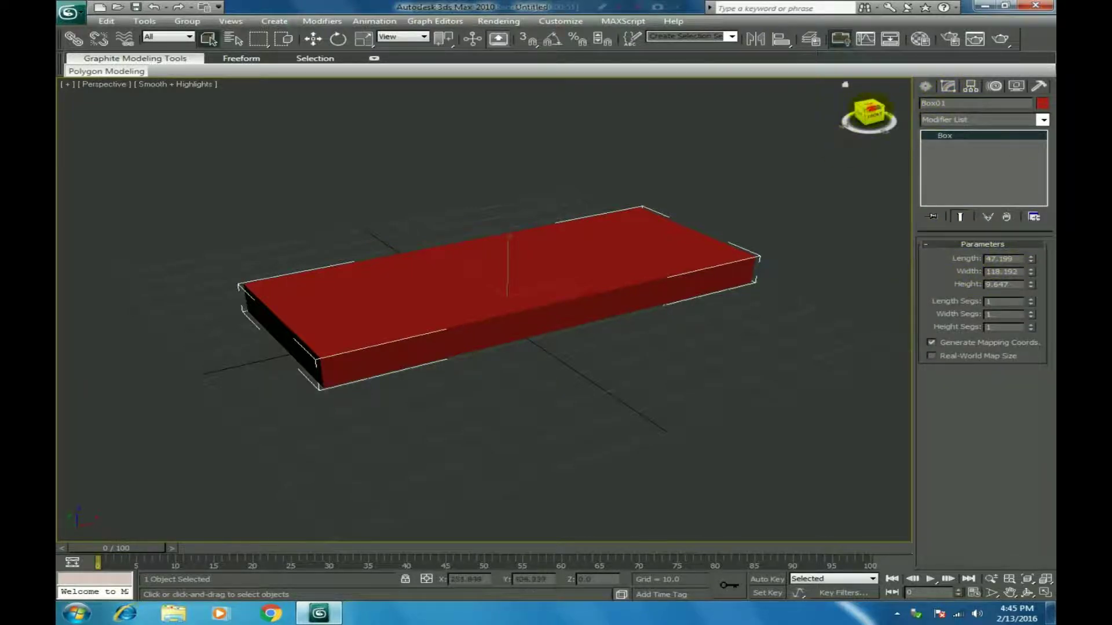
pyautogui.moveTo(867, 110); pyautogui.dragTo(847, 124)
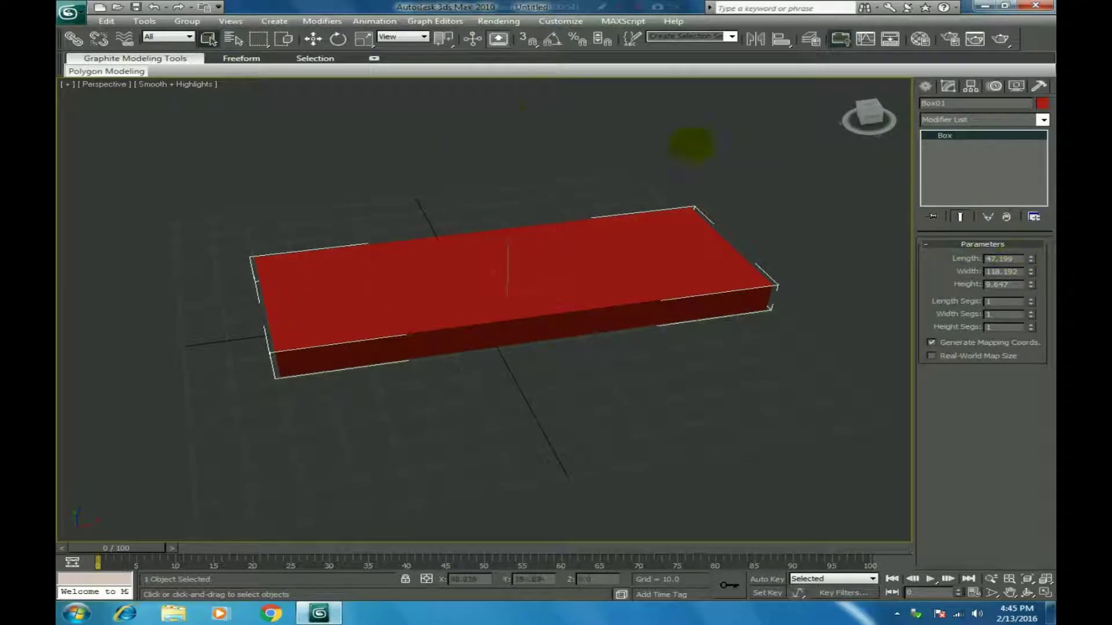
pyautogui.click(559, 21)
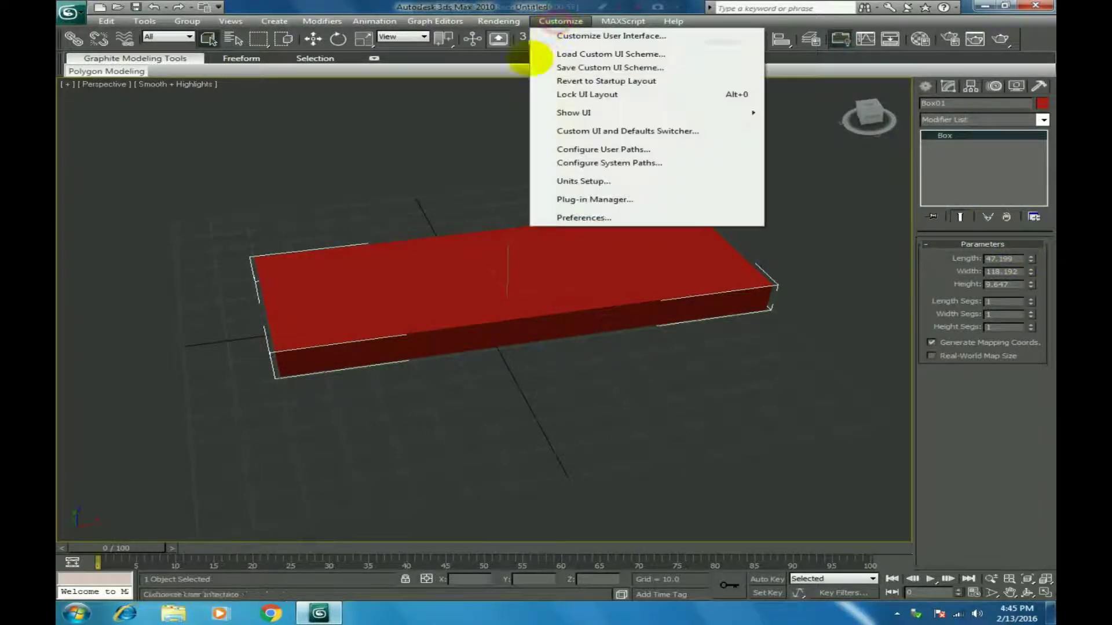
pyautogui.click(580, 181)
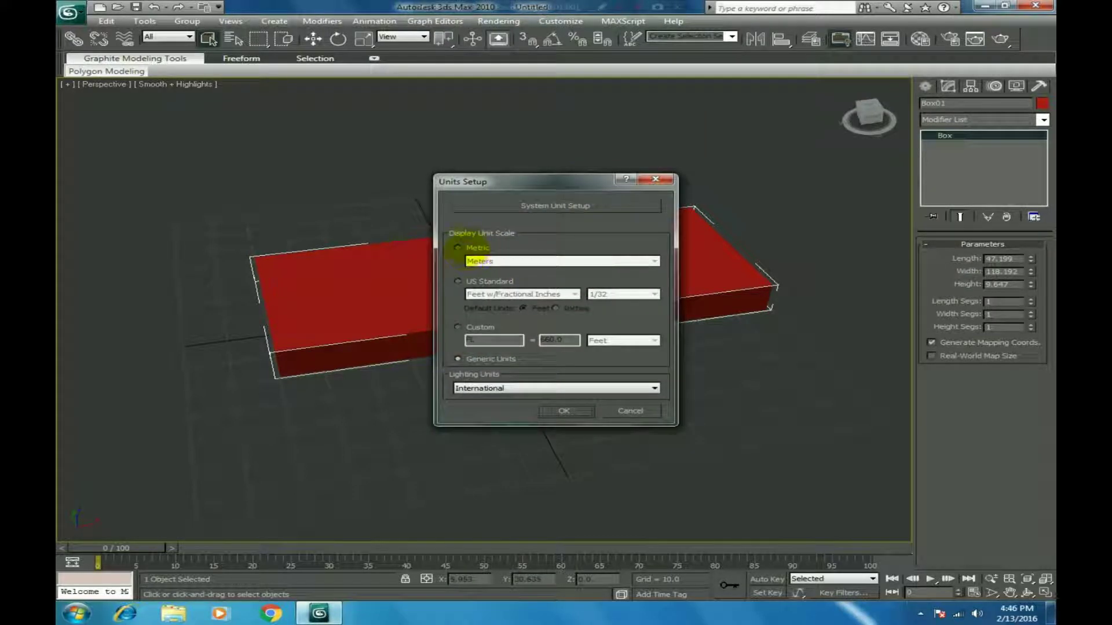
pyautogui.click(457, 247)
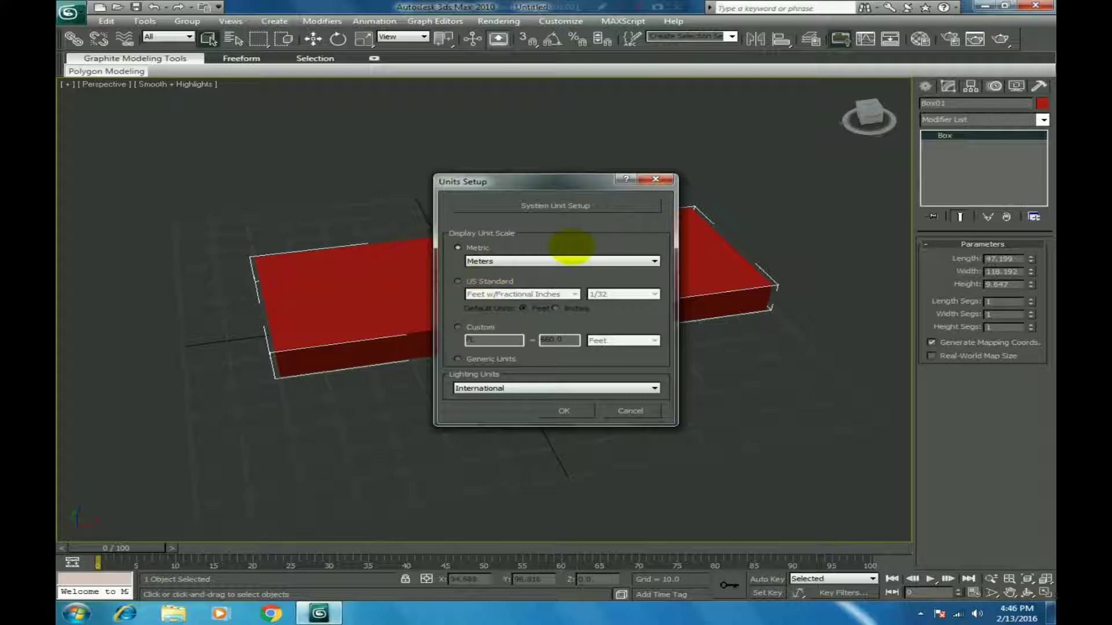
pyautogui.click(578, 412)
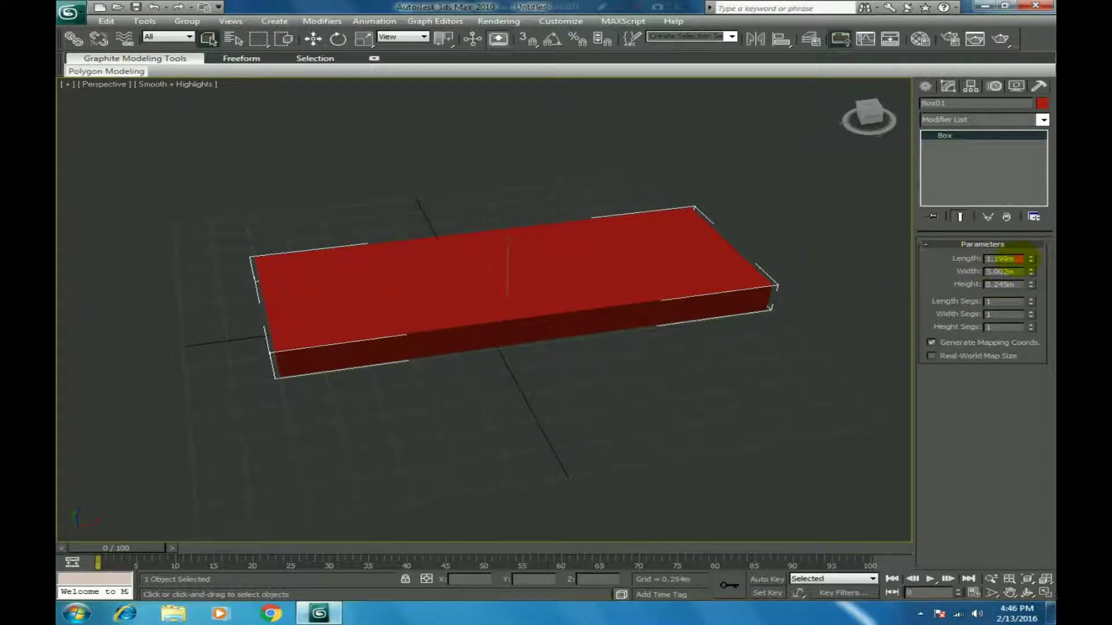
# Set the box's length to 4 m and its width to 7 m.
pyautogui.doubleClick(1008, 259)
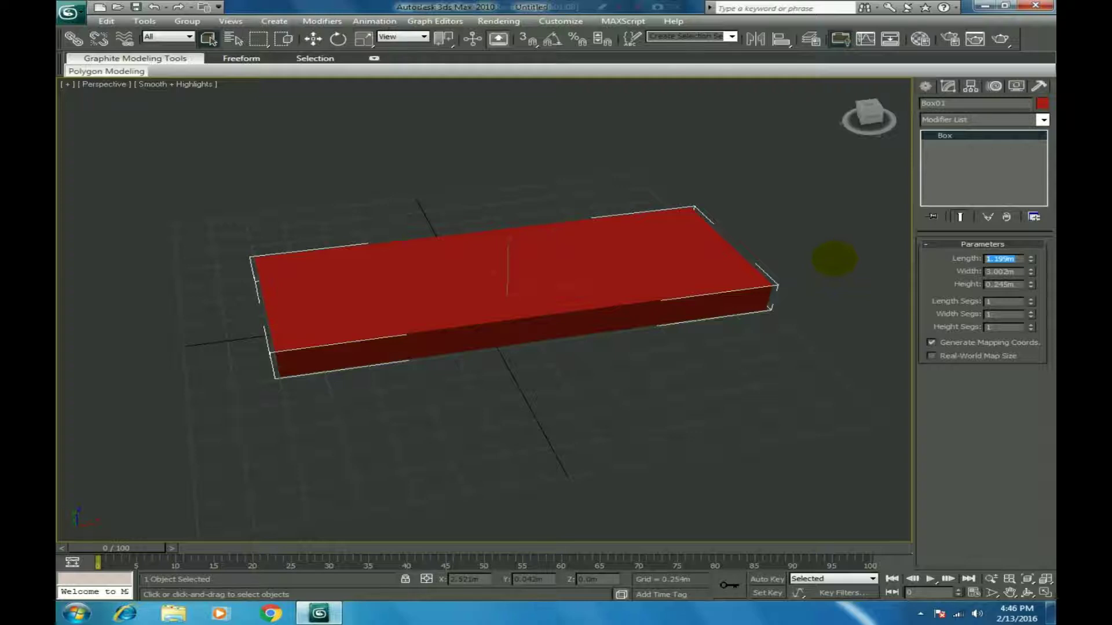
pyautogui.press('Return')
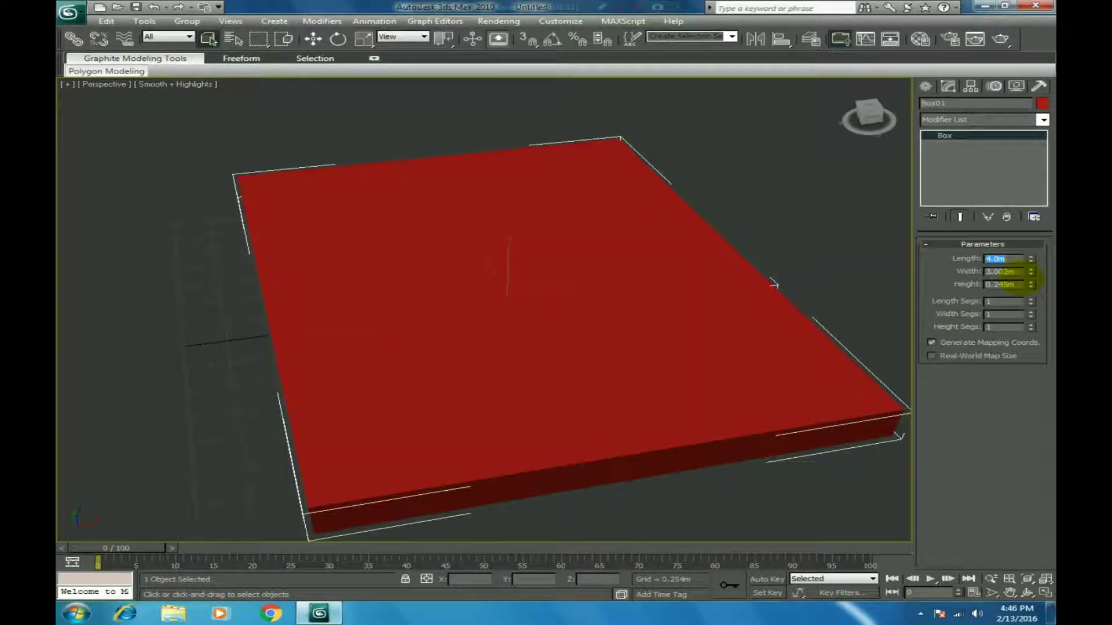
pyautogui.press('Tab')
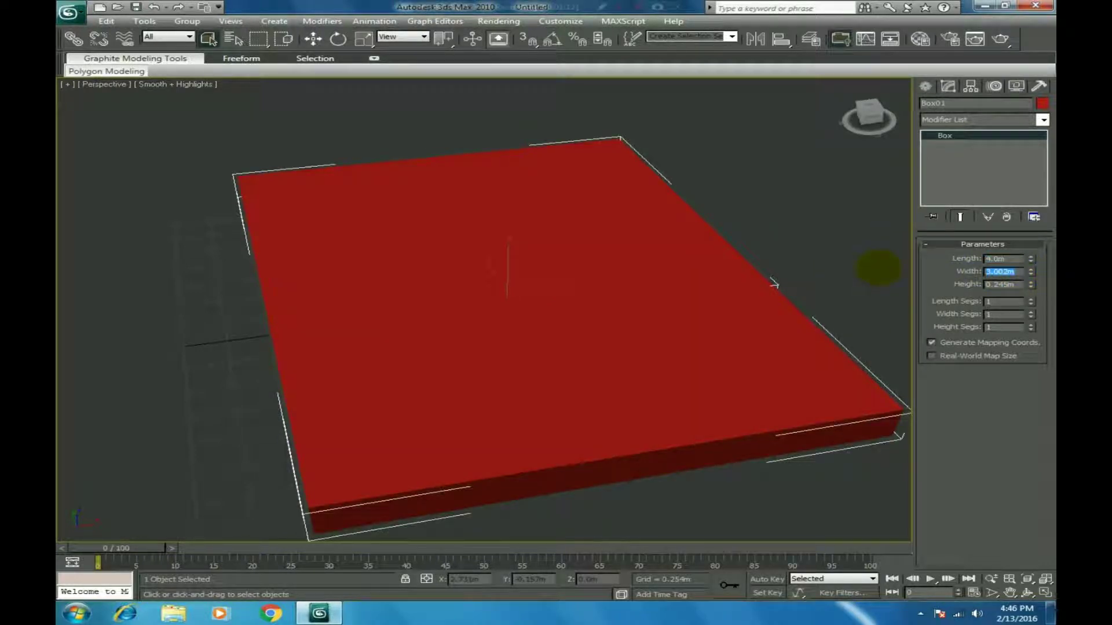
pyautogui.press('Return')
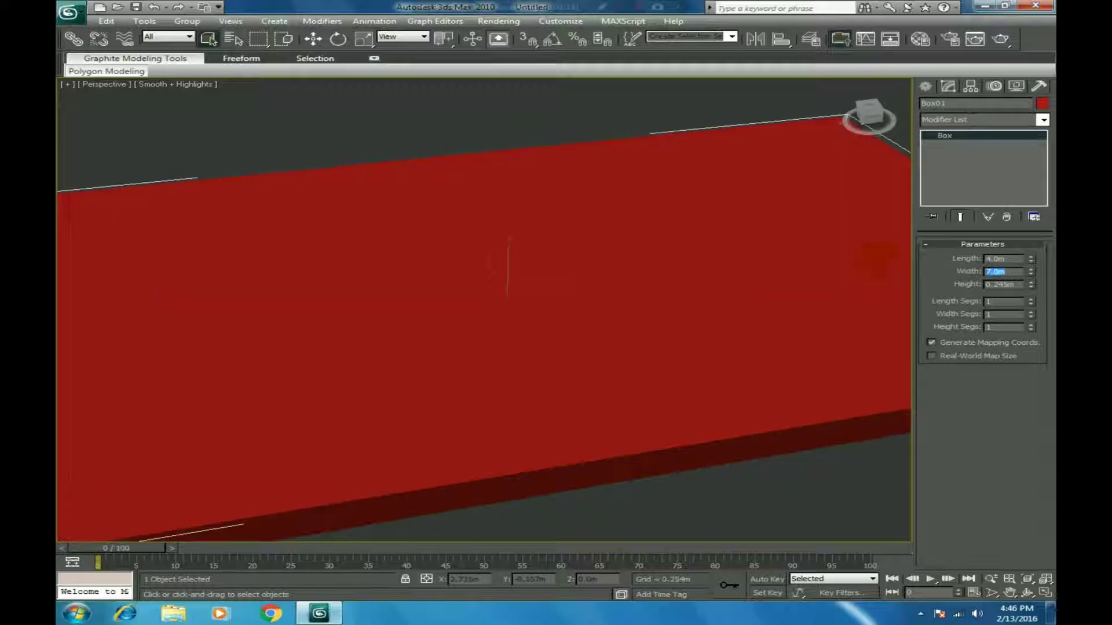
pyautogui.scroll(-1, 869, 260)
pyautogui.scroll(-5, 667, 271)
pyautogui.scroll(2, 667, 271)
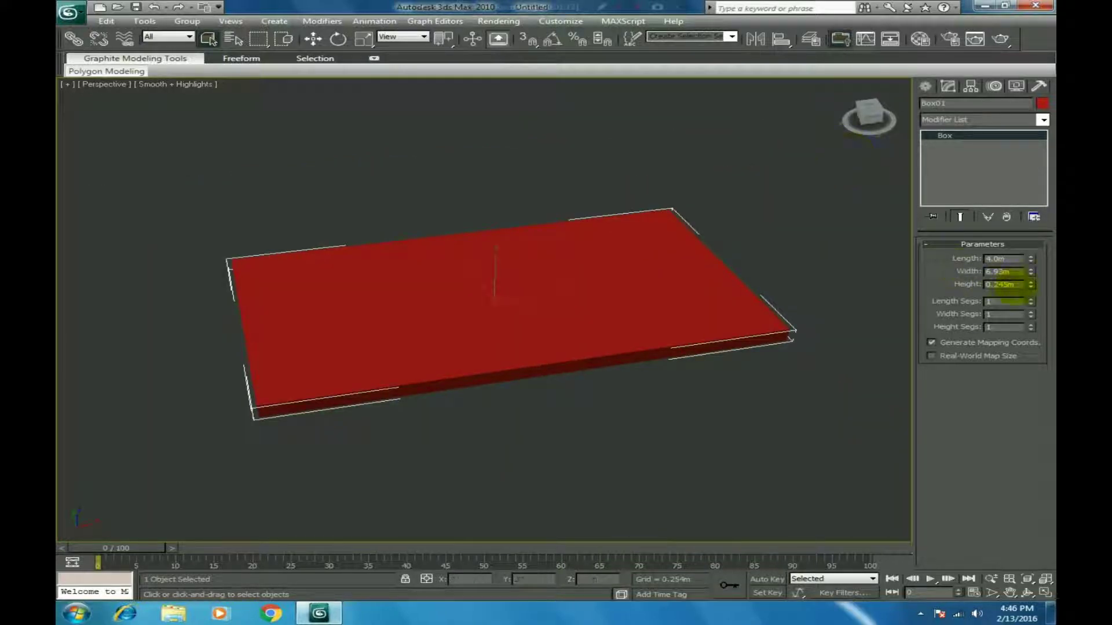
# Set the box's height to 0.5 m.
pyautogui.click(1003, 284)
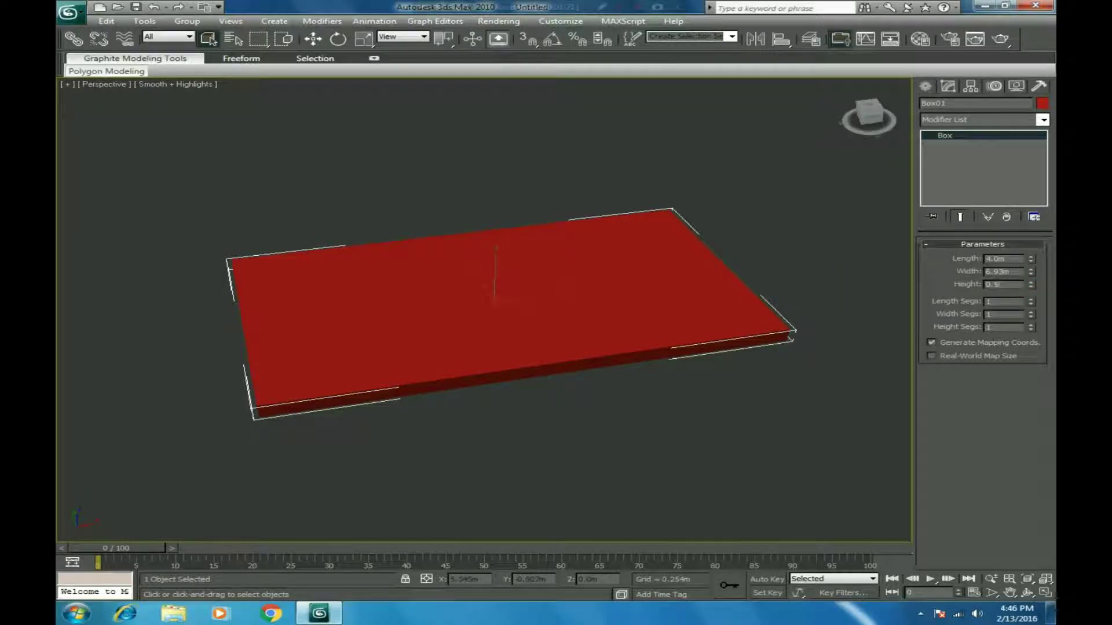
pyautogui.write('0.5')
pyautogui.press('Return')
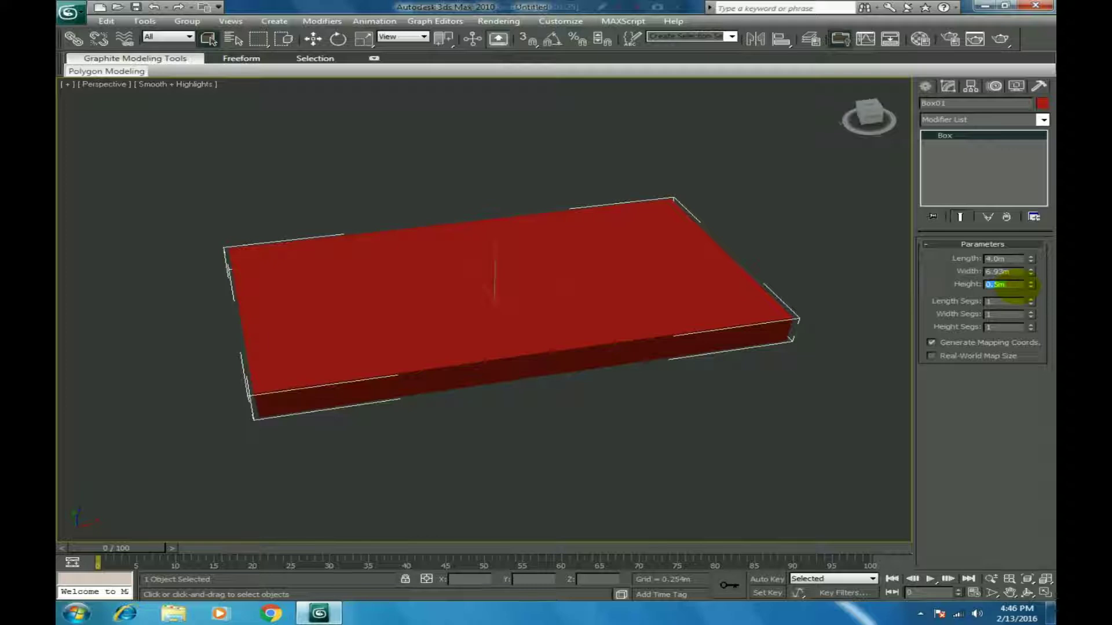
# Thin the box by setting its height to 0.1 m.
pyautogui.moveTo(870, 114)
pyautogui.mouseDown()
pyautogui.moveTo(870, 93)
pyautogui.moveTo(880, 113)
pyautogui.mouseUp()
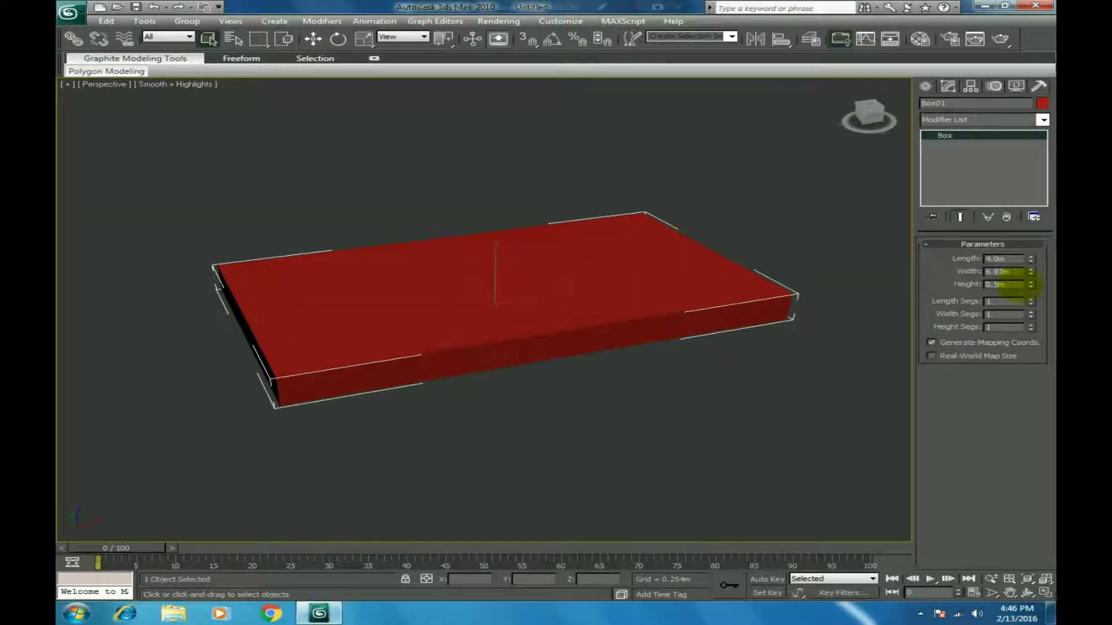
pyautogui.doubleClick(1007, 284)
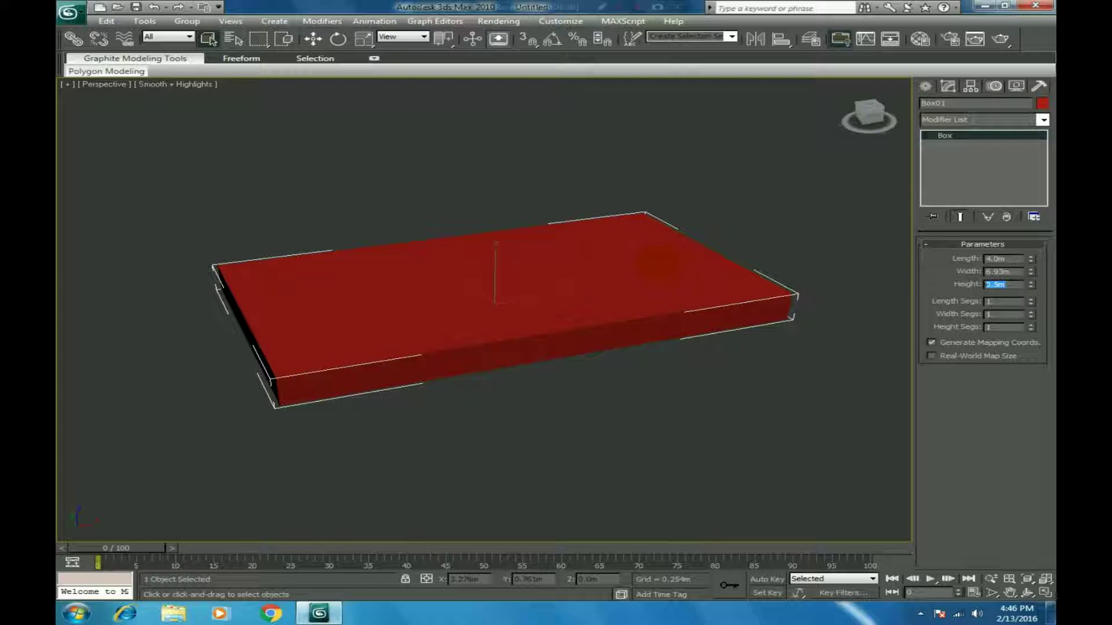
pyautogui.write('0.1')
pyautogui.press('Return')
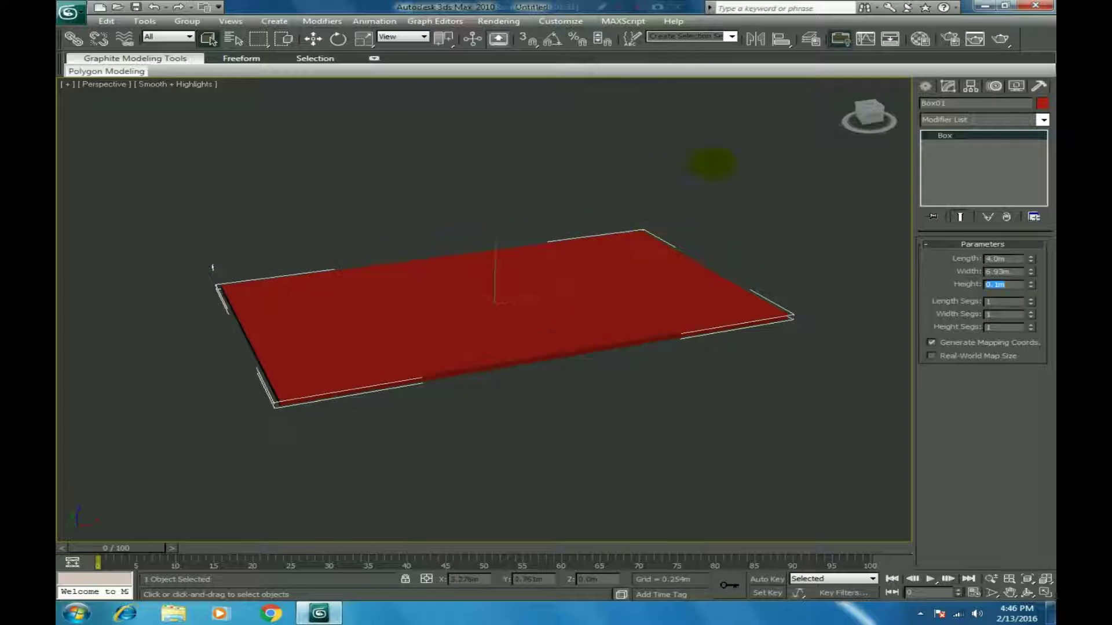
# Inspect the thin slab from the side, below and above, and check its Object Properties.
pyautogui.moveTo(870, 114); pyautogui.dragTo(870, 105)
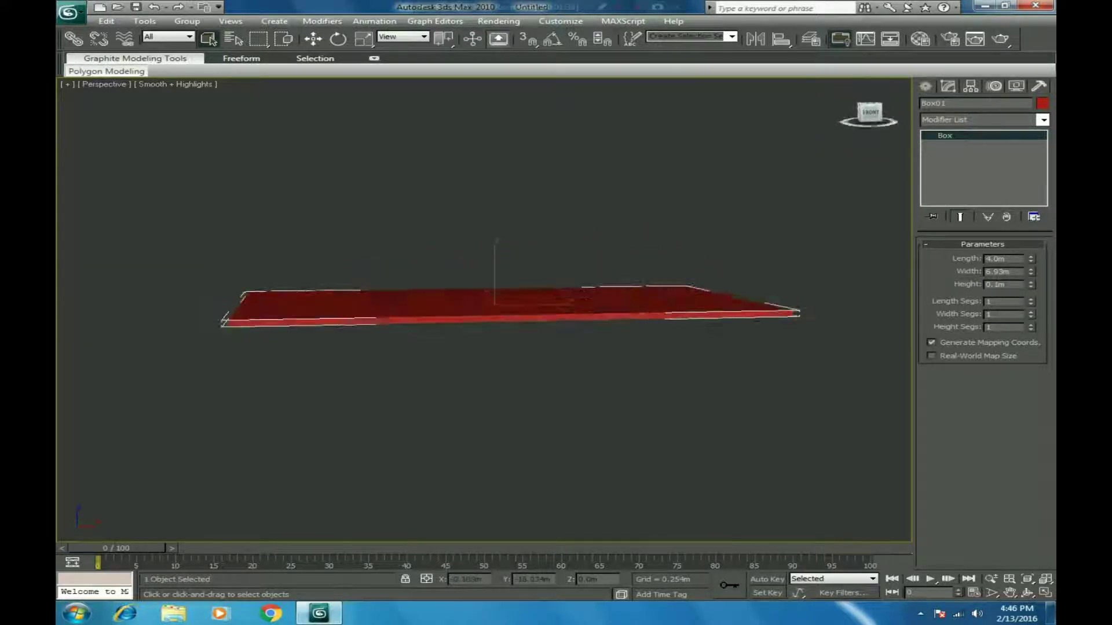
pyautogui.keyDown('alt'); pyautogui.moveTo(492, 313); pyautogui.dragTo(417, 295, button='middle'); pyautogui.keyUp('alt')
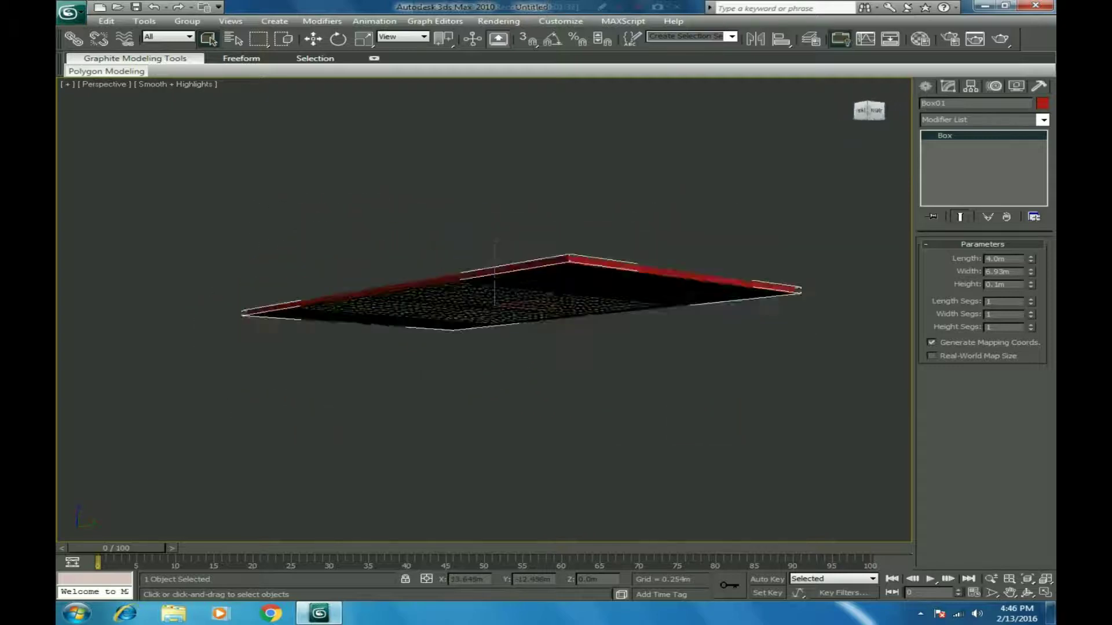
pyautogui.moveTo(834, 105); pyautogui.dragTo(851, 142)
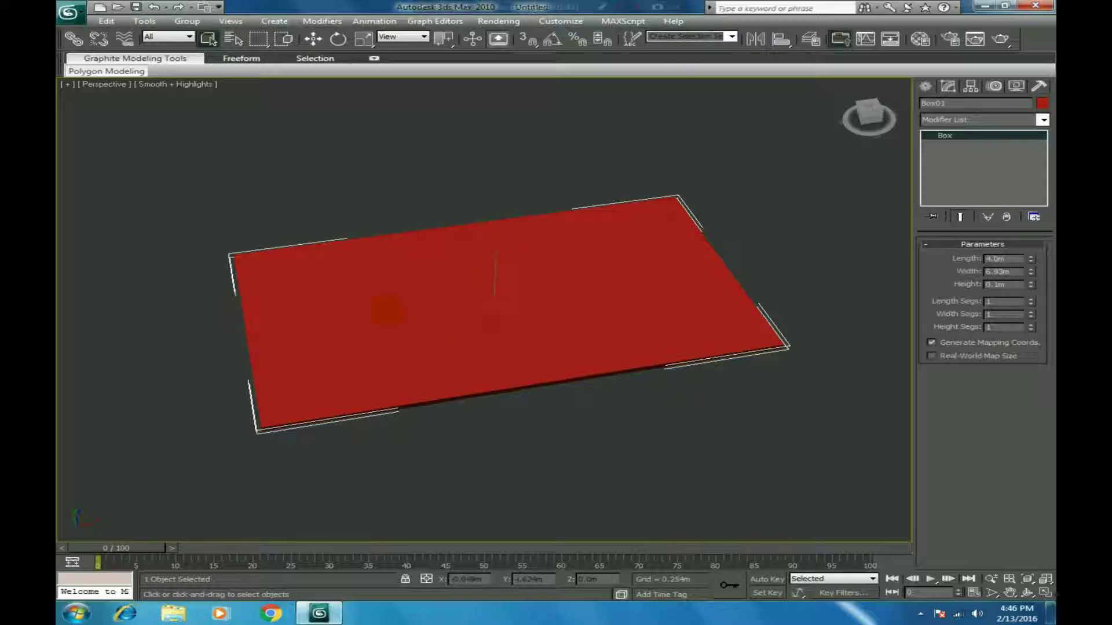
pyautogui.rightClick(494, 297)
pyautogui.click(559, 361)
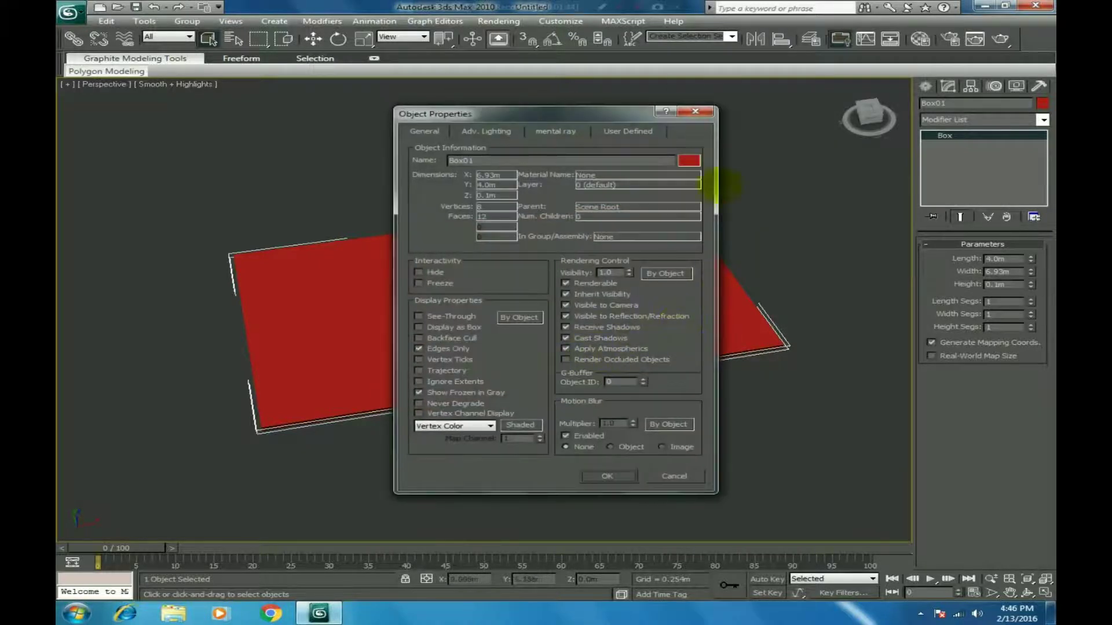
pyautogui.click(695, 111)
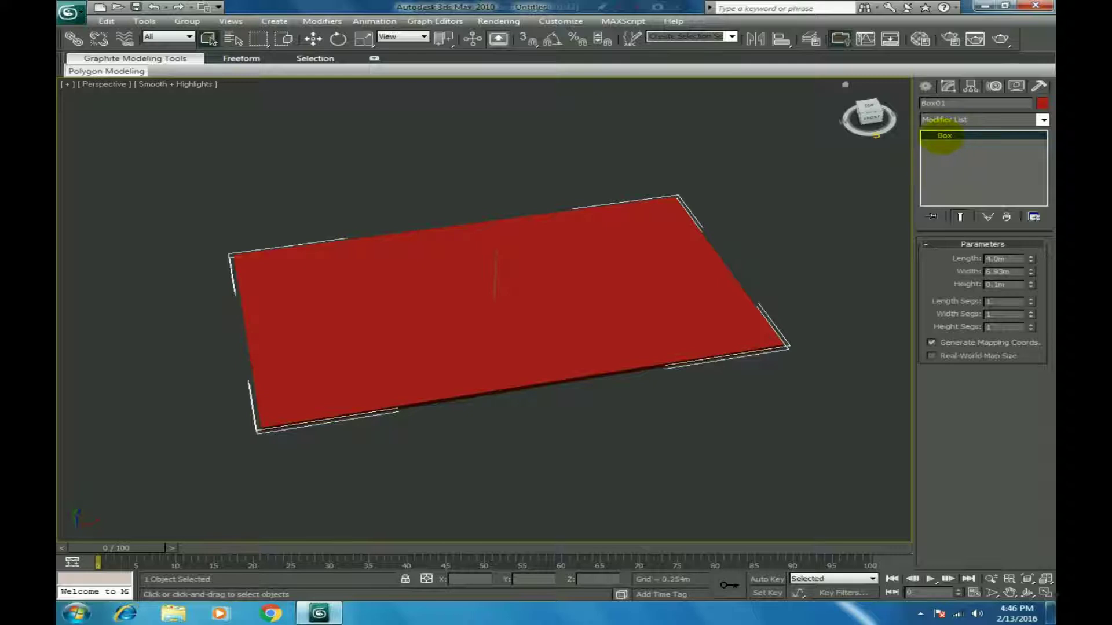
# Convert the box to an Editable Poly, keep it selected and expand its sub-object levels.
pyautogui.rightClick(941, 138)
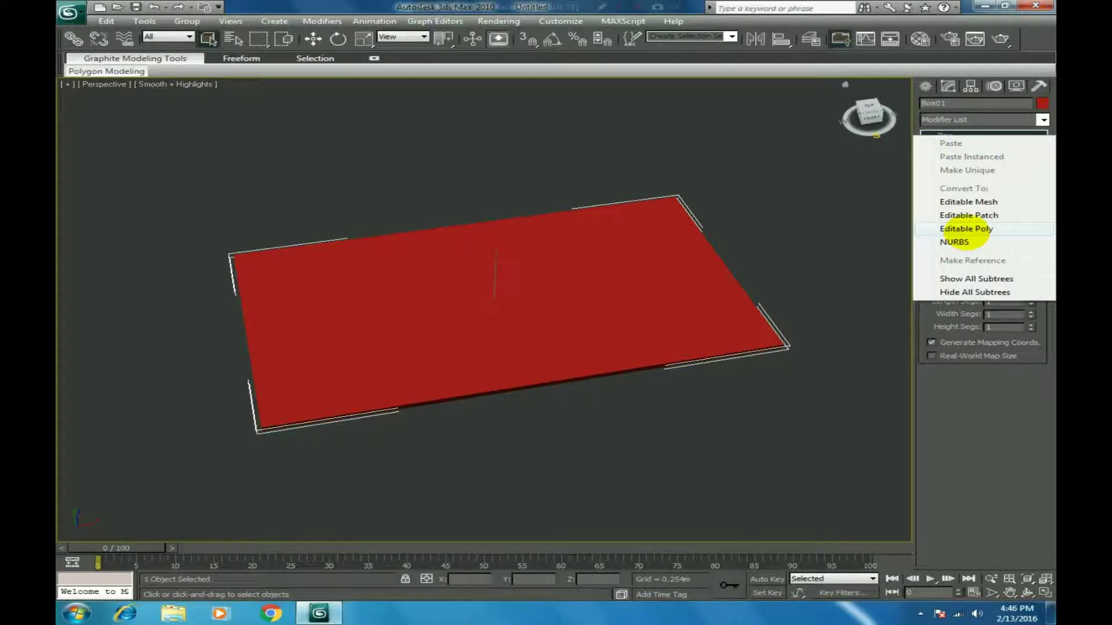
pyautogui.click(966, 229)
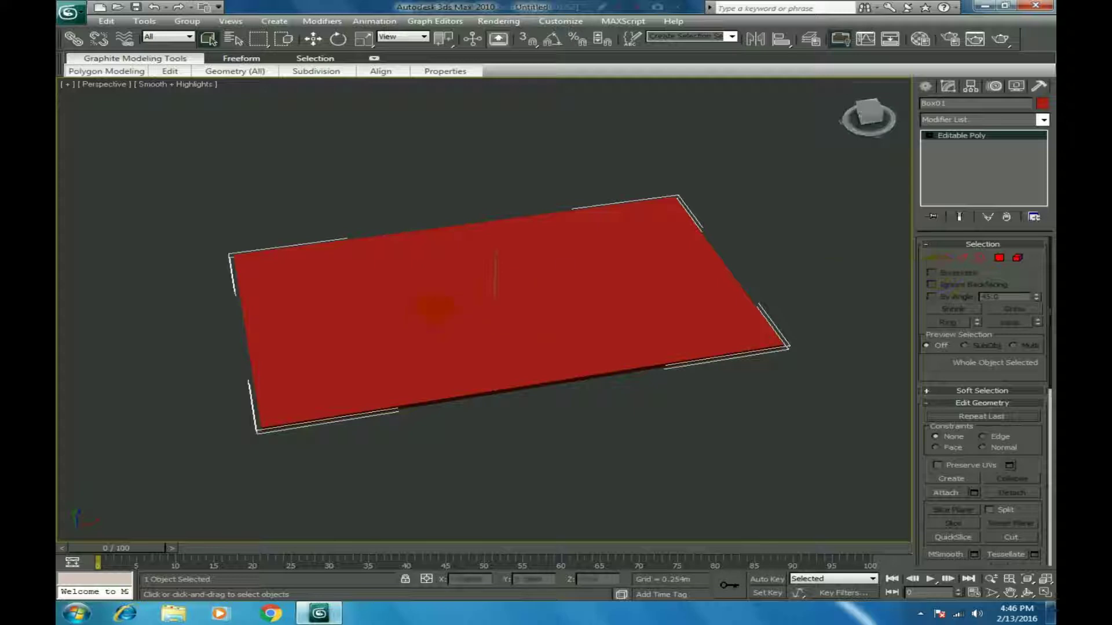
pyautogui.click(822, 233)
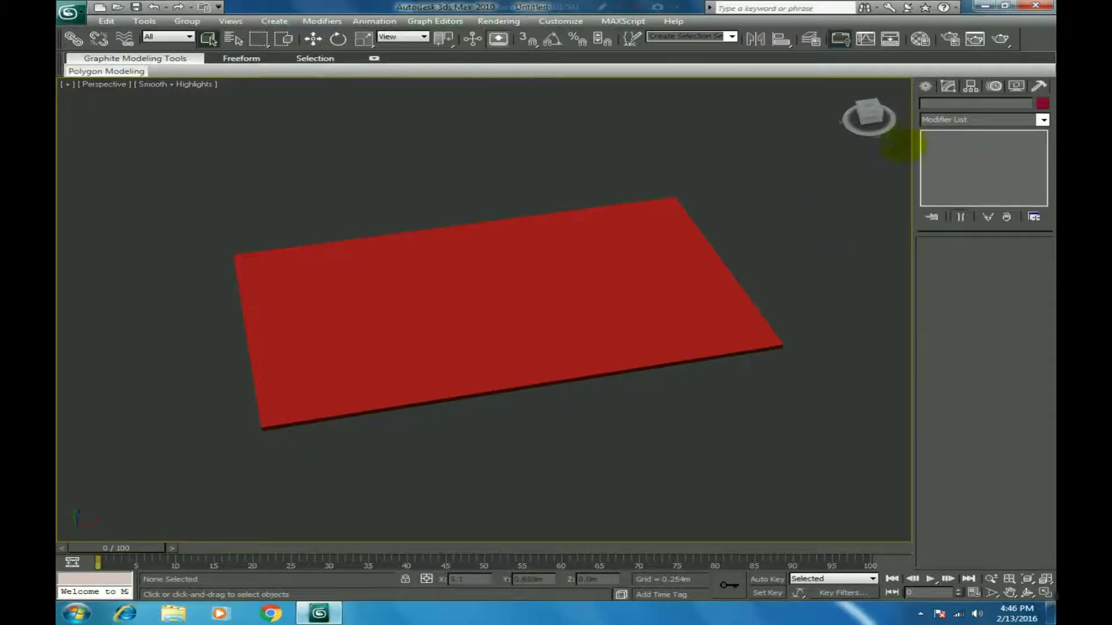
pyautogui.hotkey('ctrl', 'z')
pyautogui.click(929, 136)
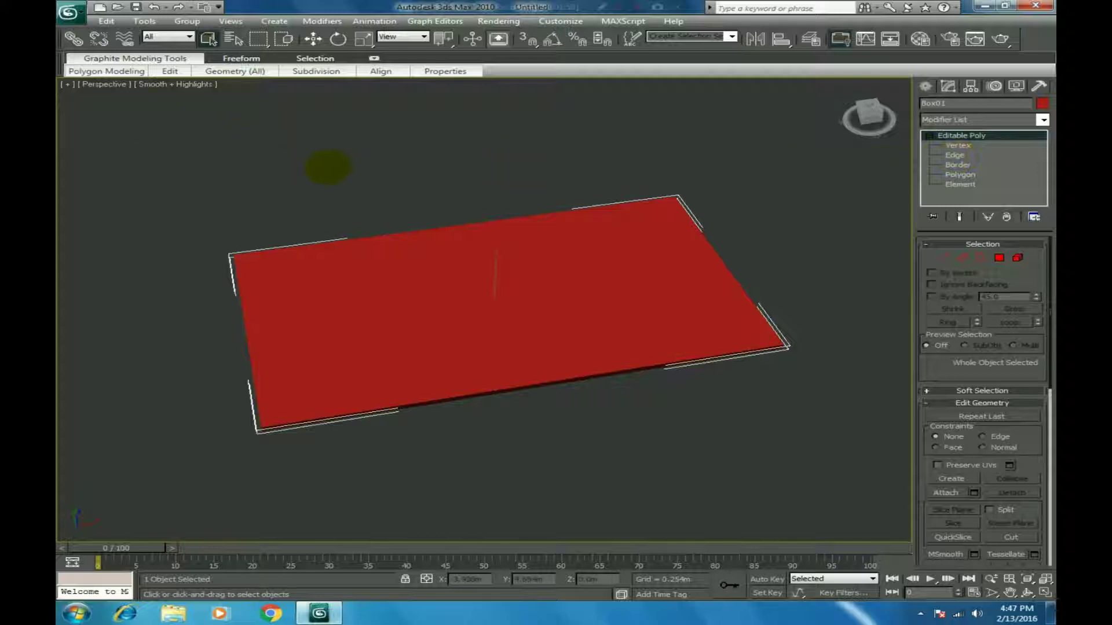
# Switch the Perspective viewport's shading to Hidden Line.
pyautogui.click(169, 85)
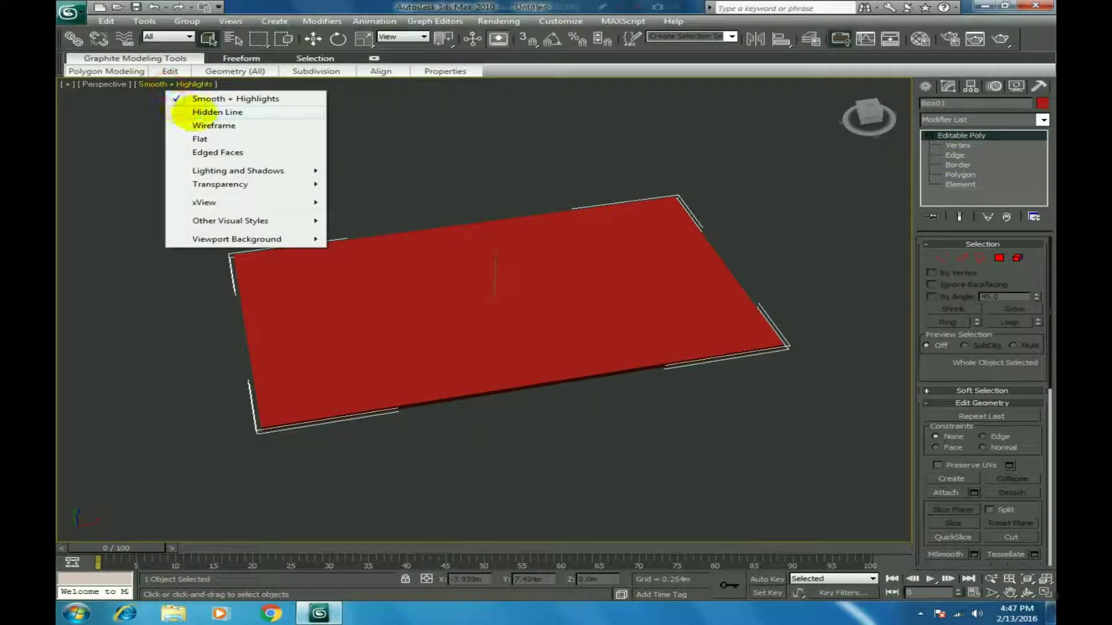
pyautogui.click(212, 112)
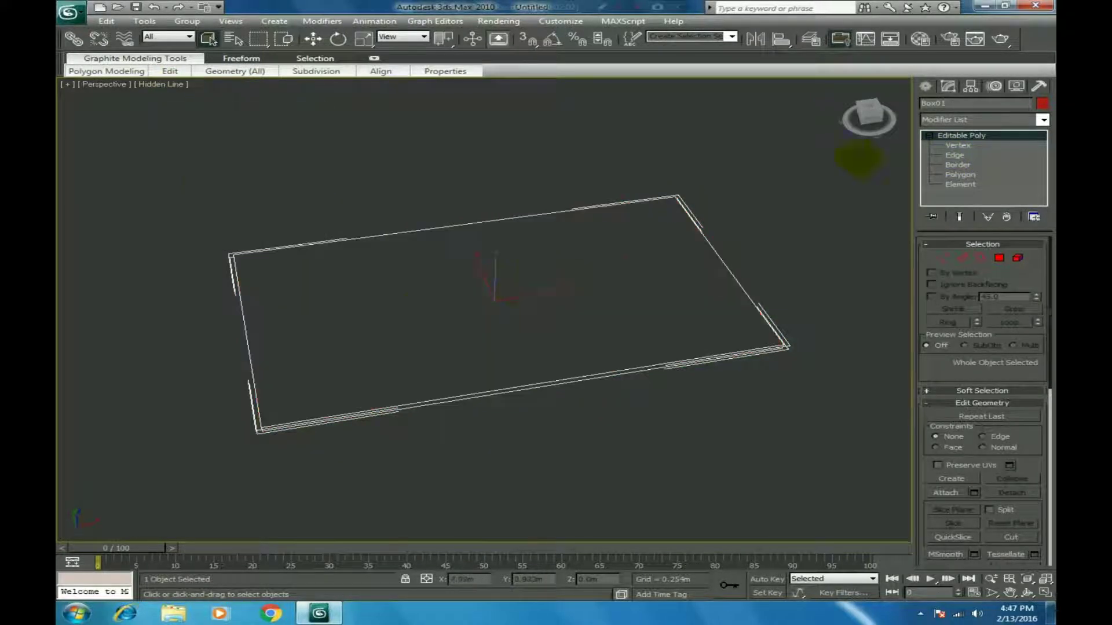
pyautogui.moveTo(873, 121)
pyautogui.mouseDown()
pyautogui.moveTo(847, 95)
pyautogui.moveTo(846, 115)
pyautogui.moveTo(876, 122)
pyautogui.mouseUp()
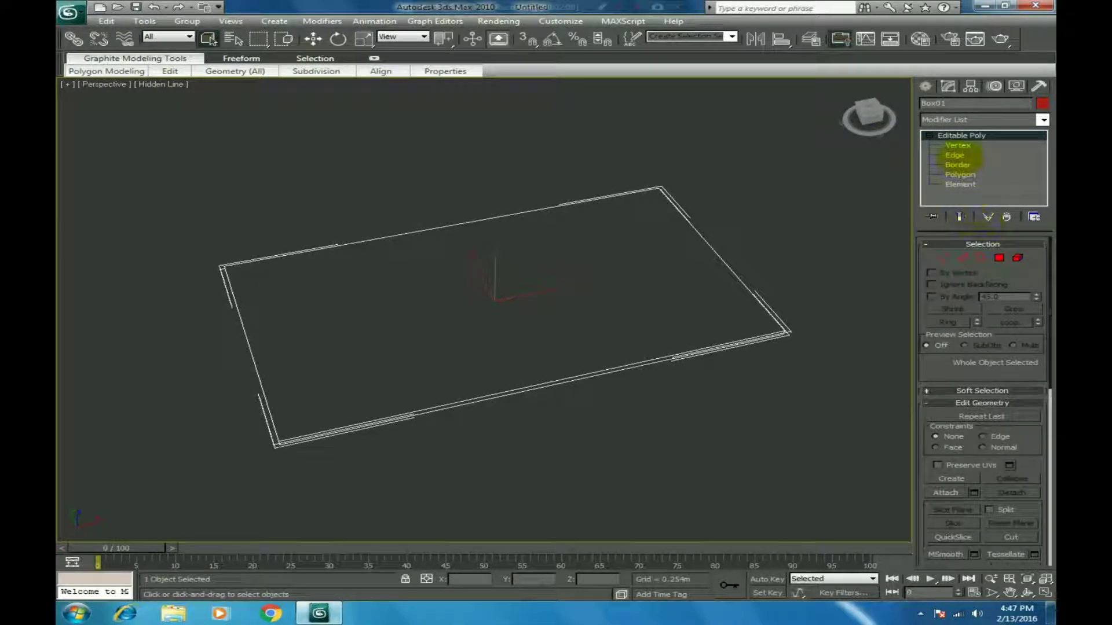
# Select the two opposite short top edges of the slab at the Edge sub-object level.
pyautogui.click(964, 155)
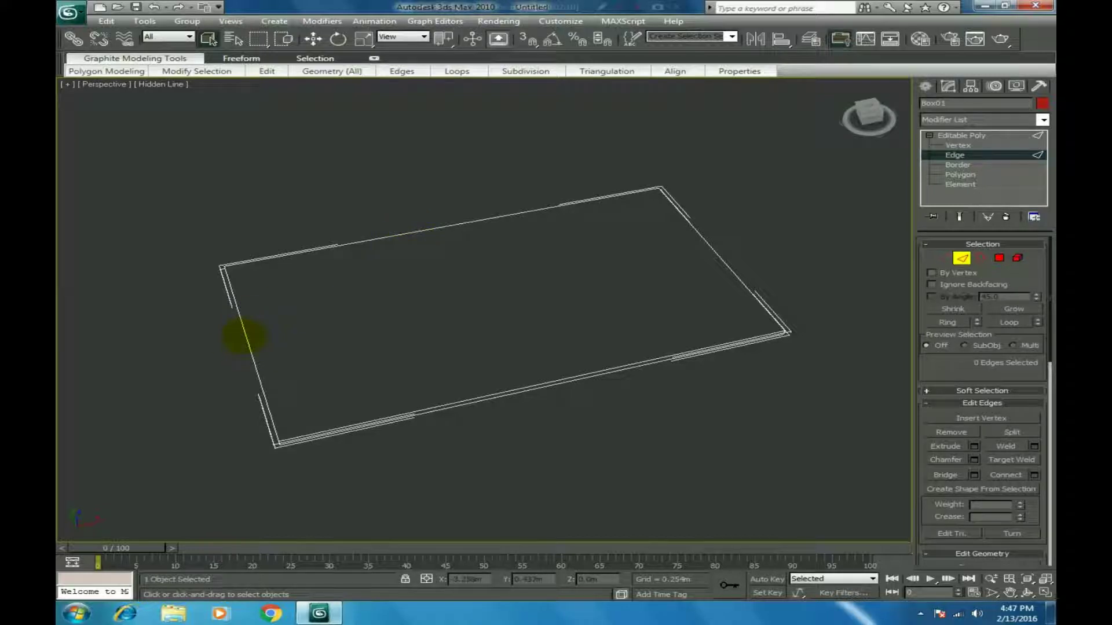
pyautogui.click(245, 337)
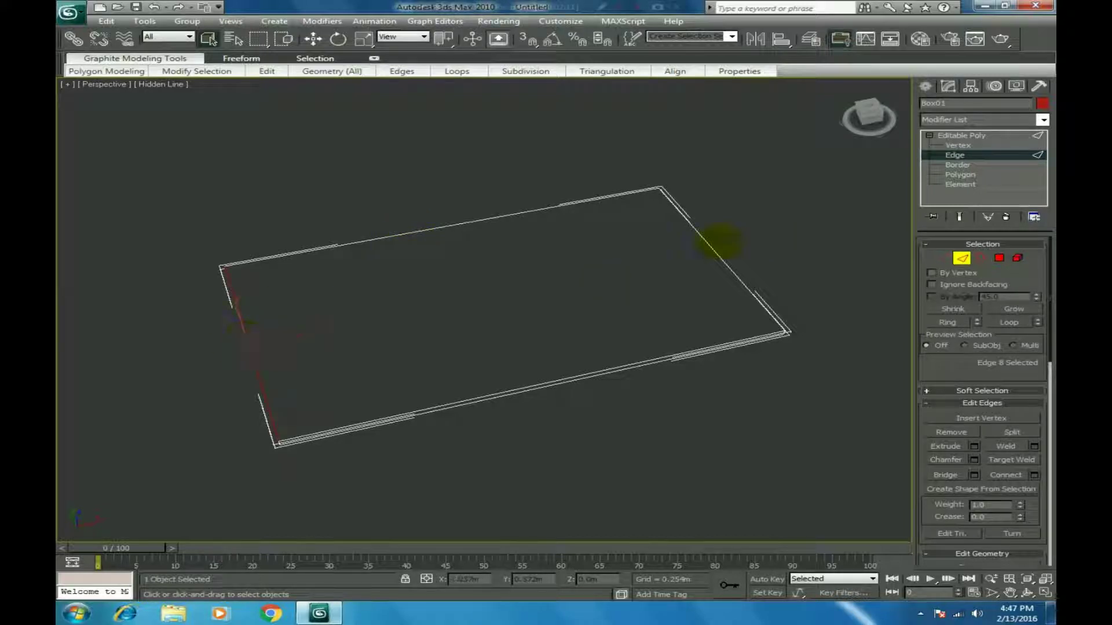
pyautogui.keyDown('ctrl'); pyautogui.click(709, 248); pyautogui.keyUp('ctrl')
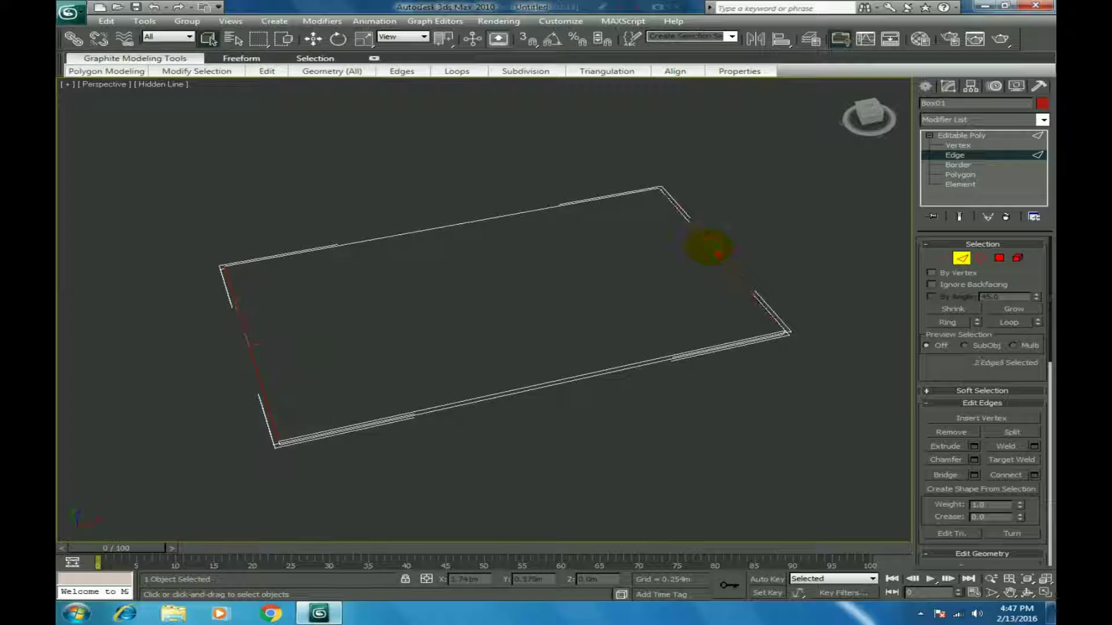
pyautogui.scroll(-2, 1032, 414)
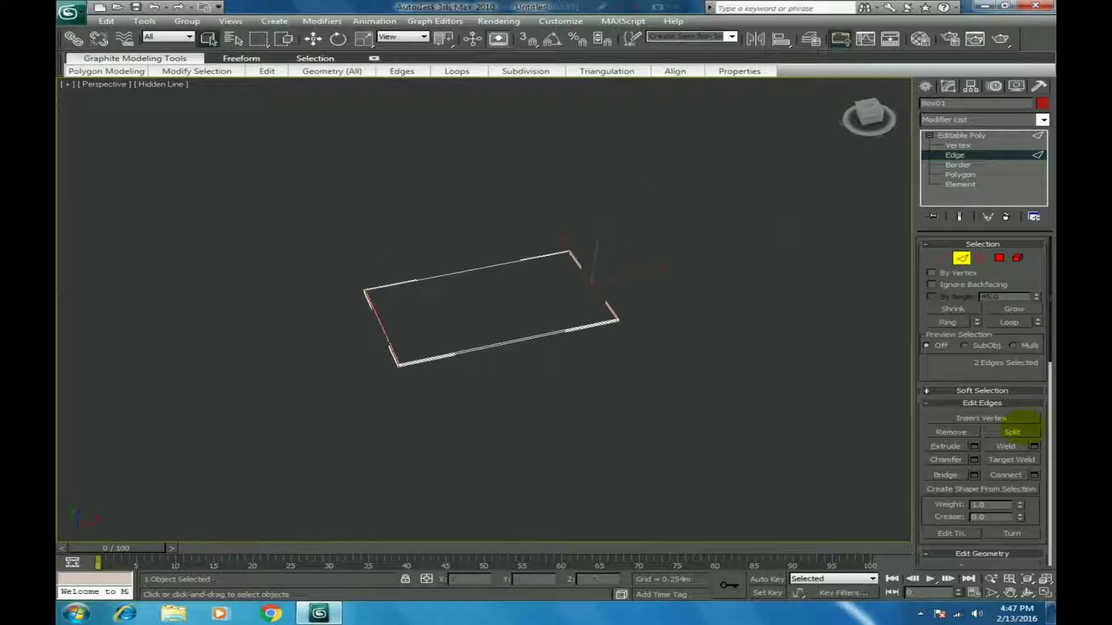
pyautogui.scroll(1, 1027, 415)
pyautogui.scroll(-1, 1020, 380)
pyautogui.scroll(-10, 1025, 381)
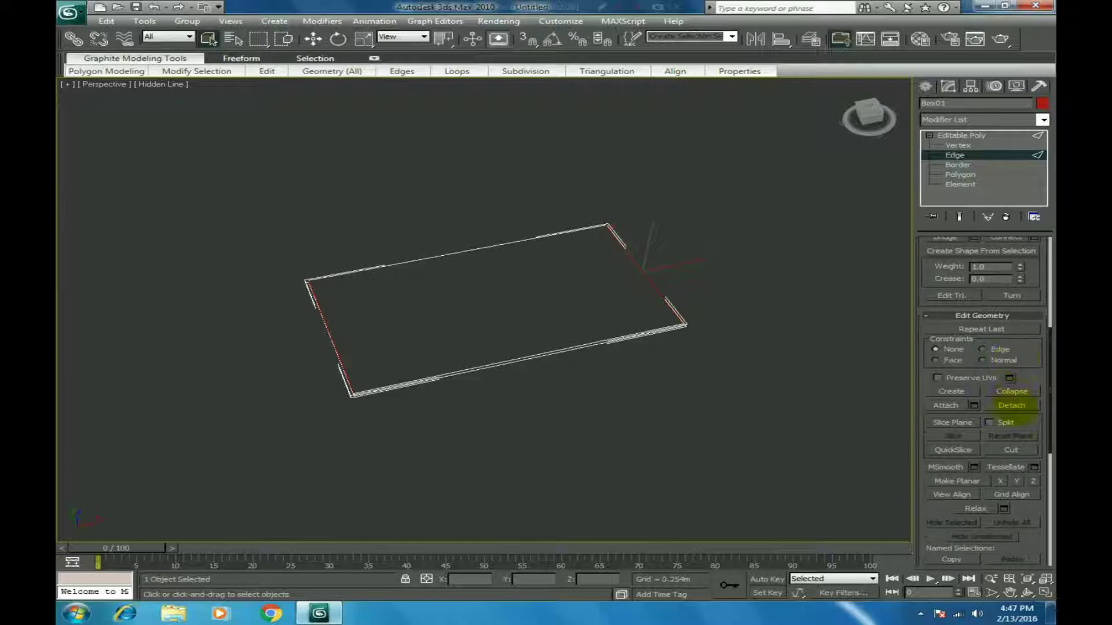
pyautogui.scroll(5, 1014, 410)
pyautogui.scroll(1, 1014, 343)
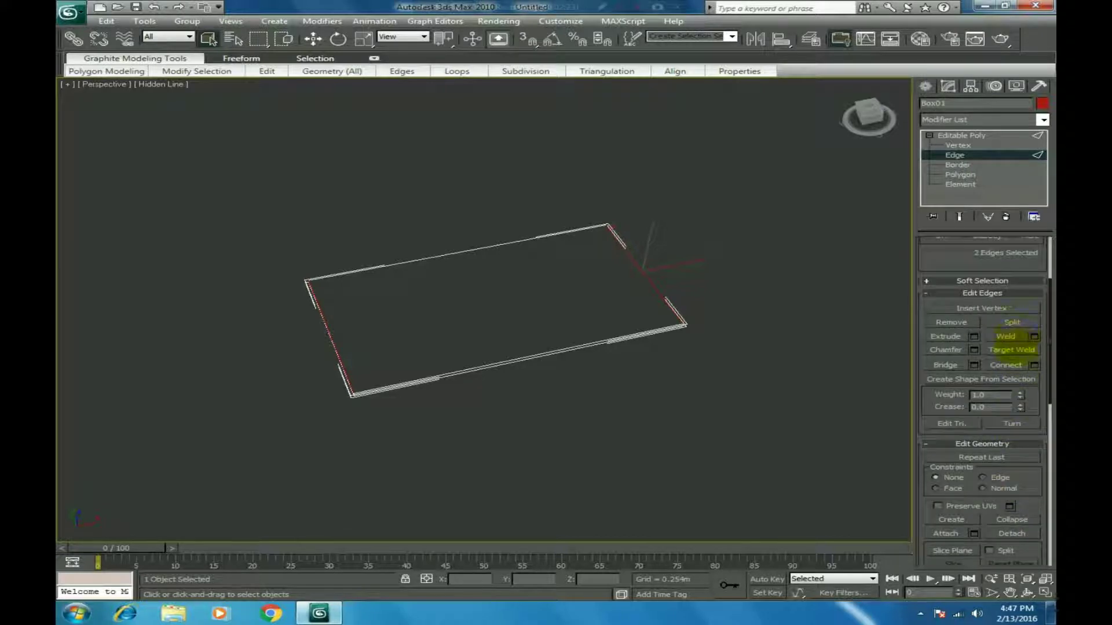
pyautogui.scroll(3, 1015, 394)
pyautogui.scroll(-15, 1014, 391)
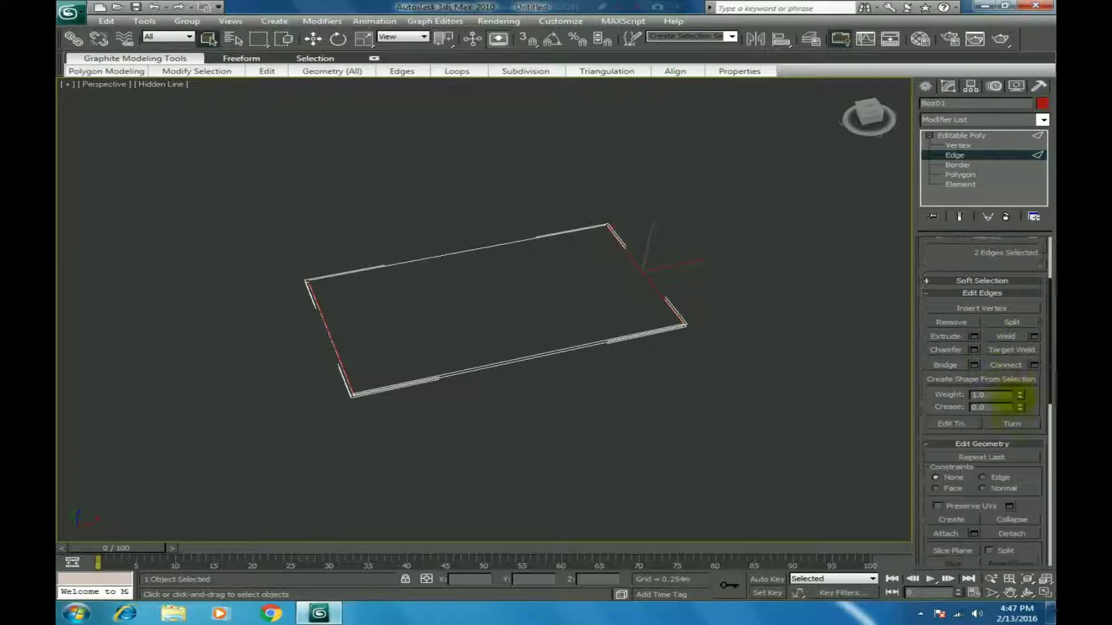
pyautogui.scroll(18, 1012, 399)
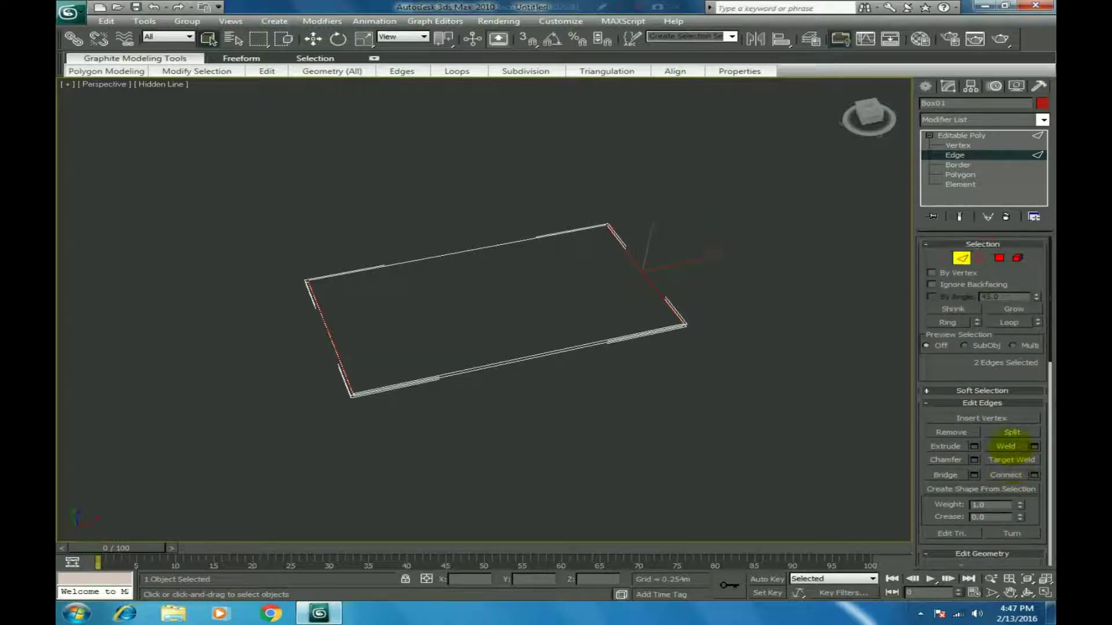
# Render a quick preview of the Perspective view and connect the two selected edges with one lengthwise edge, clearing the selection.
pyautogui.hotkey('shift', 'q')
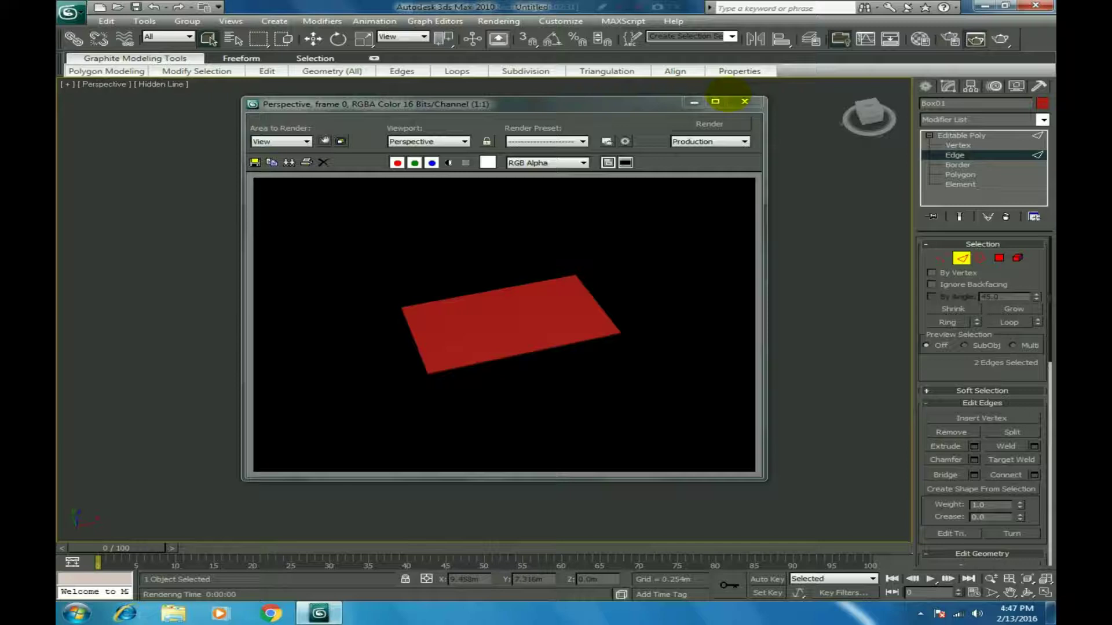
pyautogui.click(744, 102)
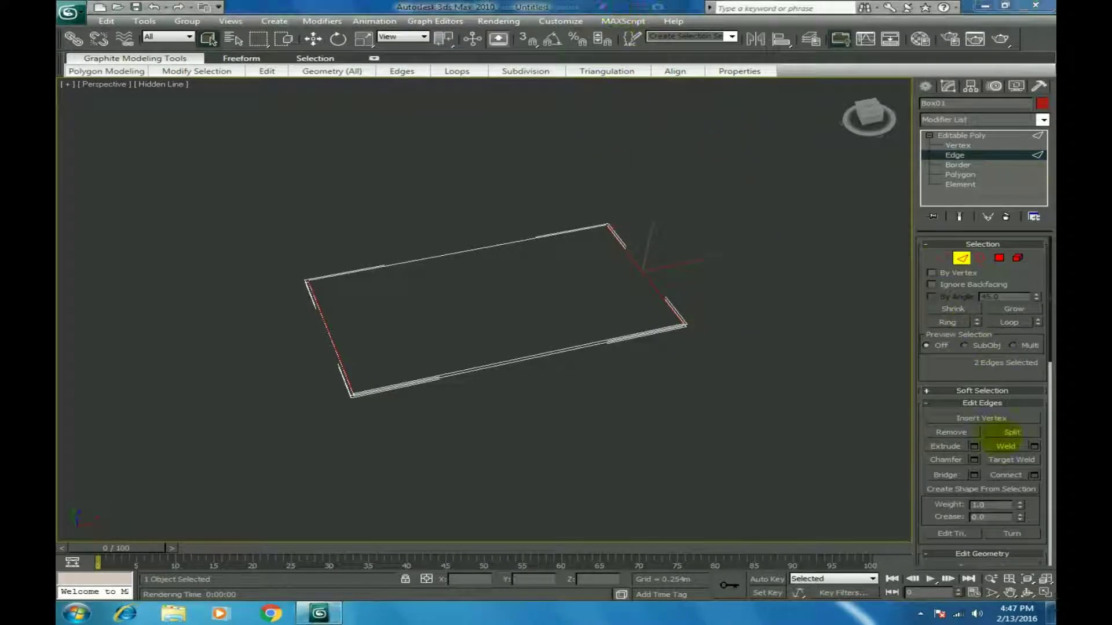
pyautogui.click(1005, 475)
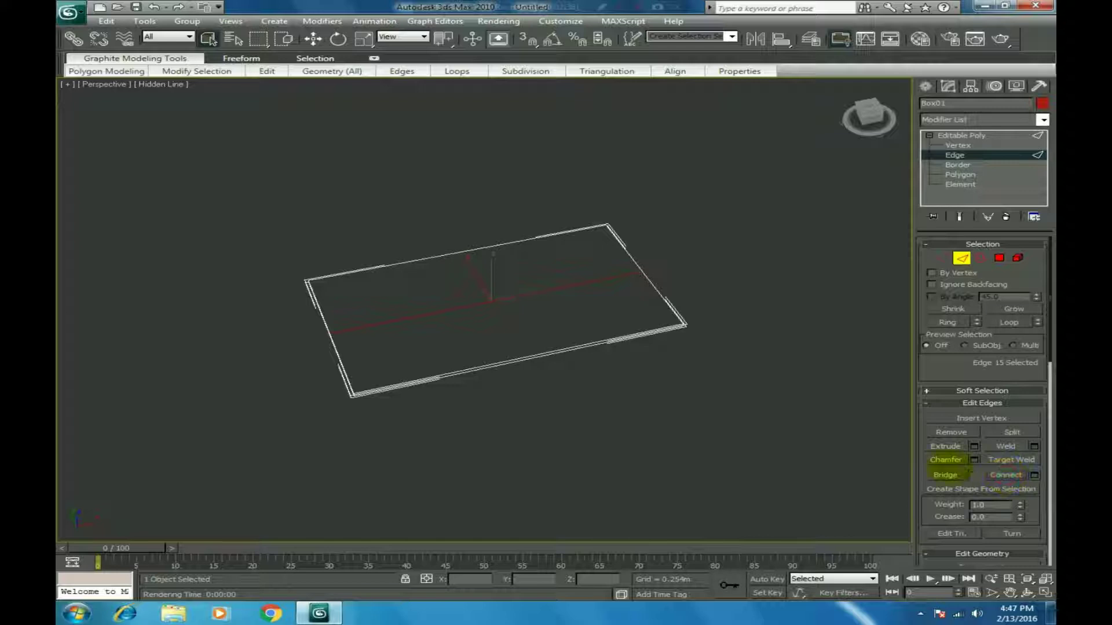
pyautogui.click(680, 443)
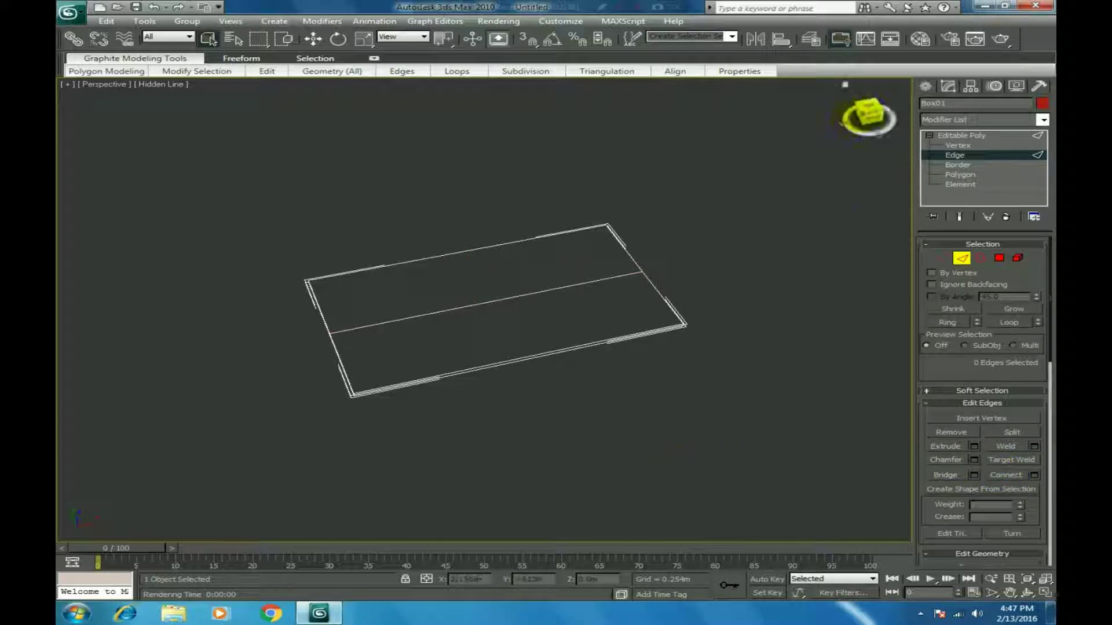
# Select both end vertices of the lengthwise centre edge and raise them to about 1.84 m in Z, forming a gable roof ridge.
pyautogui.moveTo(869, 113)
pyautogui.mouseDown()
pyautogui.moveTo(901, 105)
pyautogui.moveTo(869, 95)
pyautogui.moveTo(882, 114)
pyautogui.moveTo(882, 99)
pyautogui.moveTo(895, 102)
pyautogui.moveTo(868, 116)
pyautogui.mouseUp()
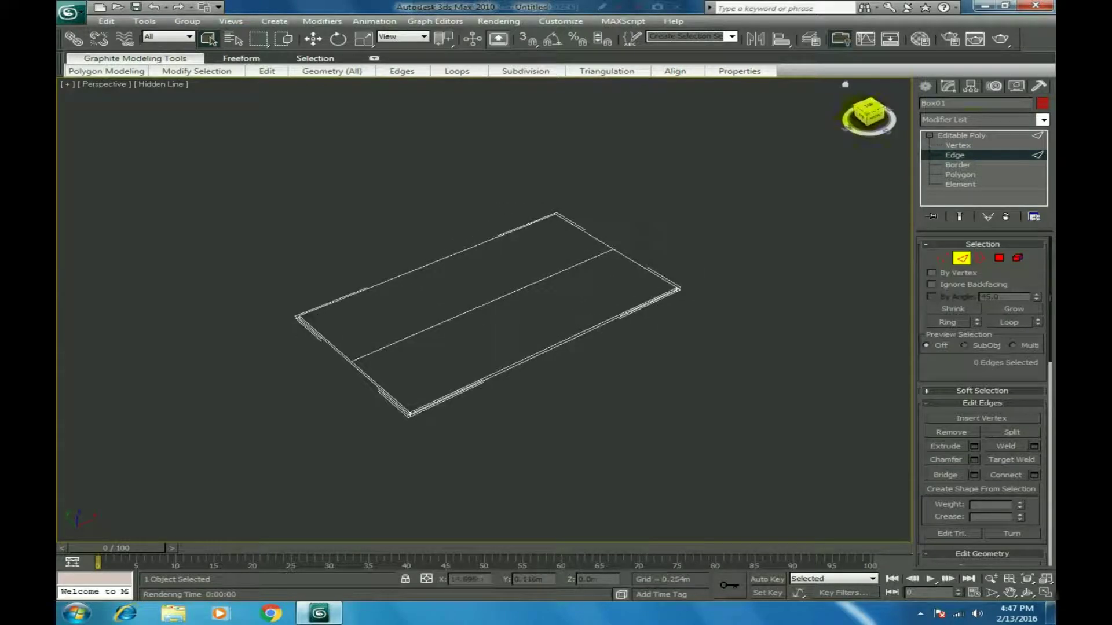
pyautogui.click(958, 145)
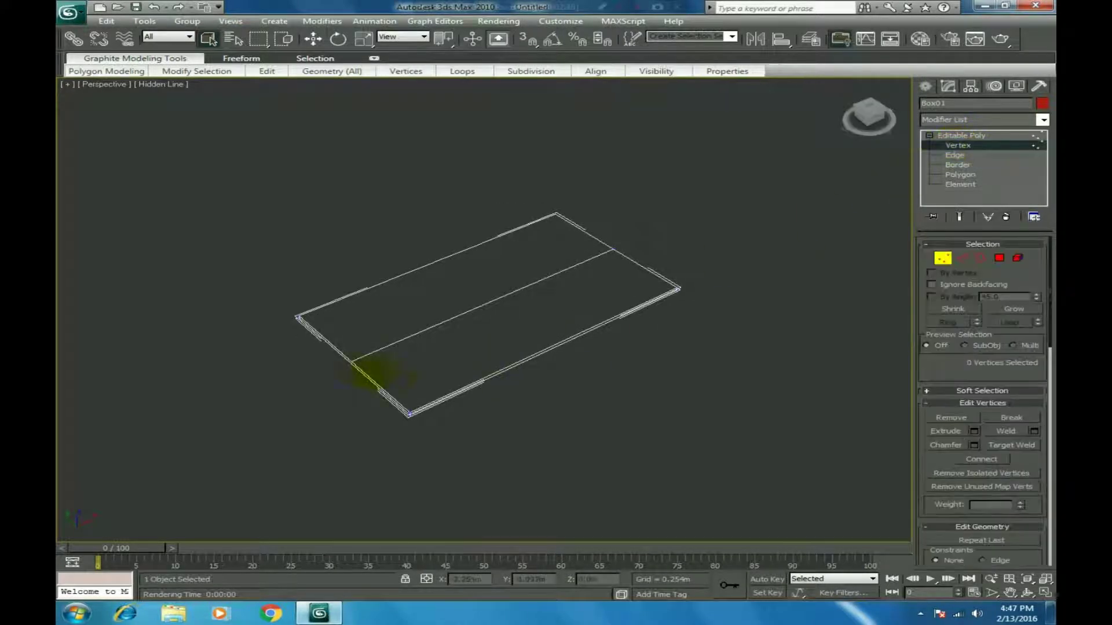
pyautogui.click(352, 363)
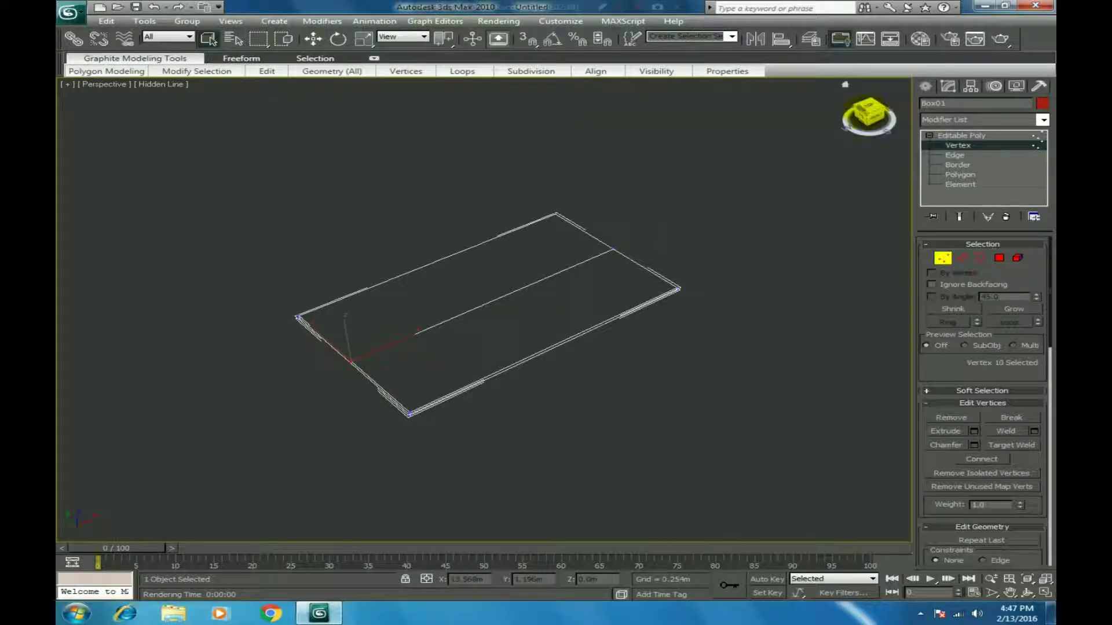
pyautogui.moveTo(870, 109); pyautogui.dragTo(864, 112)
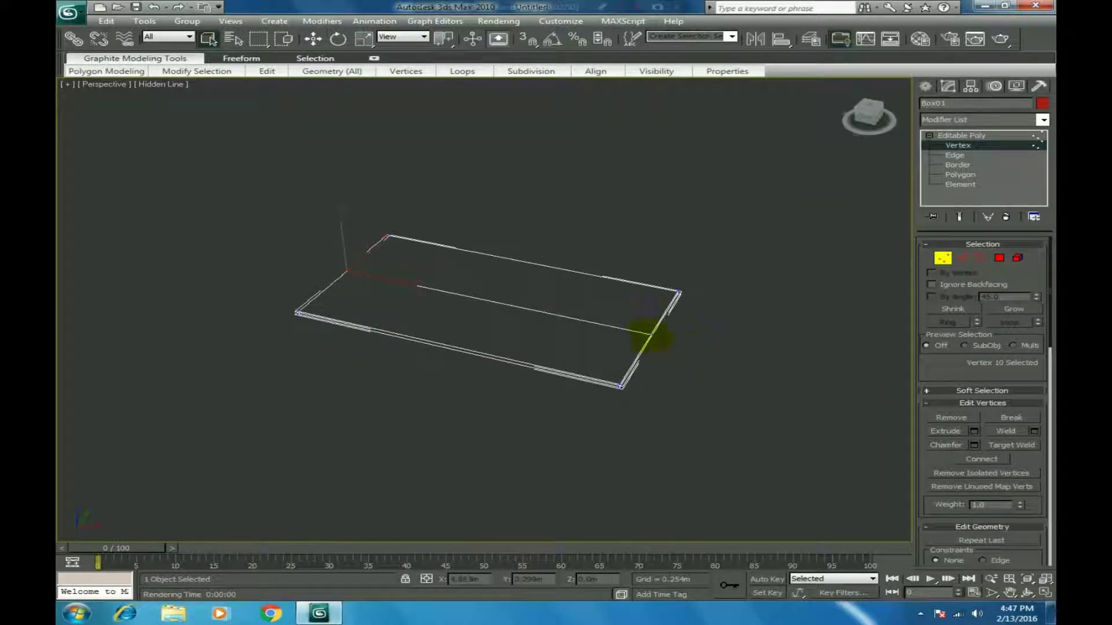
pyautogui.keyDown('ctrl'); pyautogui.click(651, 334); pyautogui.keyUp('ctrl')
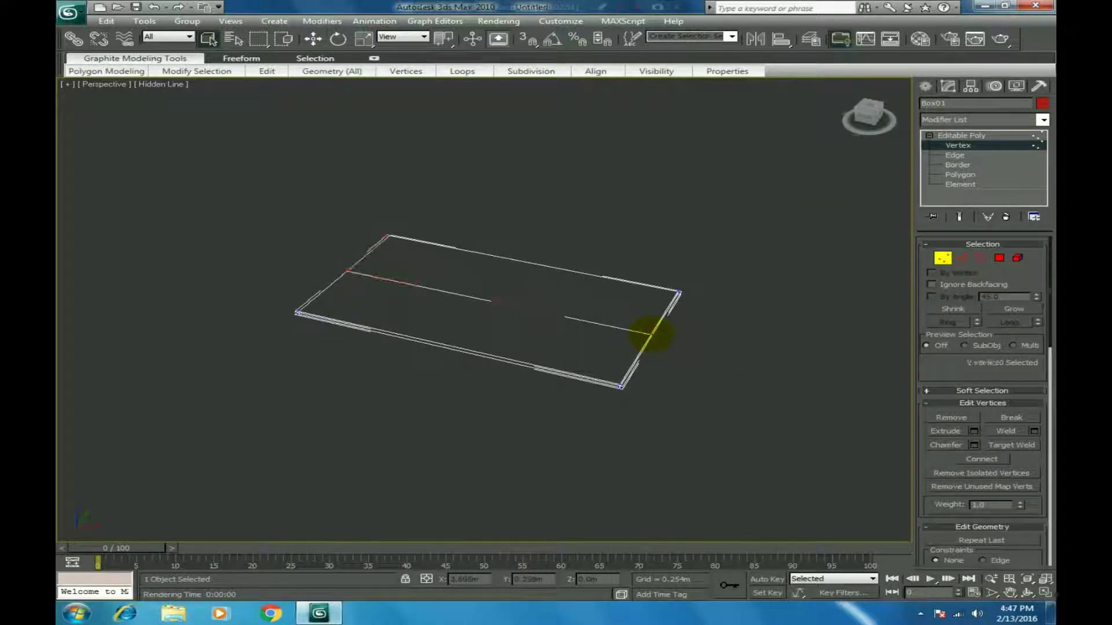
pyautogui.press('w')
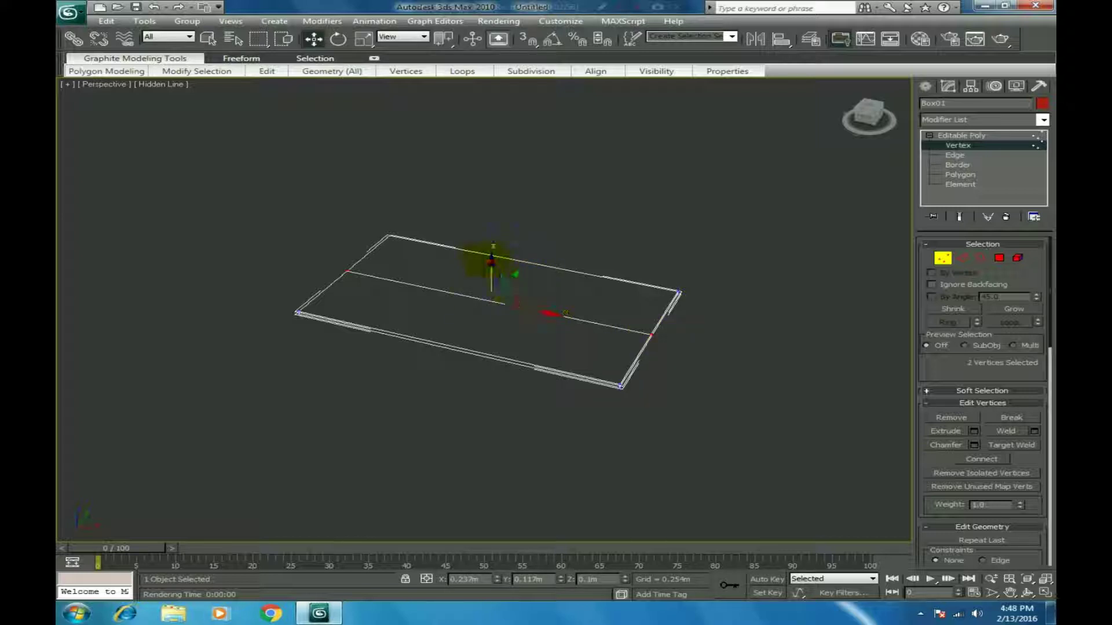
pyautogui.moveTo(489, 259); pyautogui.dragTo(483, 203)
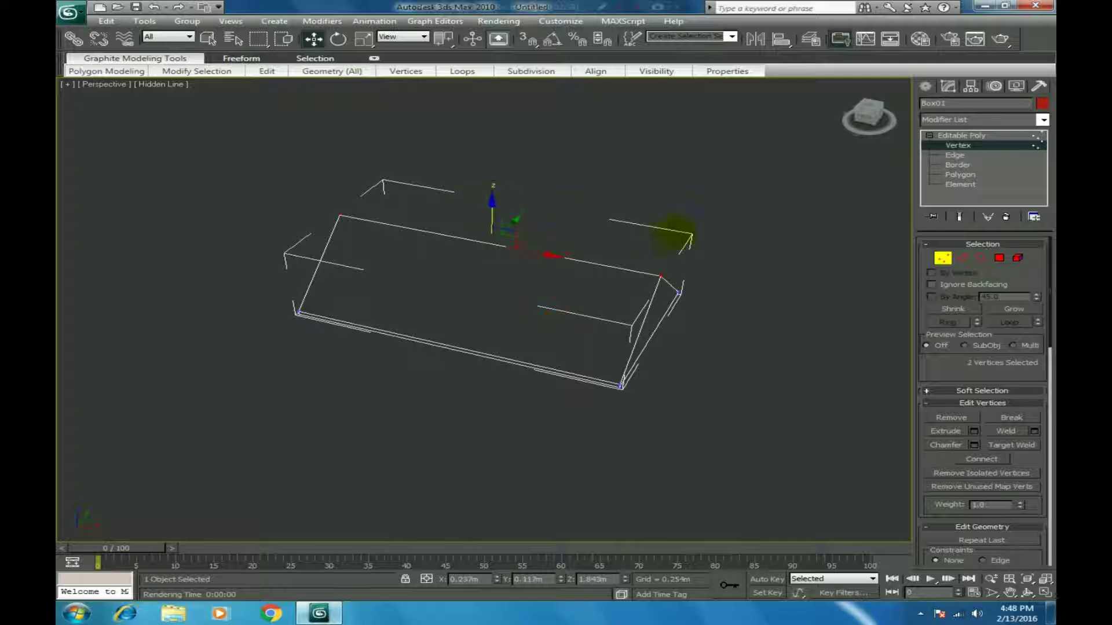
pyautogui.click(867, 114)
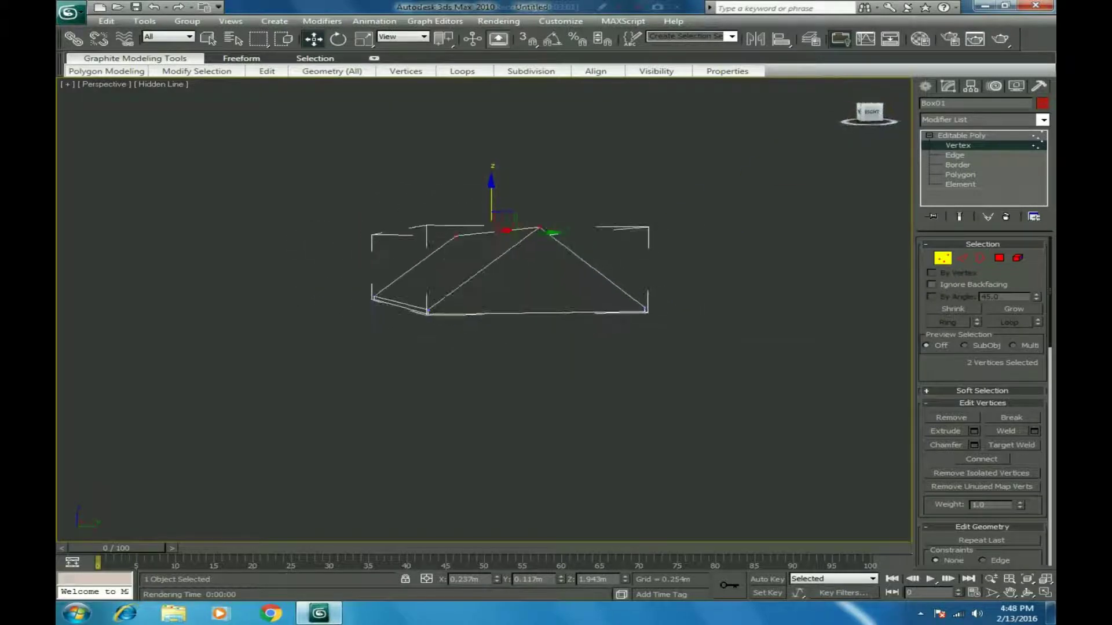
pyautogui.moveTo(867, 114); pyautogui.dragTo(666, 128)
pyautogui.moveTo(490, 183); pyautogui.dragTo(490, 188)
# Select the roof's underside polygon and inset it slightly to leave a narrow border all around.
pyautogui.moveTo(869, 114); pyautogui.dragTo(896, 54)
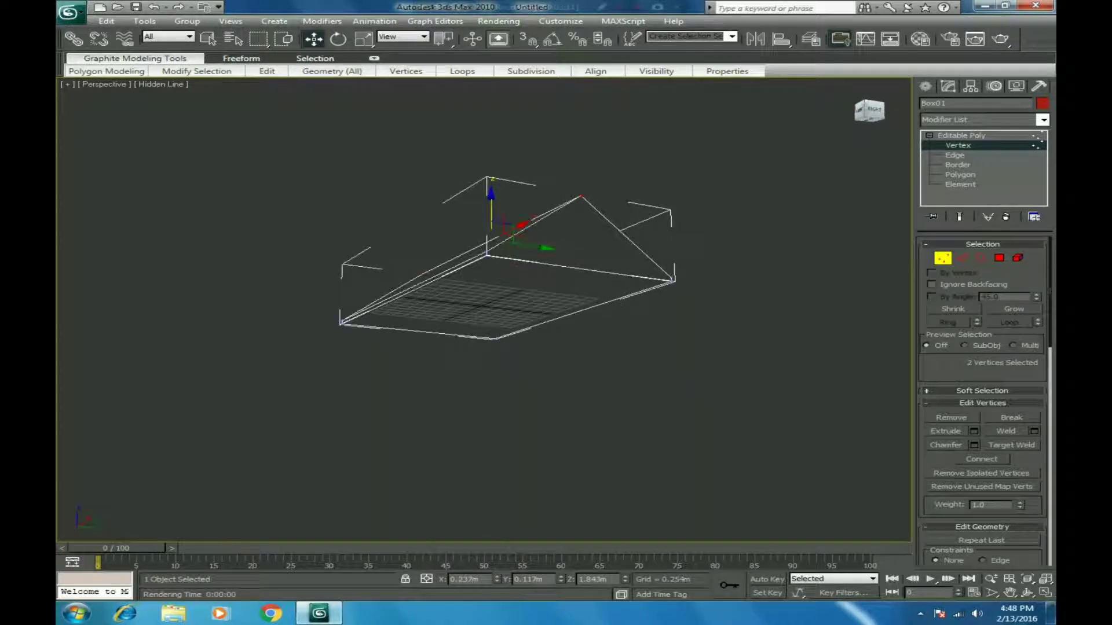
pyautogui.click(836, 186)
pyautogui.moveTo(869, 116); pyautogui.dragTo(869, 113)
pyautogui.scroll(2, 531, 348)
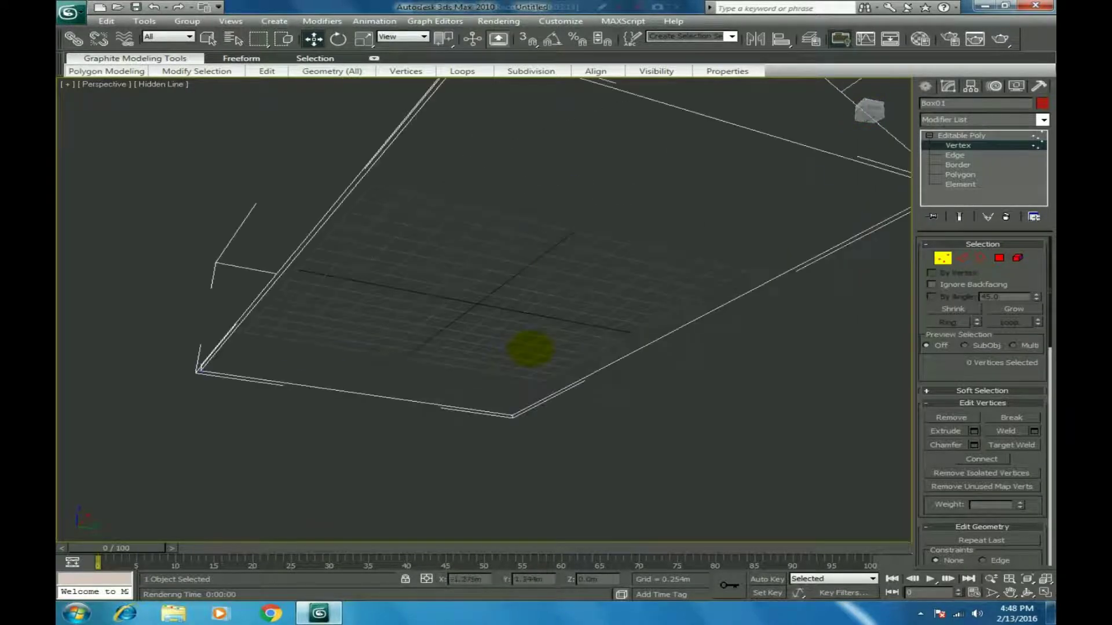
pyautogui.scroll(-1, 531, 348)
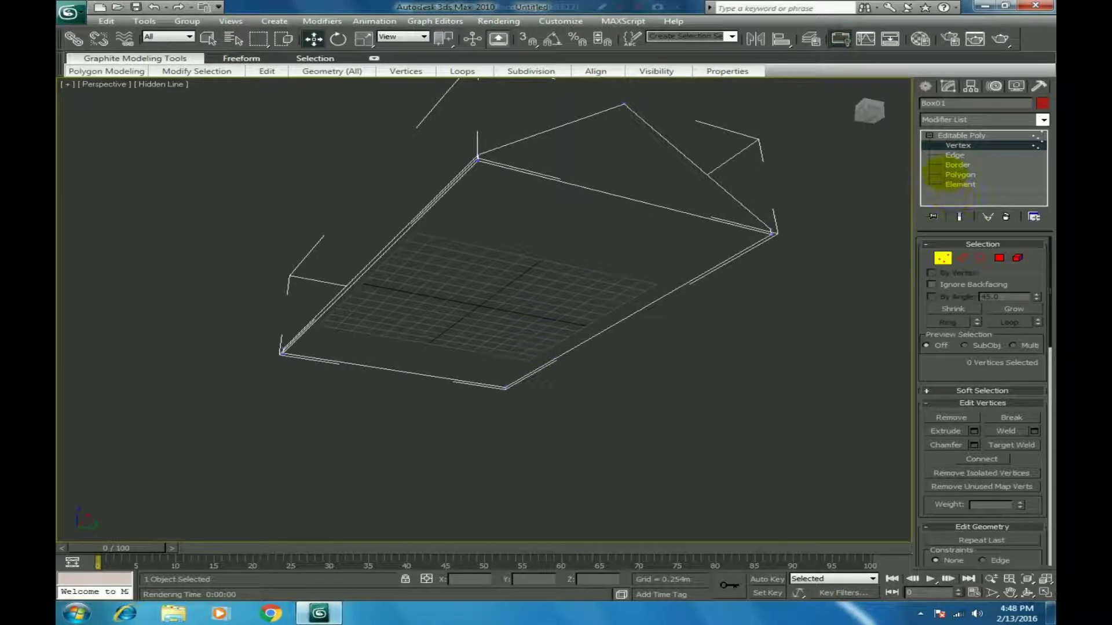
pyautogui.click(960, 174)
pyautogui.click(569, 217)
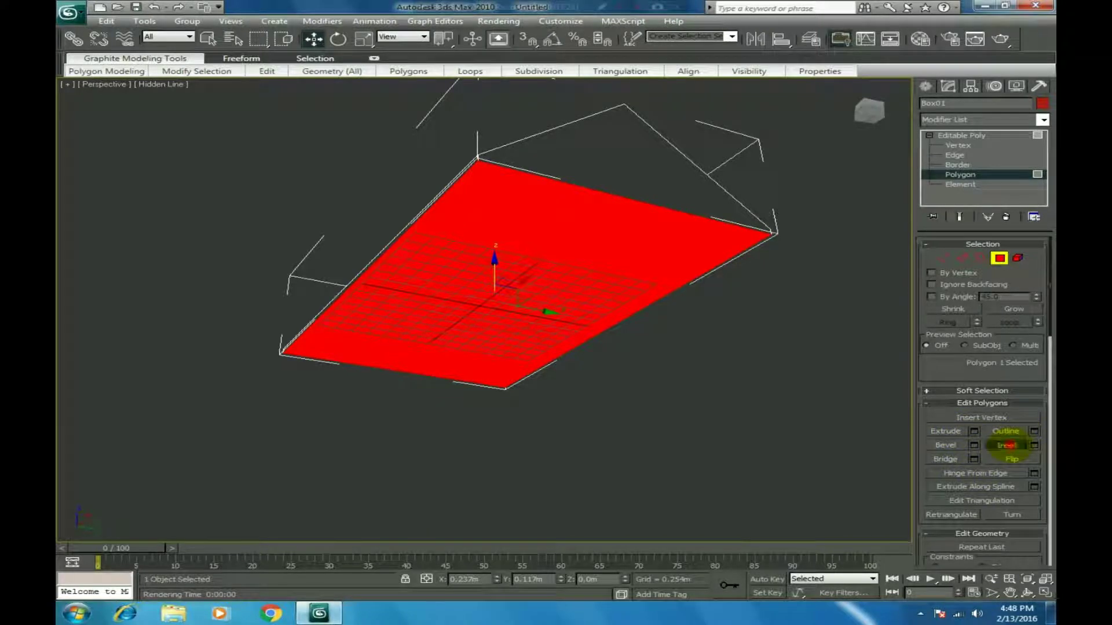
pyautogui.click(1007, 445)
pyautogui.moveTo(500, 221)
pyautogui.mouseDown()
pyautogui.moveTo(518, 219)
pyautogui.moveTo(489, 231)
pyautogui.mouseUp()
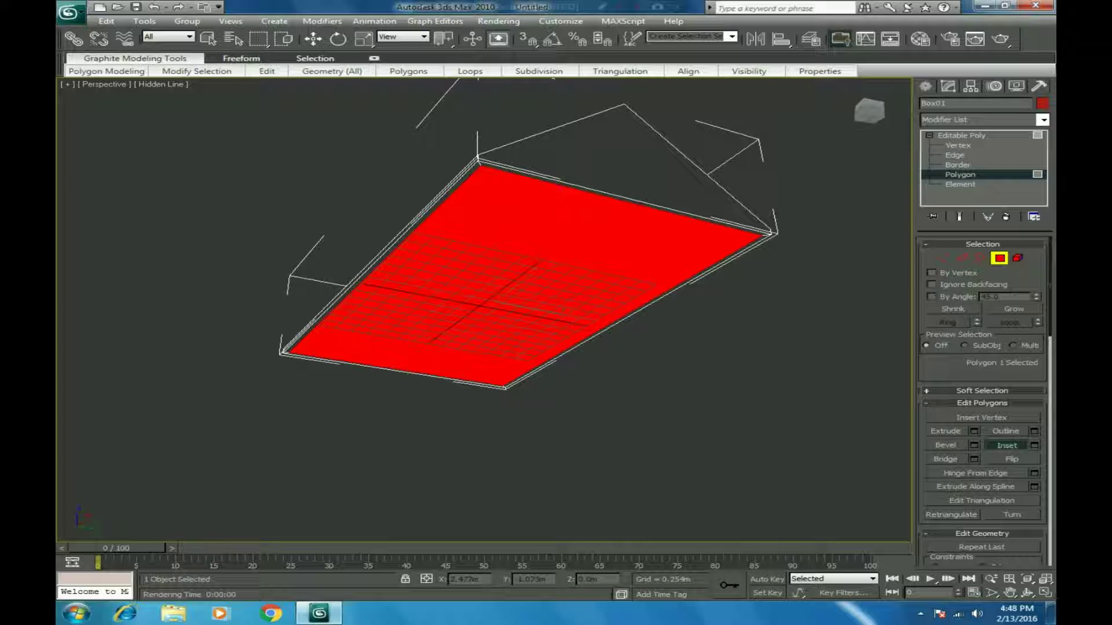
# Extrude the inset underside polygon as a Group with an extrusion height of 7 m.
pyautogui.click(869, 110)
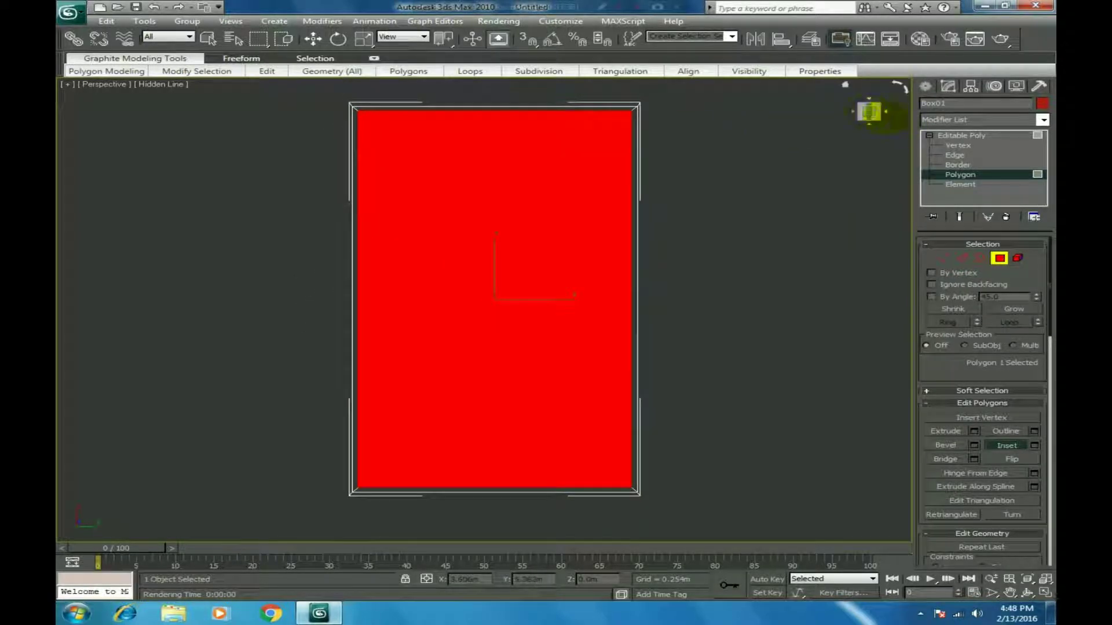
pyautogui.moveTo(859, 111); pyautogui.dragTo(841, 154)
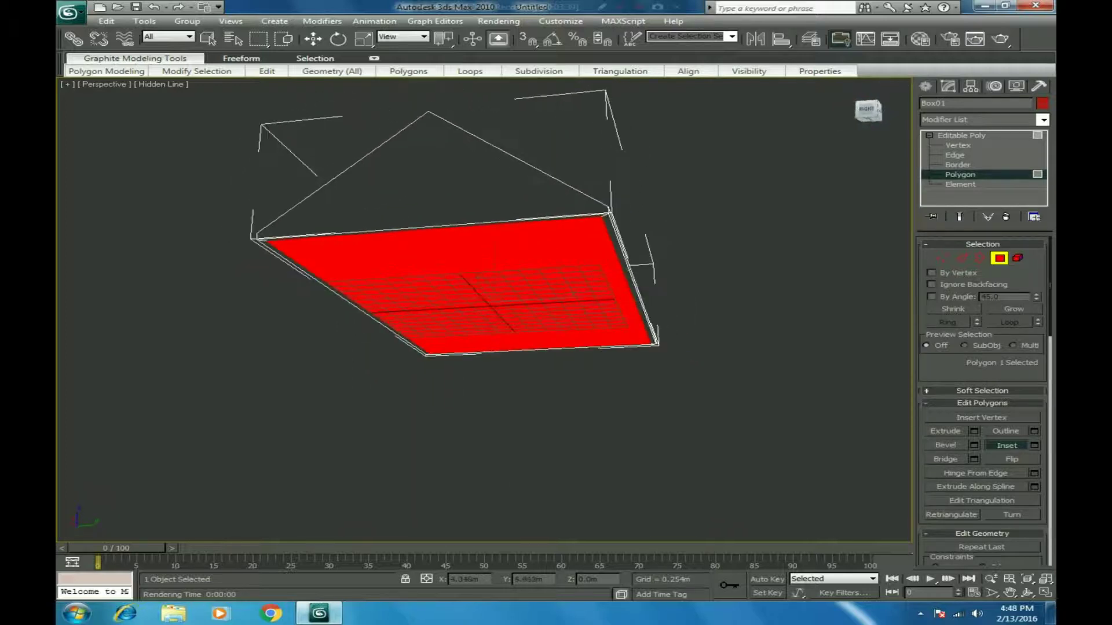
pyautogui.click(974, 431)
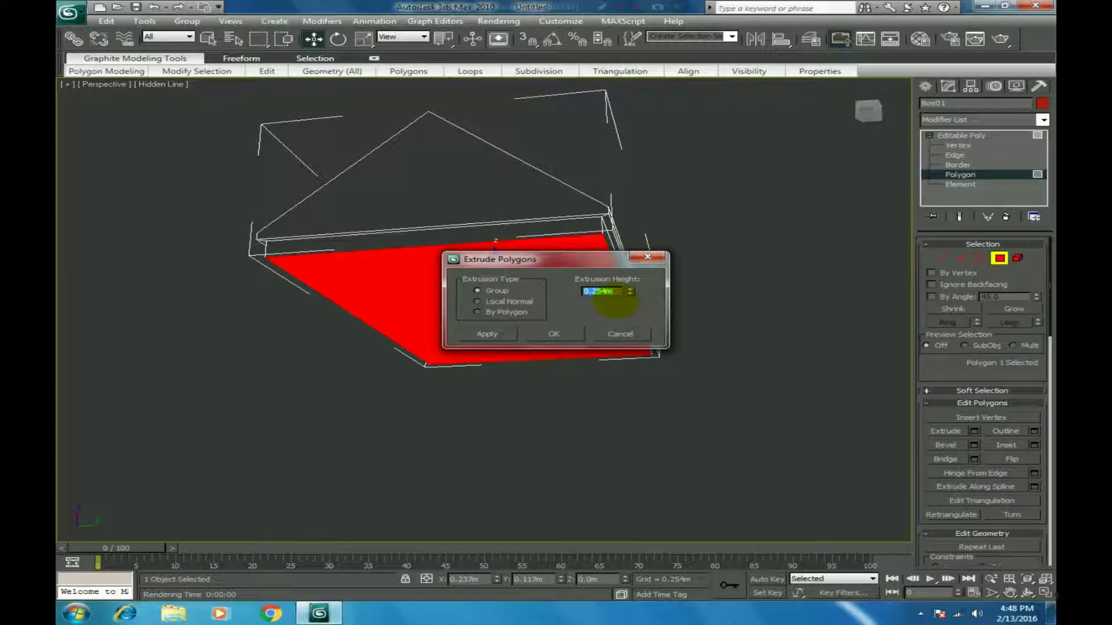
pyautogui.write('7')
pyautogui.press('Return')
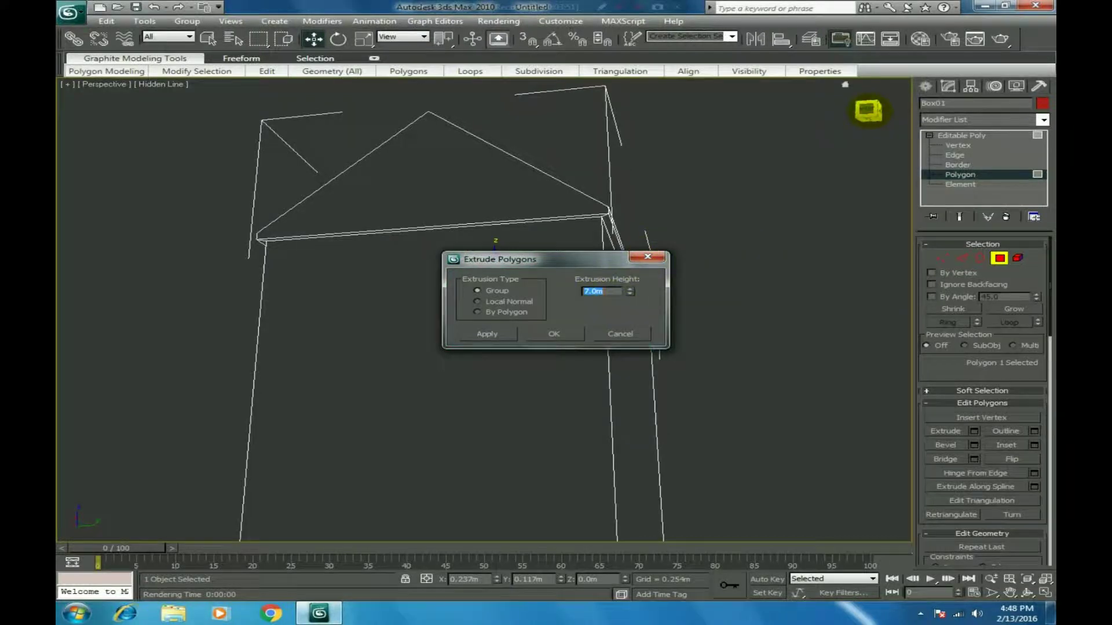
# Set the wall extrusion height to 4 m and accept the extrusion.
pyautogui.moveTo(870, 111); pyautogui.dragTo(815, 195)
pyautogui.click(599, 292)
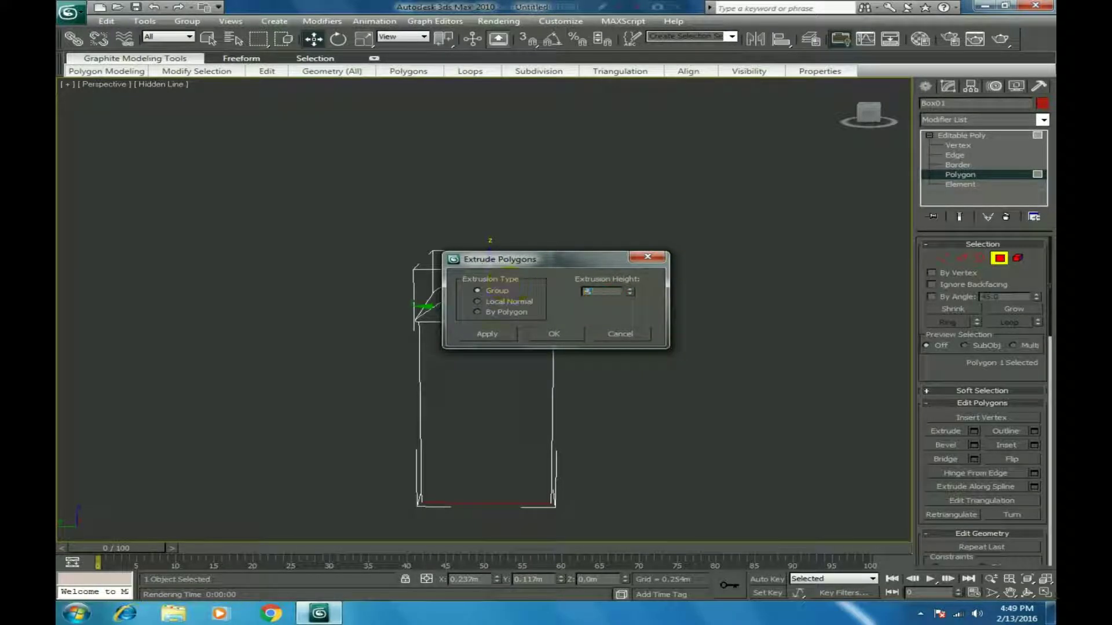
pyautogui.write('4')
pyautogui.press('Return')
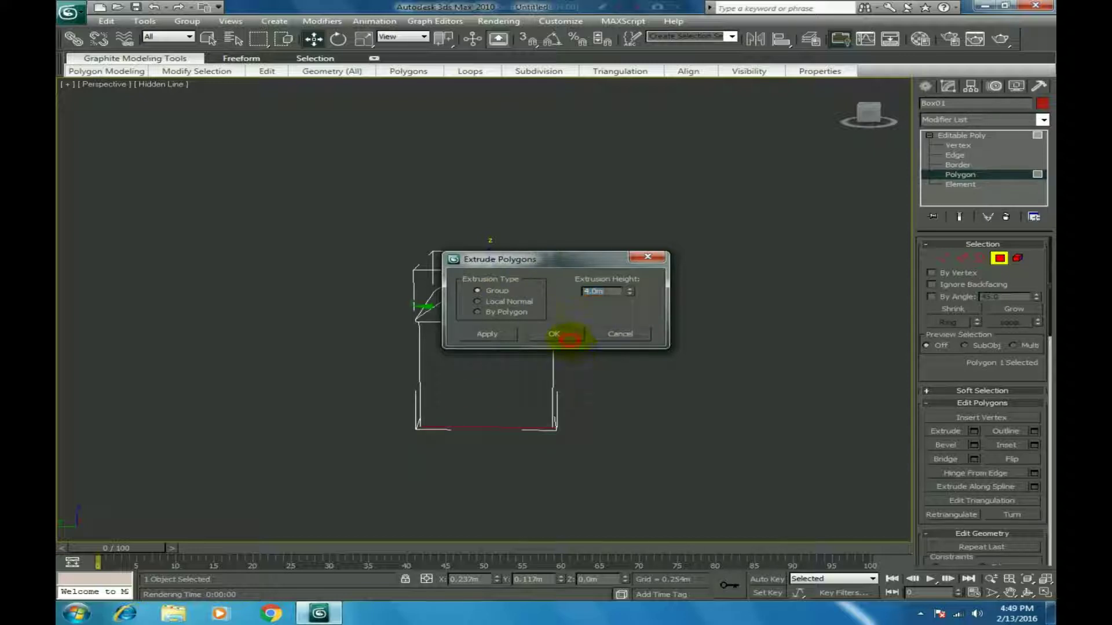
pyautogui.click(570, 339)
# Delete the bottom polygon of the extruded walls so the house is open underneath.
pyautogui.moveTo(866, 117); pyautogui.dragTo(865, 93)
pyautogui.click(852, 320)
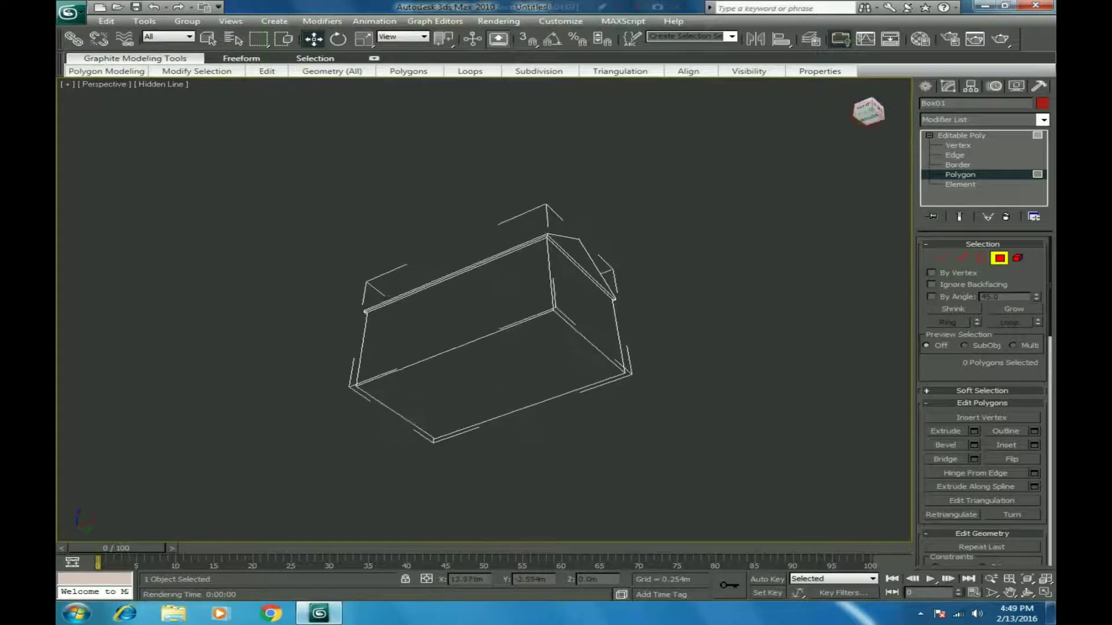
pyautogui.click(542, 360)
pyautogui.click(521, 374)
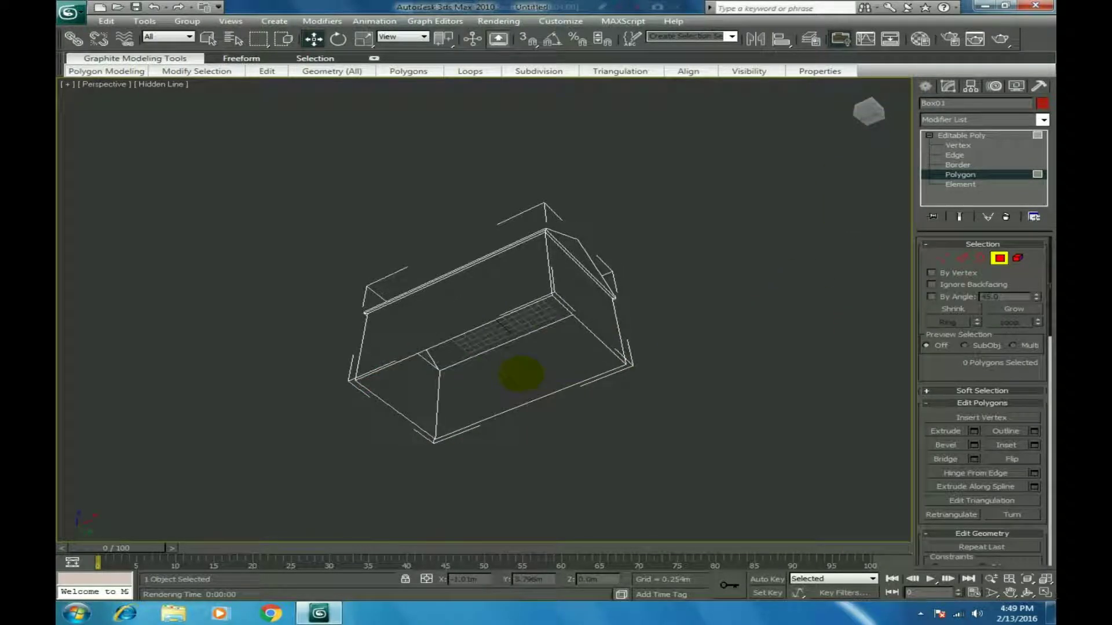
# Examine the house's open base from below and its roof overhang and gable up close.
pyautogui.click(869, 113)
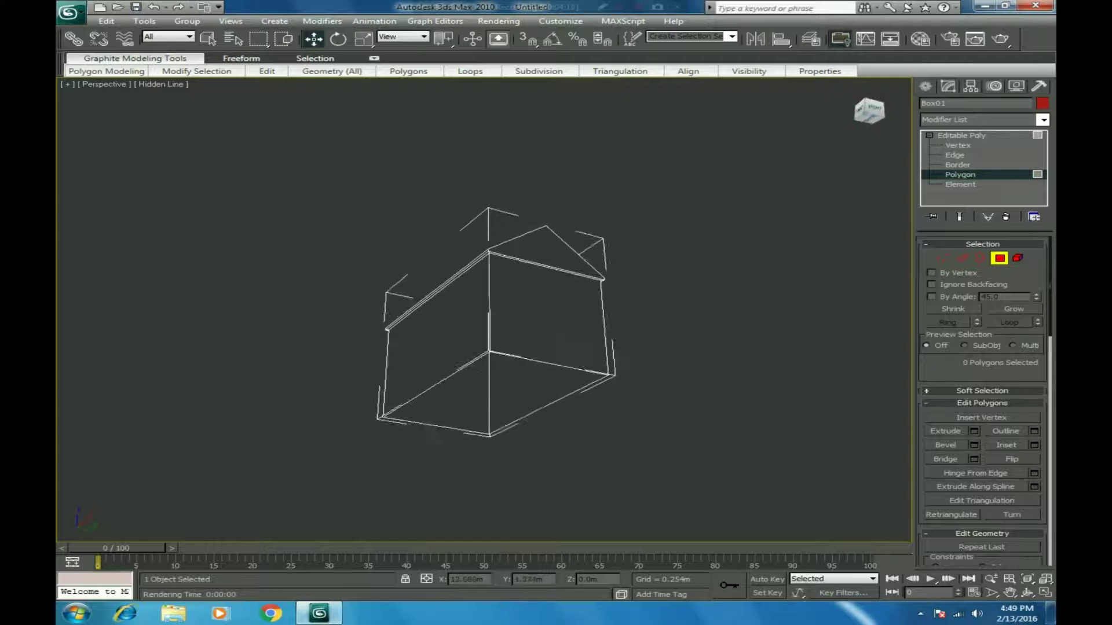
pyautogui.moveTo(868, 113)
pyautogui.mouseDown()
pyautogui.moveTo(767, 101)
pyautogui.moveTo(802, 83)
pyautogui.moveTo(821, 102)
pyautogui.moveTo(772, 102)
pyautogui.moveTo(795, 91)
pyautogui.moveTo(828, 112)
pyautogui.moveTo(856, 106)
pyautogui.moveTo(835, 90)
pyautogui.moveTo(810, 106)
pyautogui.moveTo(868, 111)
pyautogui.moveTo(854, 110)
pyautogui.mouseUp()
pyautogui.scroll(5, 800, 270)
pyautogui.scroll(3, 829, 210)
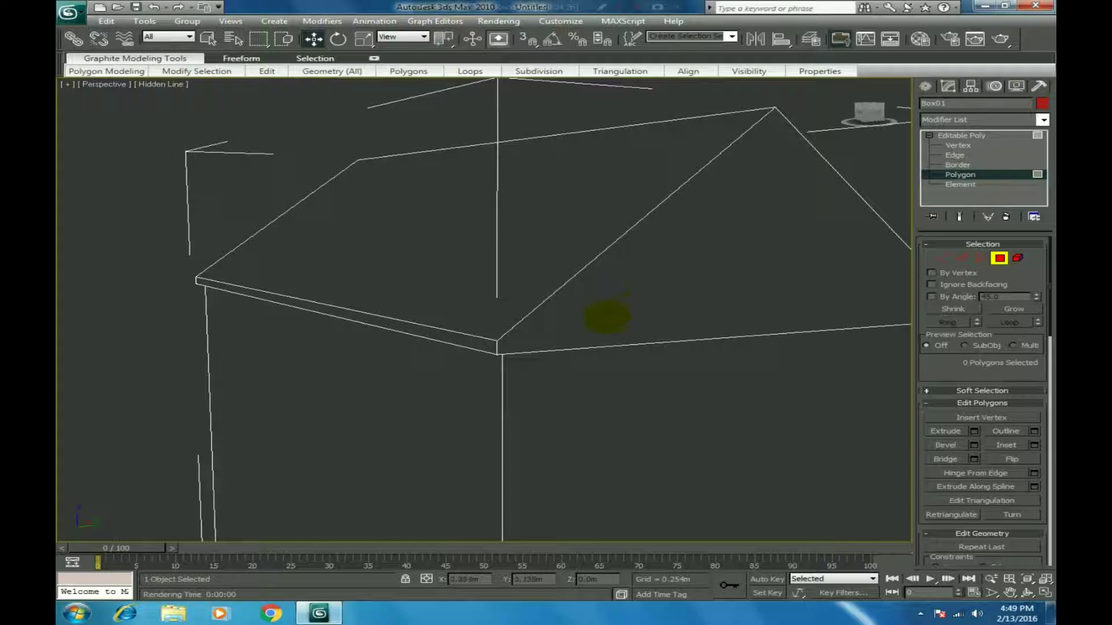
# Cut an edge across the base of the near gable end between its two upper eave corner vertices.
pyautogui.scroll(-3, 607, 316)
pyautogui.click(958, 146)
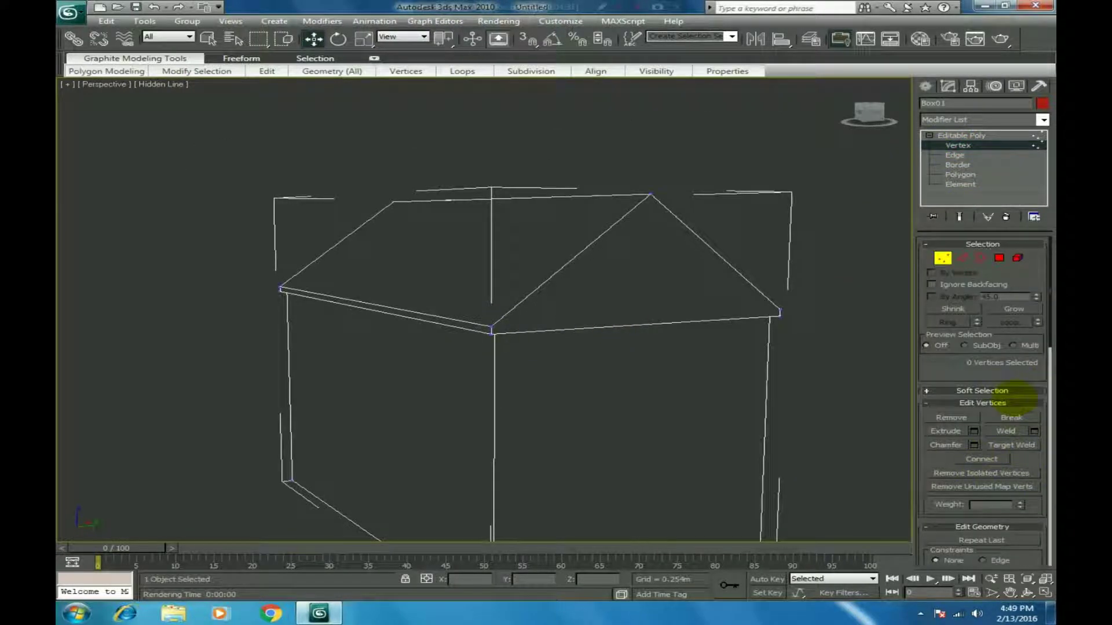
pyautogui.scroll(-5, 1002, 372)
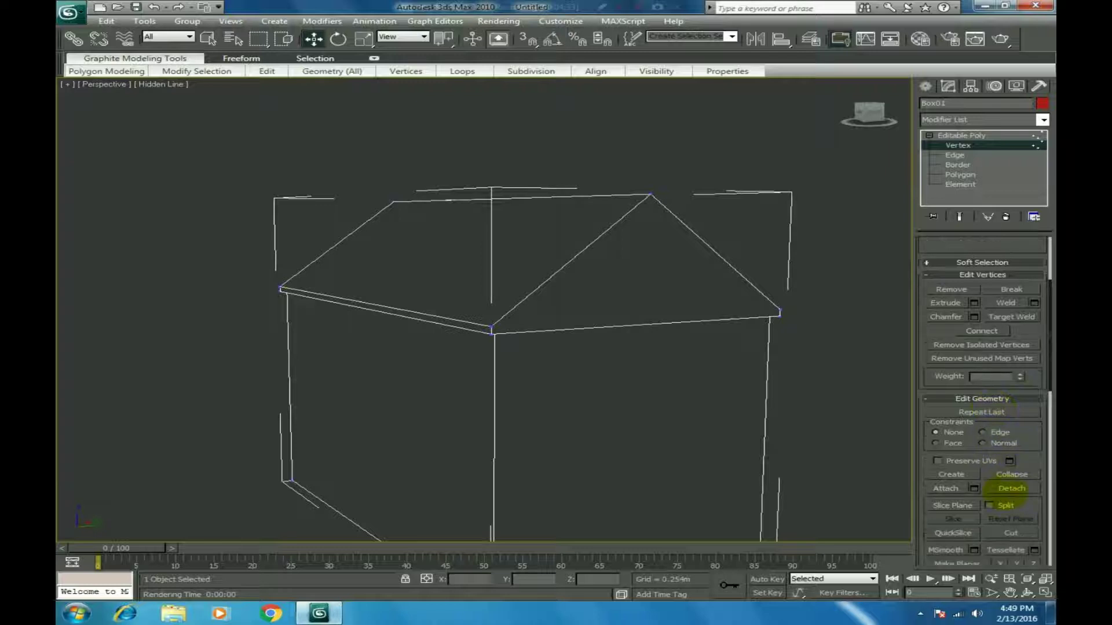
pyautogui.click(1010, 496)
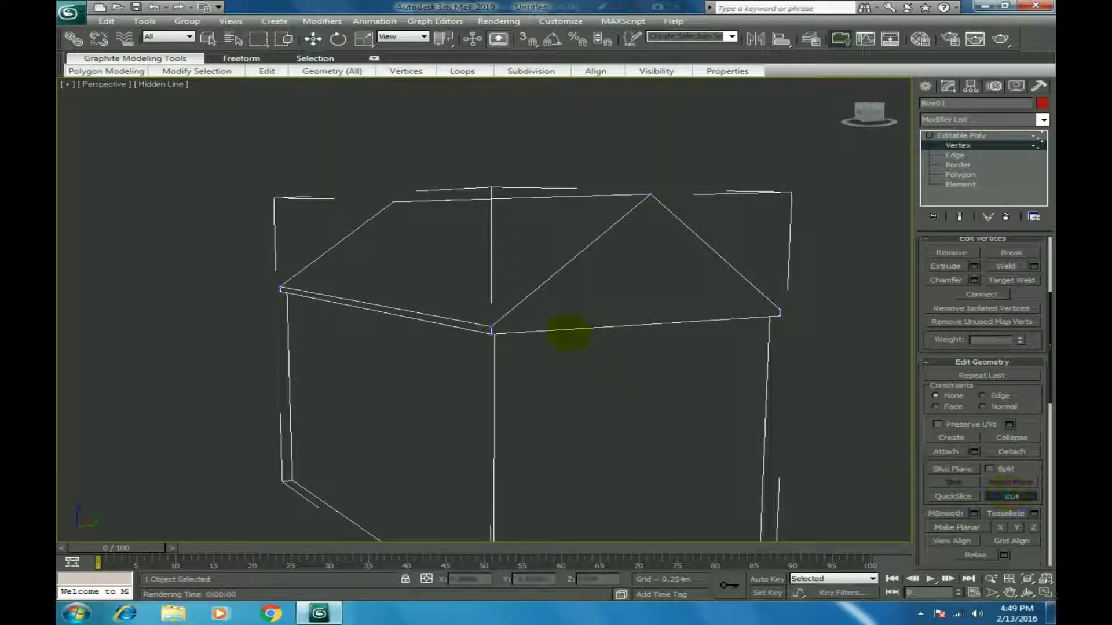
pyautogui.click(492, 326)
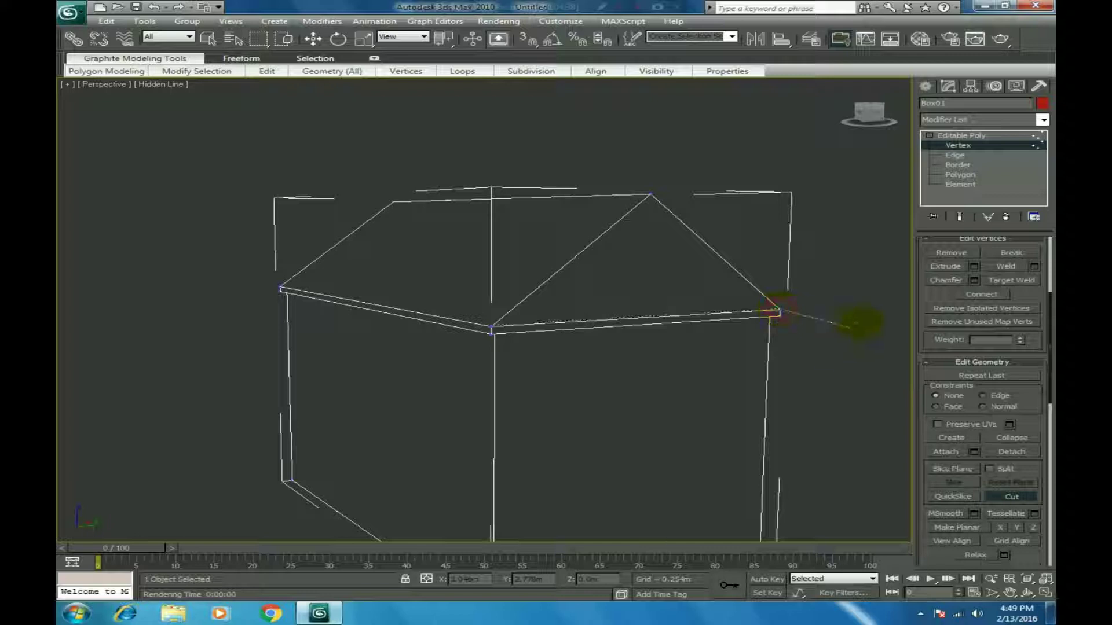
# Cut a matching edge across the base of the opposite gable between its upper eave corner vertices.
pyautogui.click(869, 114)
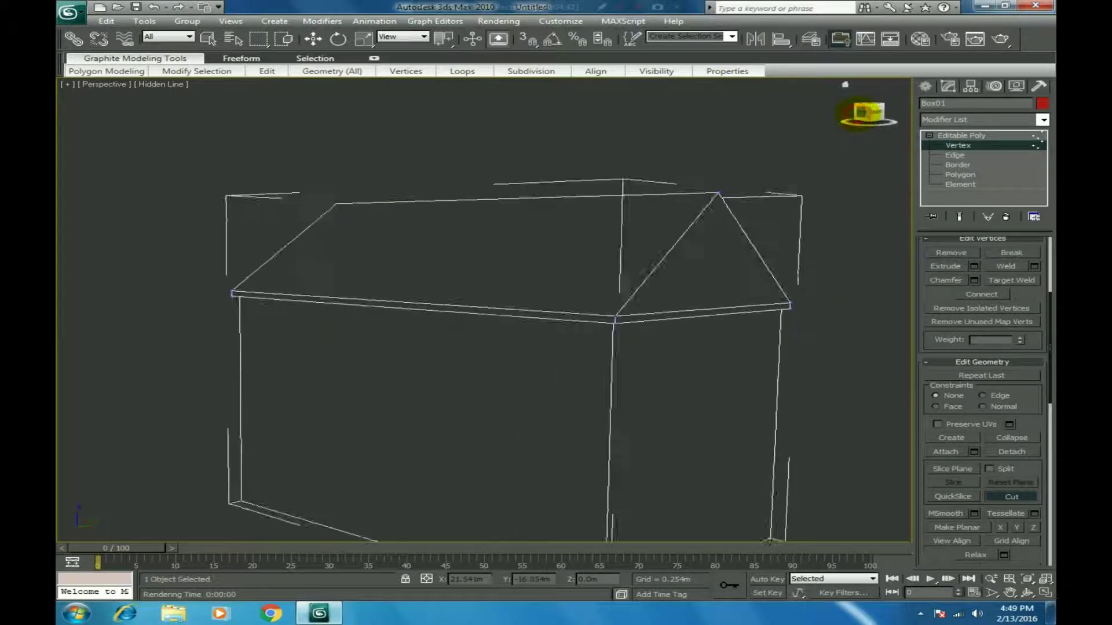
pyautogui.click(852, 112)
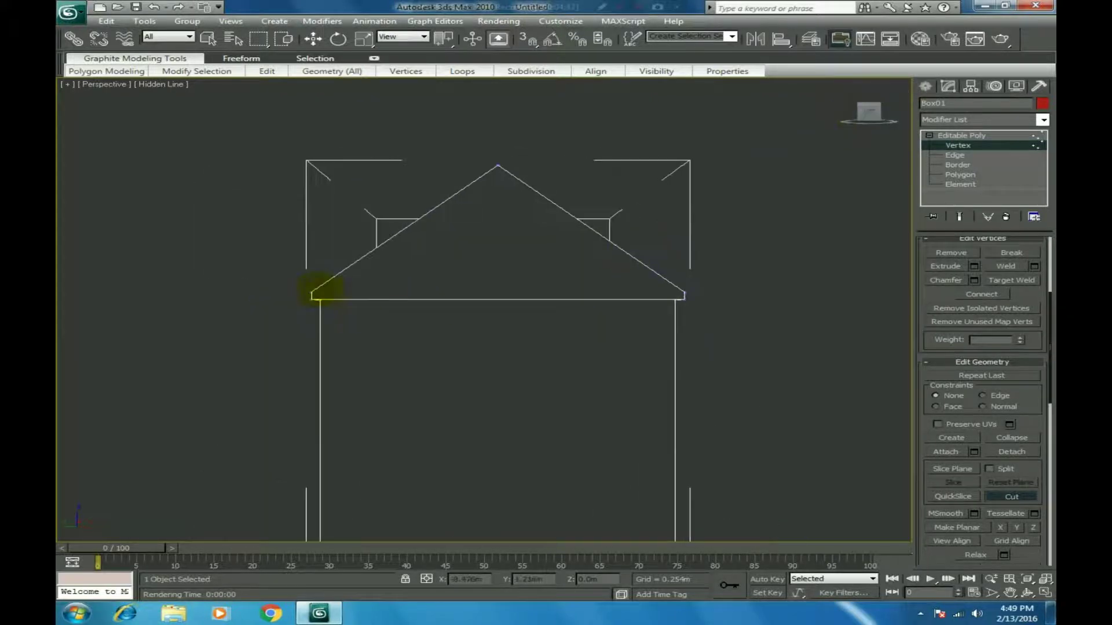
pyautogui.click(311, 293)
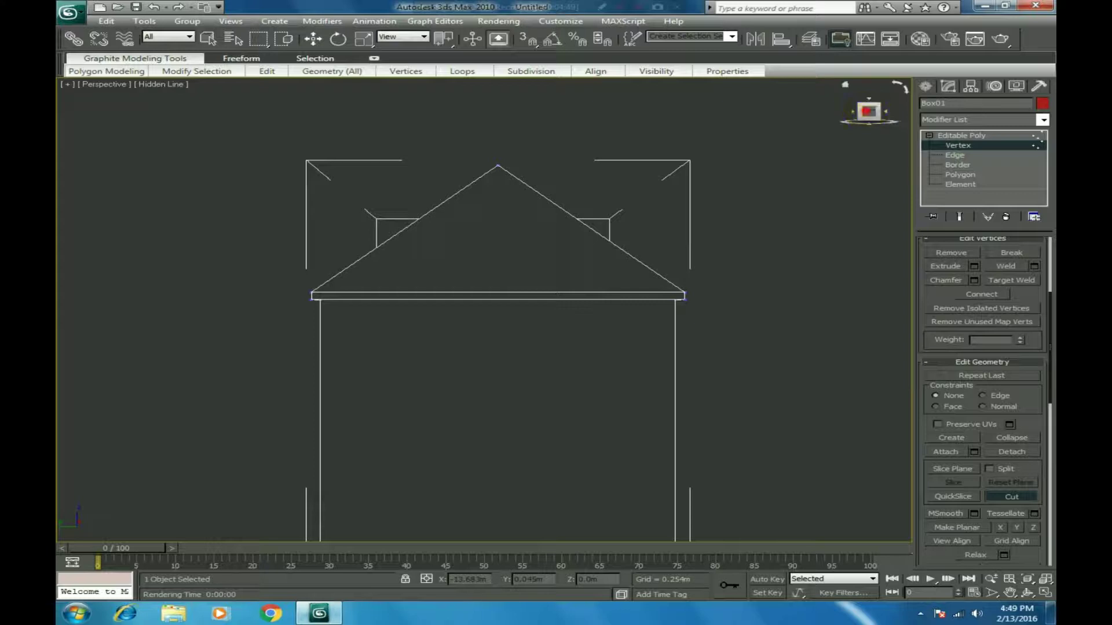
# Examine the gable ends, eaves and open underside of the house from several angles.
pyautogui.moveTo(867, 111); pyautogui.dragTo(844, 143)
pyautogui.keyDown('alt'); pyautogui.moveTo(336, 333); pyautogui.dragTo(727, 200, button='middle'); pyautogui.keyUp('alt')
pyautogui.scroll(2, 727, 199)
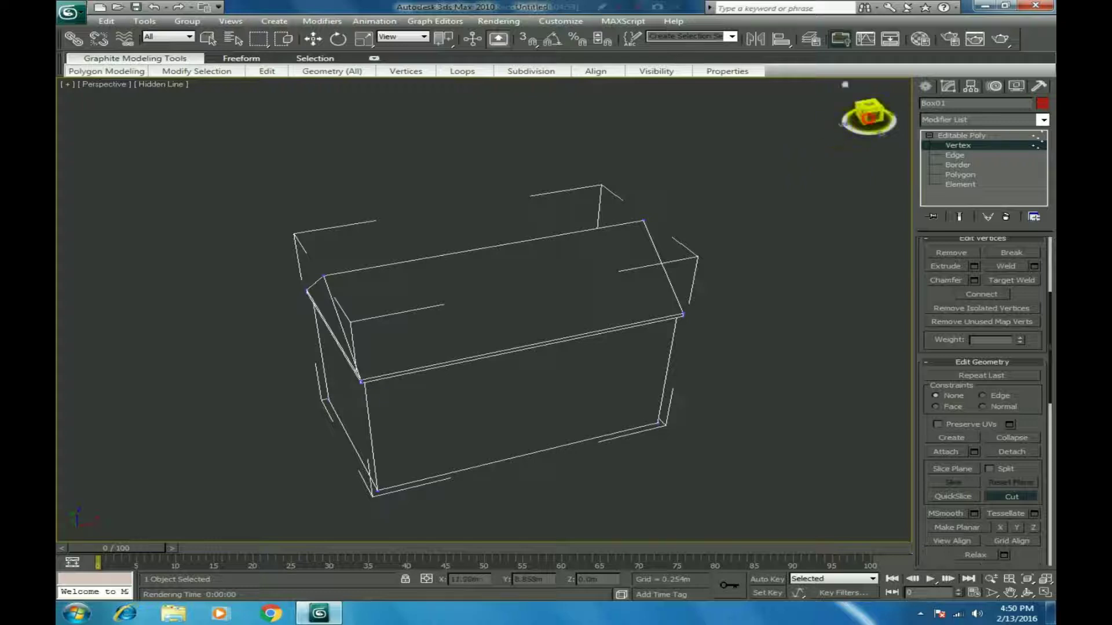
pyautogui.moveTo(868, 118); pyautogui.dragTo(704, 99)
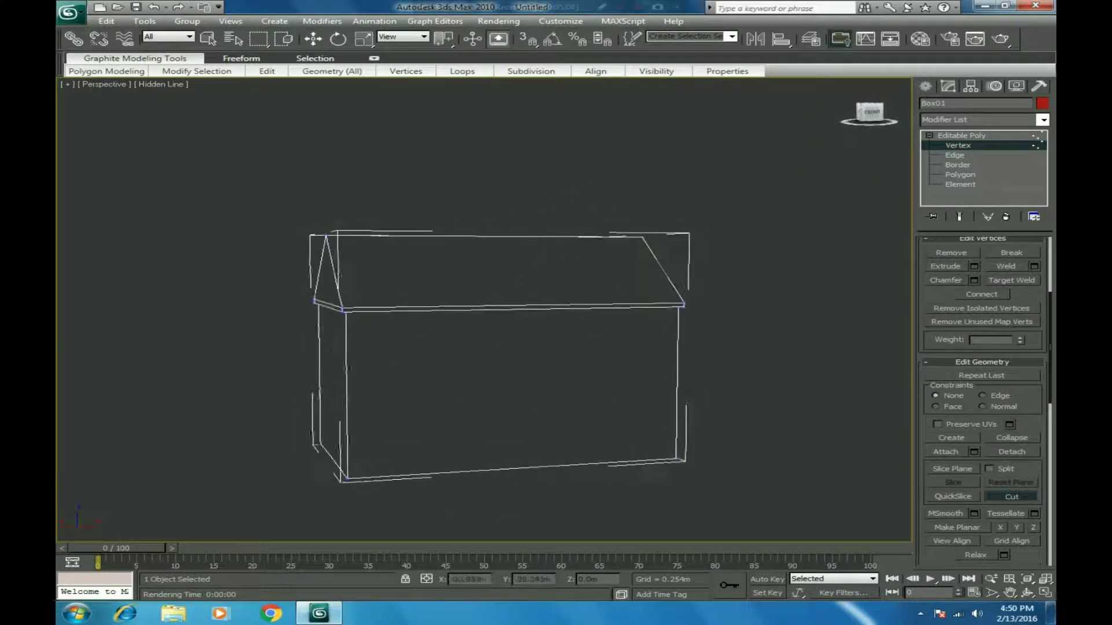
pyautogui.keyDown('alt'); pyautogui.moveTo(643, 239); pyautogui.dragTo(614, 191, button='middle'); pyautogui.keyUp('alt')
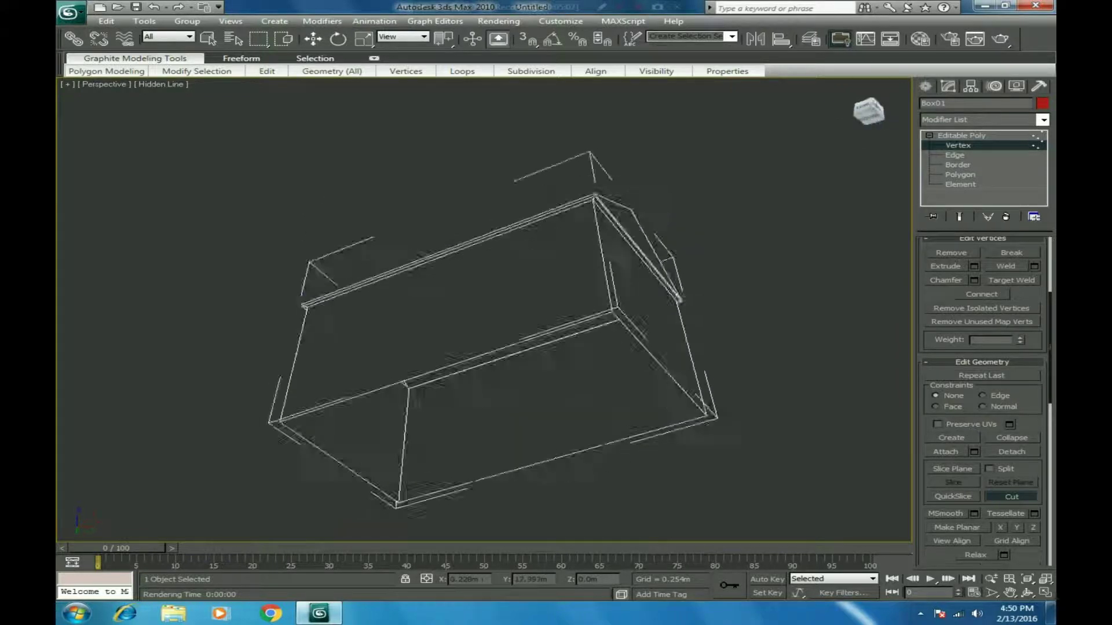
pyautogui.moveTo(894, 87); pyautogui.dragTo(881, 115)
pyautogui.moveTo(440, 370)
pyautogui.keyDown('alt'); pyautogui.mouseDown(button='middle')
pyautogui.moveTo(495, 319)
pyautogui.moveTo(487, 358)
pyautogui.moveTo(455, 368)
pyautogui.mouseUp(button='middle'); pyautogui.keyUp('alt')
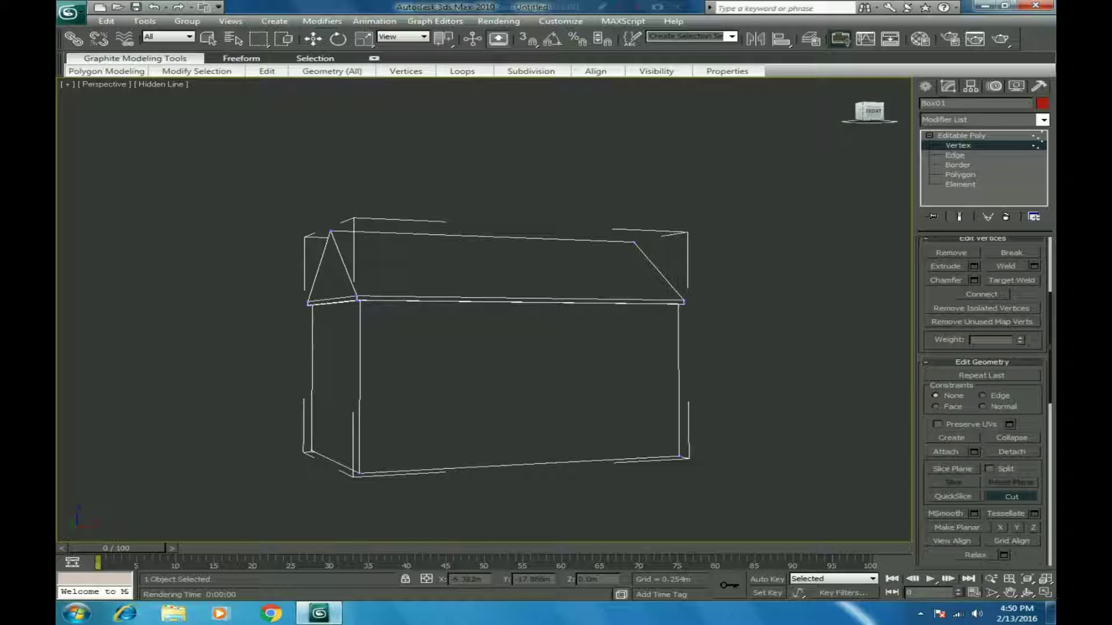
pyautogui.keyDown('alt'); pyautogui.moveTo(455, 368); pyautogui.dragTo(453, 333, button='middle'); pyautogui.keyUp('alt')
pyautogui.moveTo(839, 119)
pyautogui.mouseDown()
pyautogui.moveTo(837, 138)
pyautogui.moveTo(846, 124)
pyautogui.mouseUp()
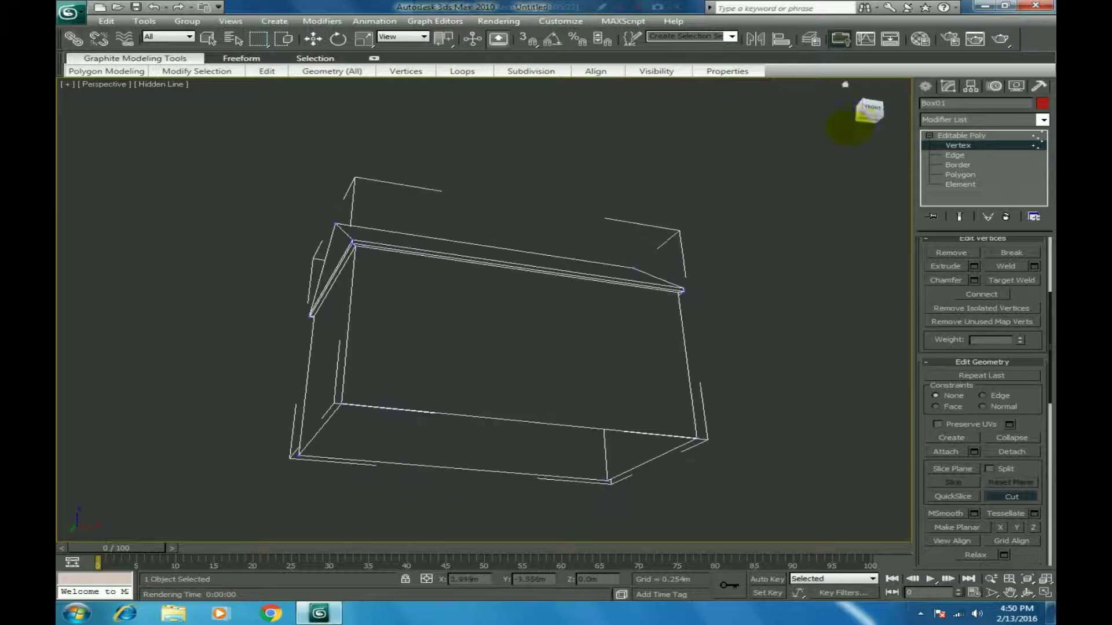
pyautogui.scroll(4, 733, 223)
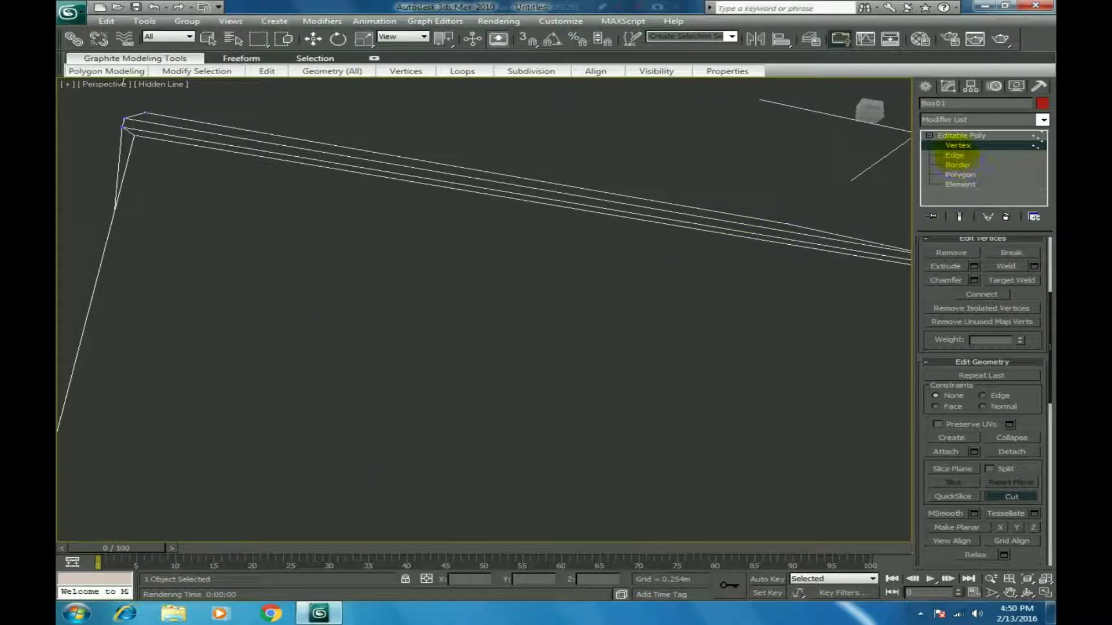
pyautogui.click(955, 156)
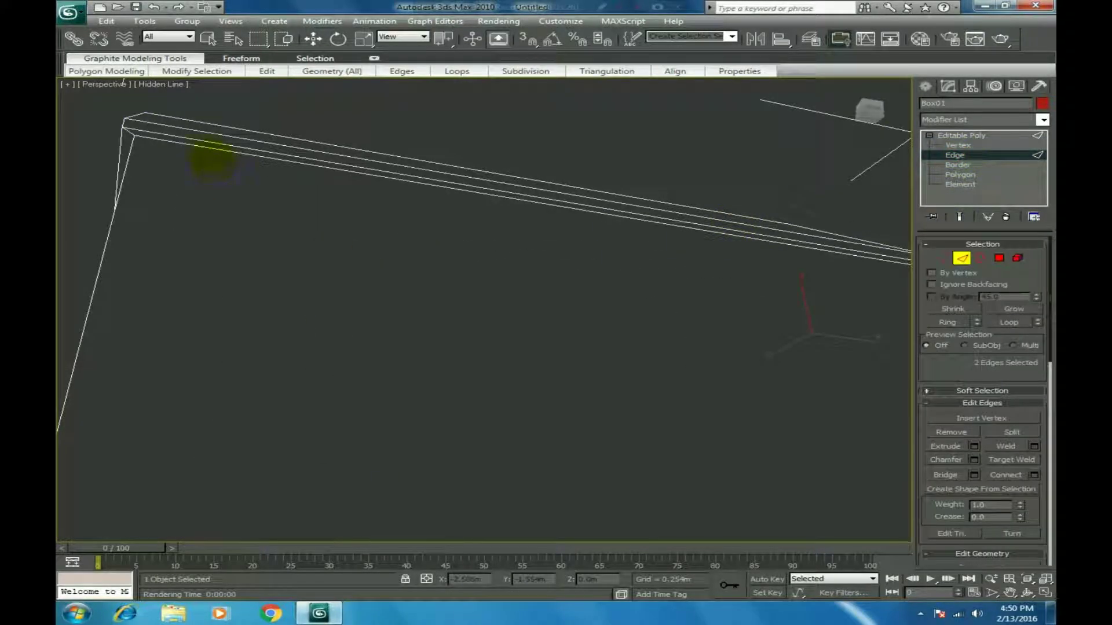
pyautogui.click(216, 150)
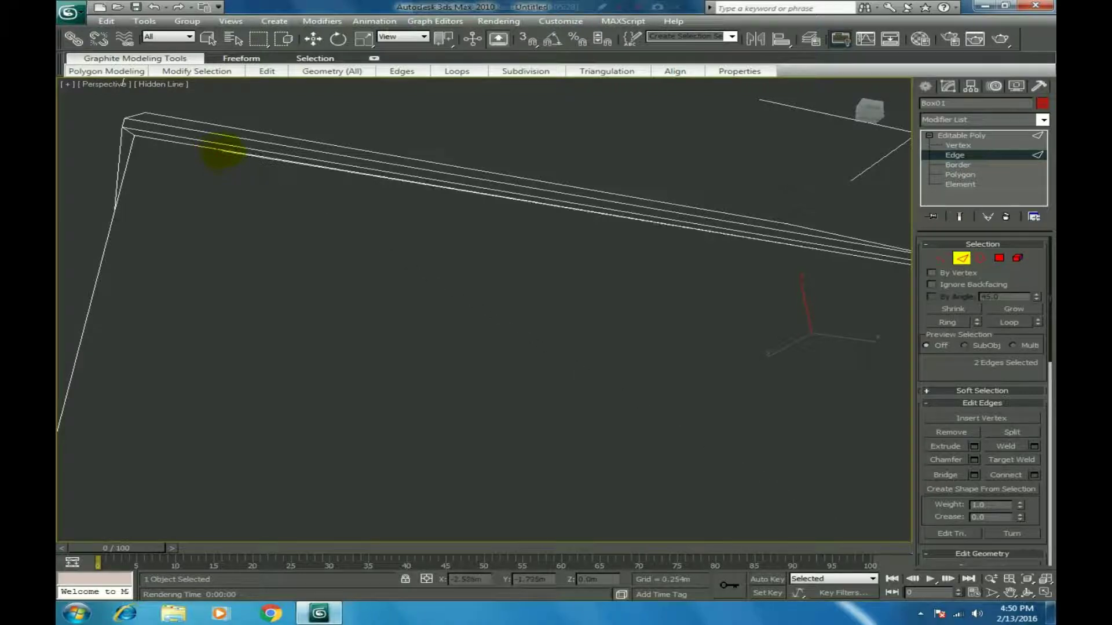
pyautogui.rightClick(234, 176)
pyautogui.click(1046, 579)
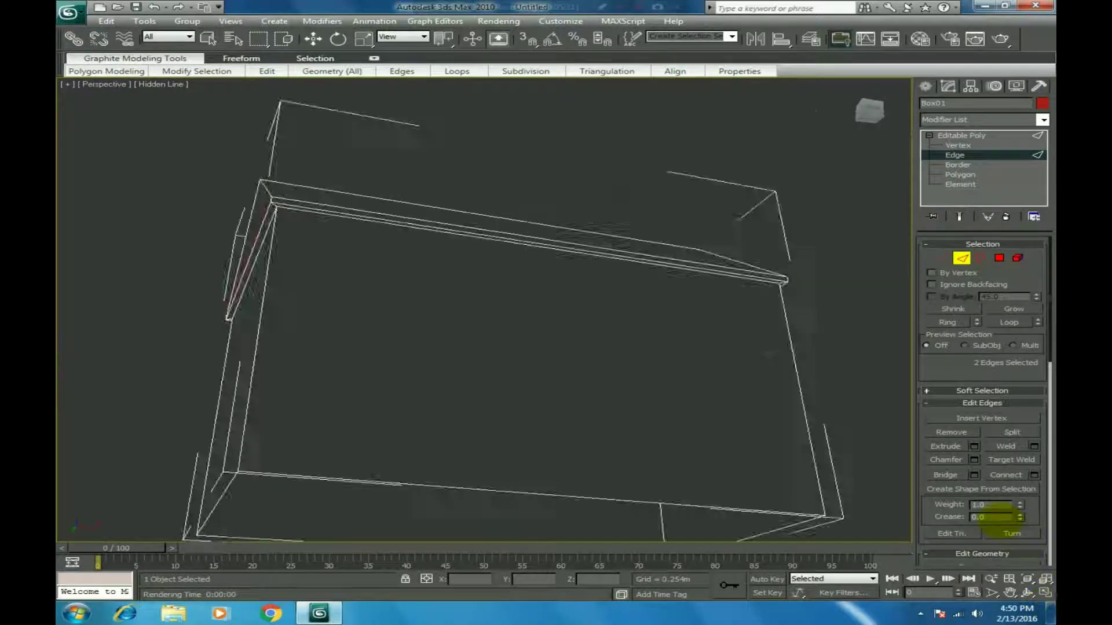
# Connect the top and bottom edges of the long wall with a vertical edge at mid-length.
pyautogui.scroll(-5, 1032, 510)
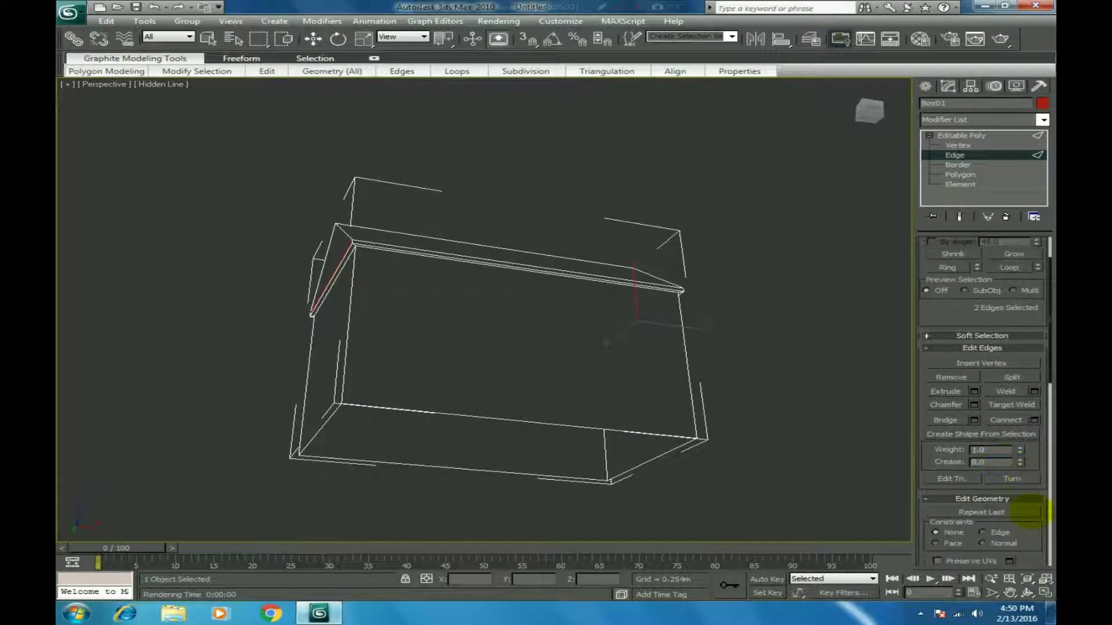
pyautogui.click(1012, 542)
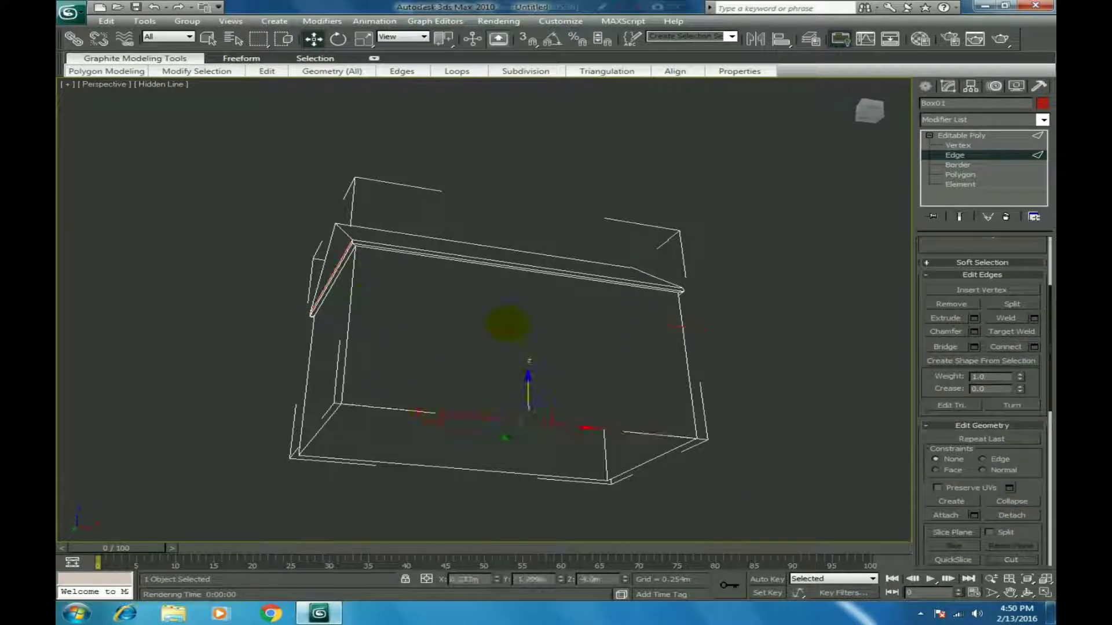
pyautogui.scroll(5, 507, 300)
pyautogui.click(534, 202)
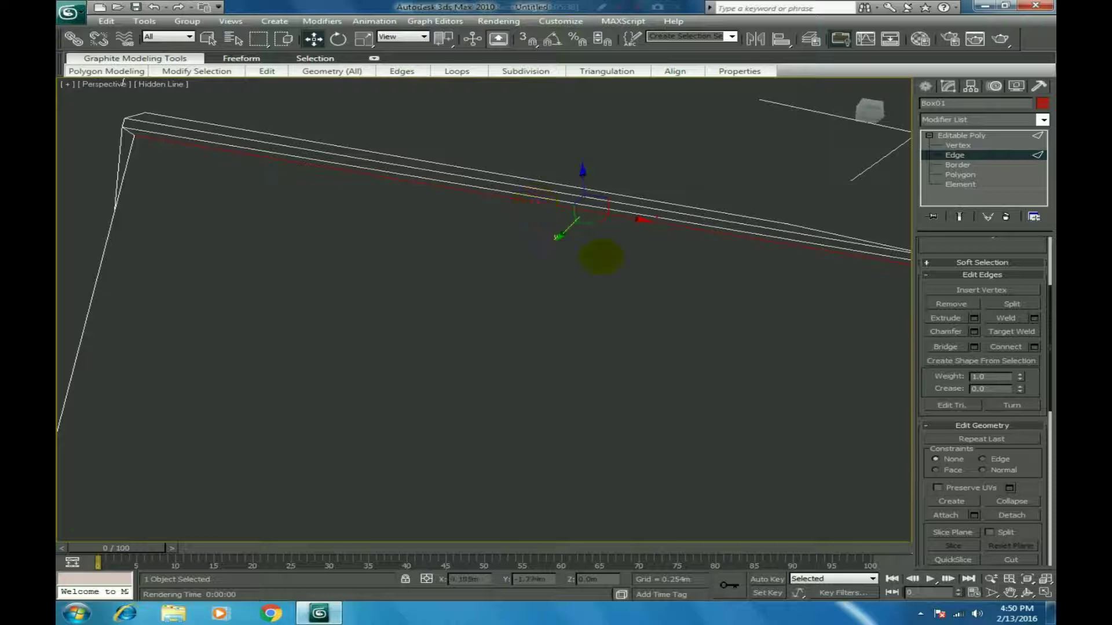
pyautogui.scroll(-5, 767, 398)
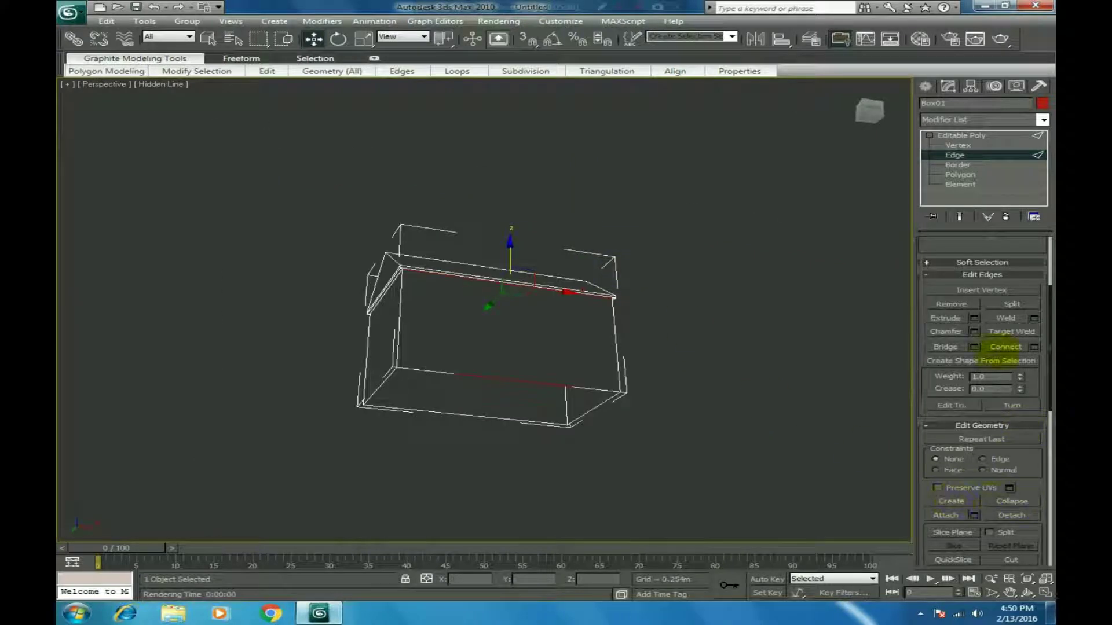
pyautogui.click(1006, 346)
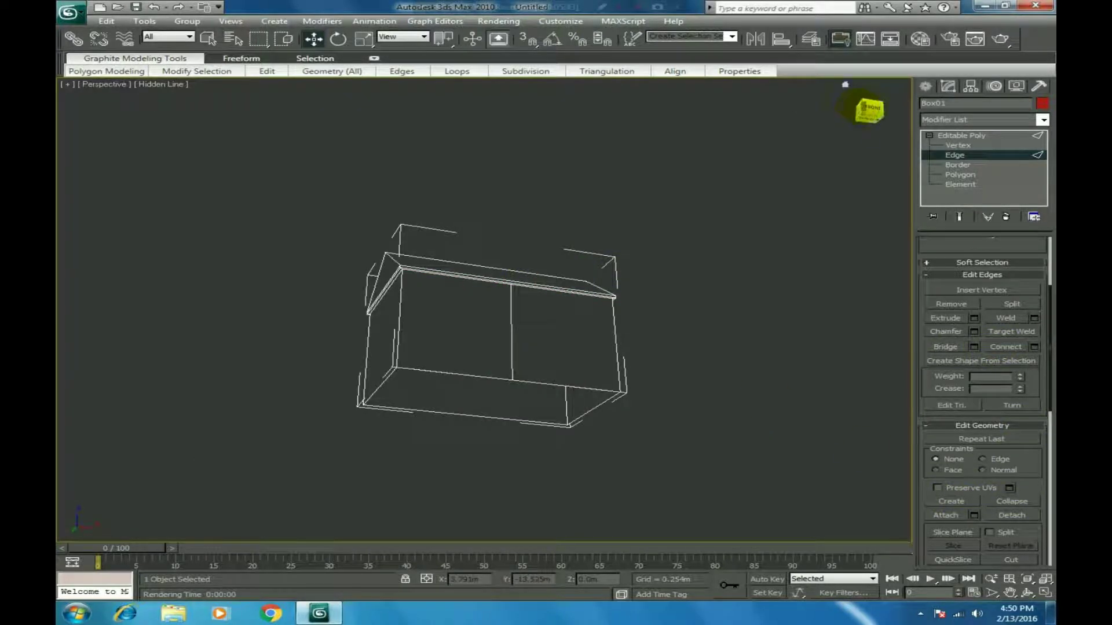
pyautogui.click(868, 110)
pyautogui.moveTo(868, 110); pyautogui.dragTo(863, 153)
pyautogui.scroll(3, 502, 427)
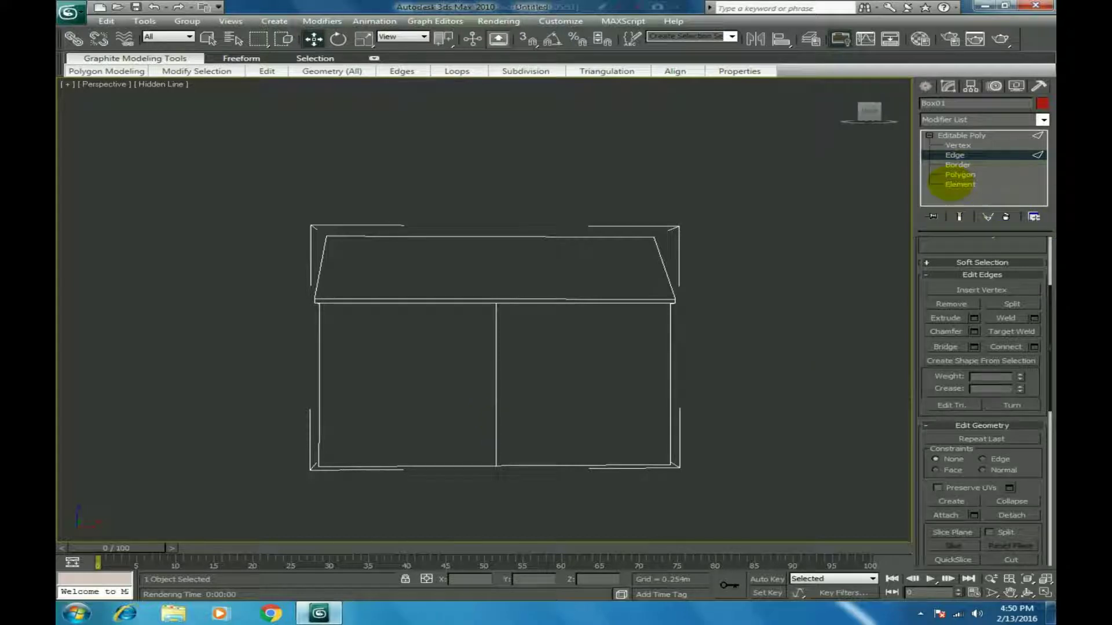
# Try deleting the long wall's vertical middle edge, and undo back to before that edge was connected.
pyautogui.click(496, 407)
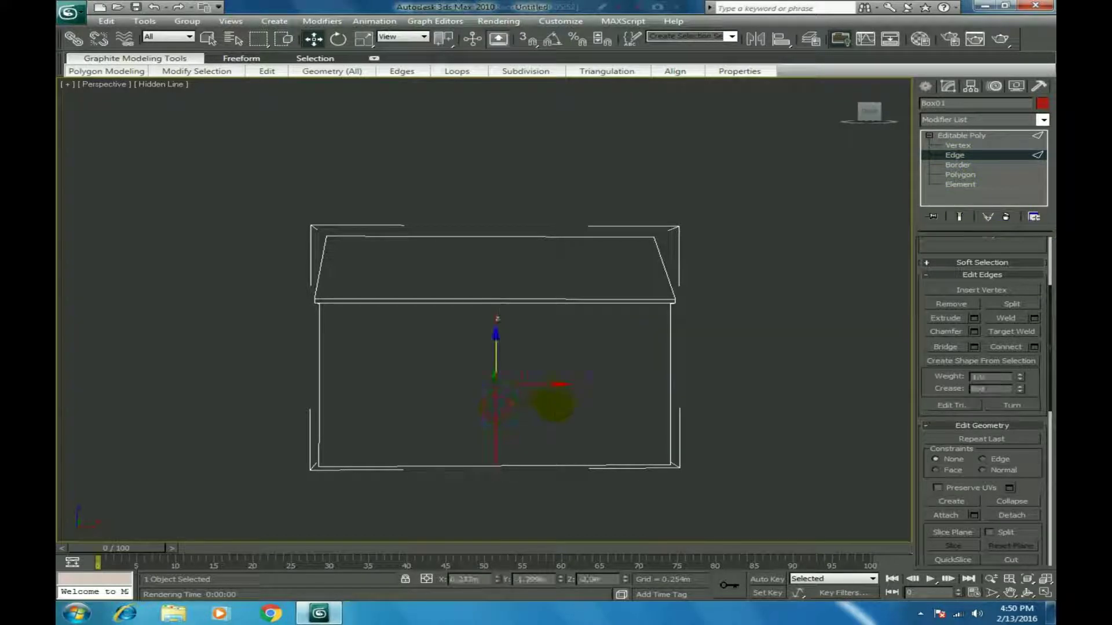
pyautogui.press('Delete')
pyautogui.hotkey('ctrl', 'z')
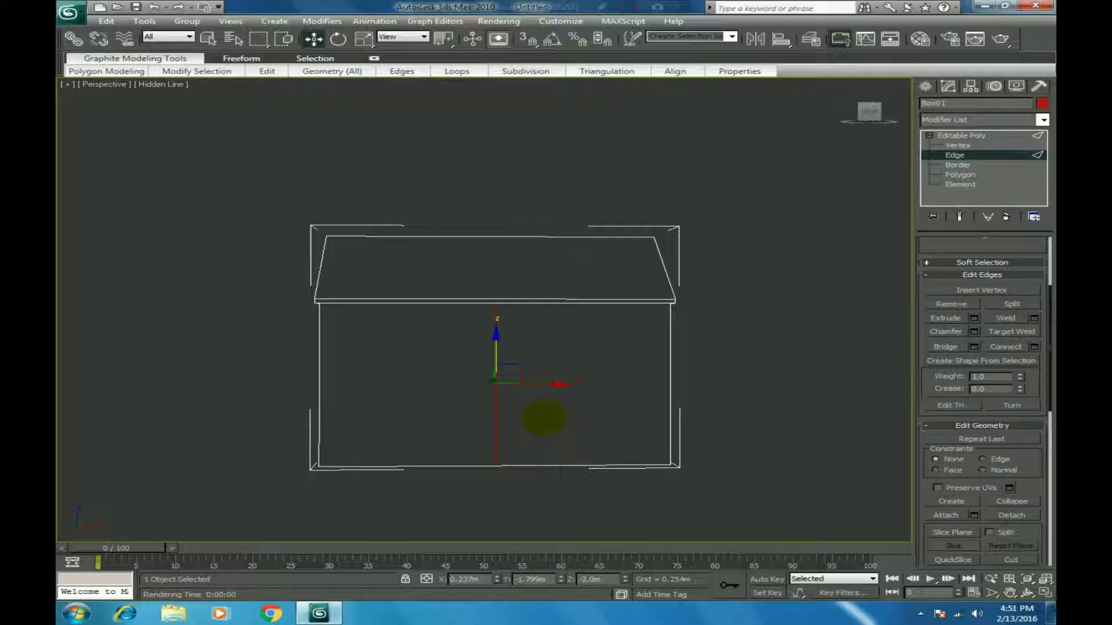
pyautogui.hotkey('ctrl', 'z')
pyautogui.hotkey('ctrl', 'z')
pyautogui.hotkey('ctrl', 'z')
pyautogui.click(774, 377)
pyautogui.moveTo(868, 111)
pyautogui.mouseDown()
pyautogui.moveTo(894, 97)
pyautogui.moveTo(893, 107)
pyautogui.moveTo(831, 116)
pyautogui.moveTo(860, 99)
pyautogui.moveTo(905, 120)
pyautogui.moveTo(888, 119)
pyautogui.moveTo(873, 139)
pyautogui.moveTo(843, 110)
pyautogui.moveTo(825, 123)
pyautogui.moveTo(793, 118)
pyautogui.moveTo(818, 97)
pyautogui.moveTo(926, 140)
pyautogui.moveTo(869, 122)
pyautogui.moveTo(870, 111)
pyautogui.moveTo(872, 132)
pyautogui.moveTo(859, 129)
pyautogui.moveTo(868, 114)
pyautogui.mouseUp()
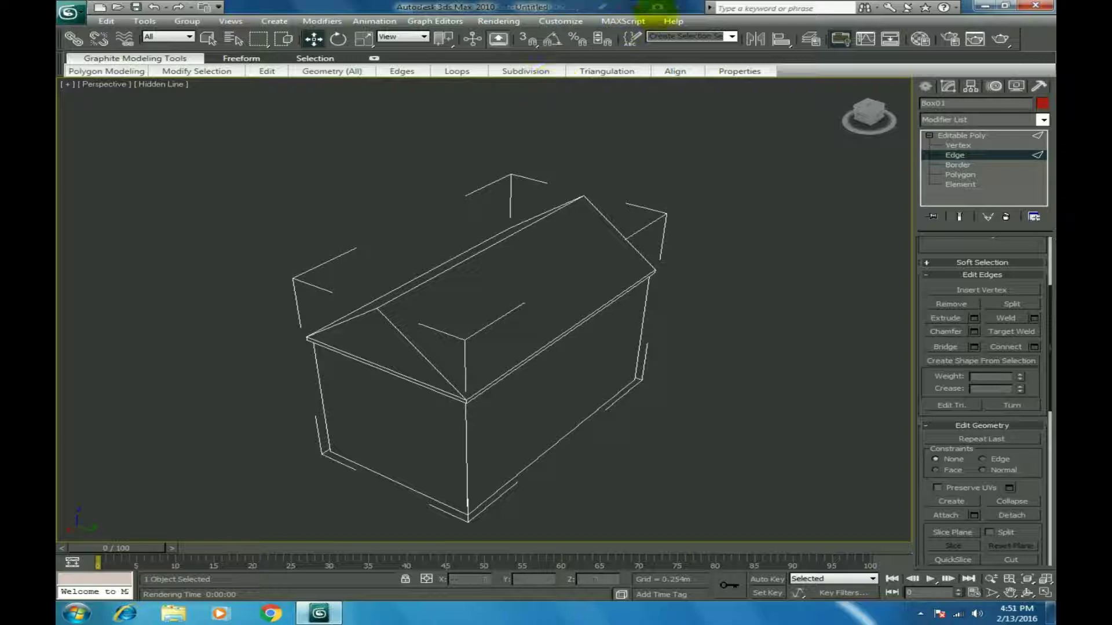
# Look through the brick, roof, door and window images in the desktop's textures folder, and return to 3ds Max.
pyautogui.click(620, 8)
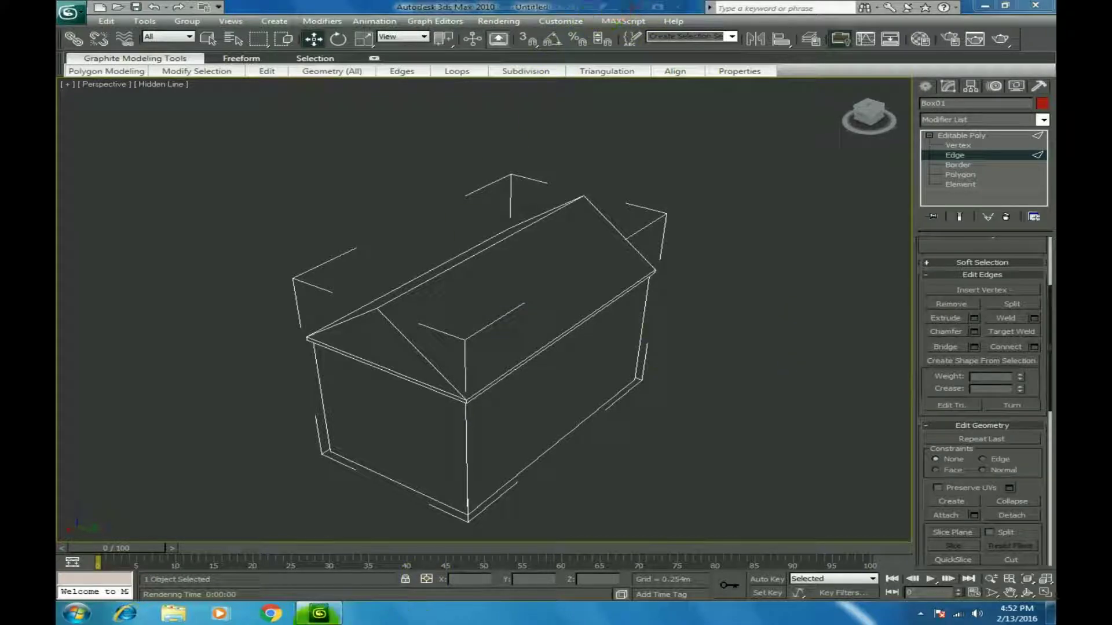
pyautogui.click(319, 613)
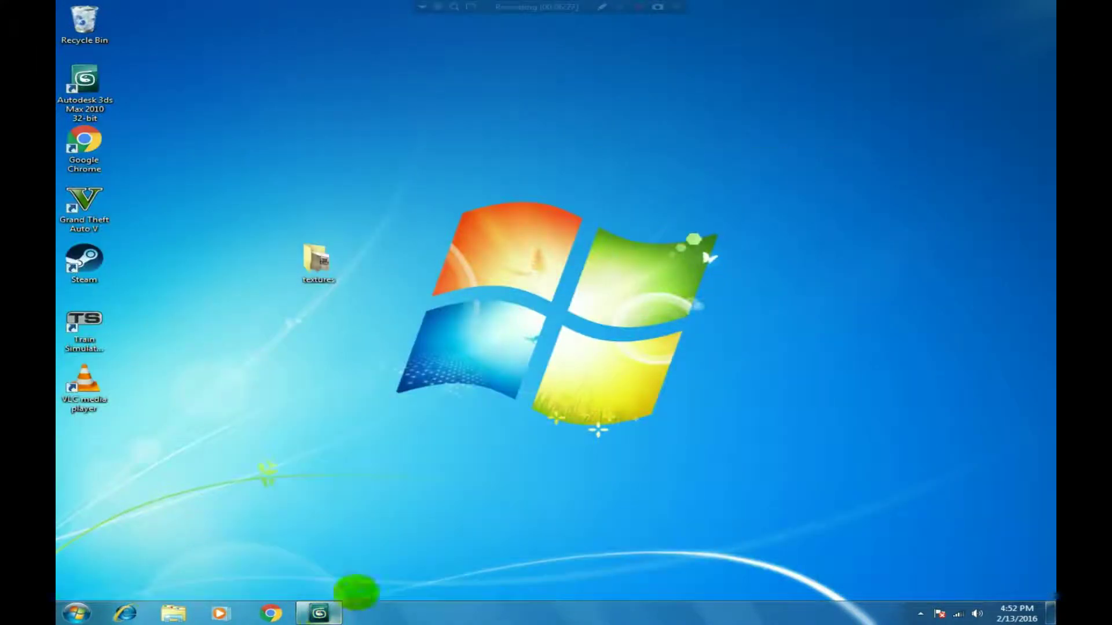
pyautogui.doubleClick(318, 260)
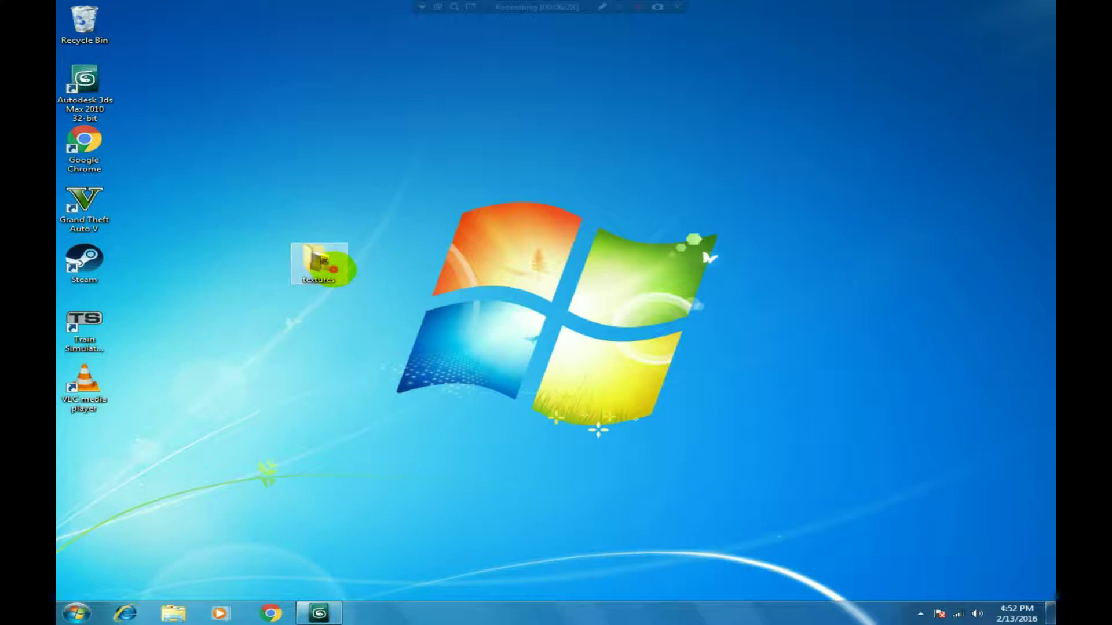
pyautogui.scroll(-2, 554, 294)
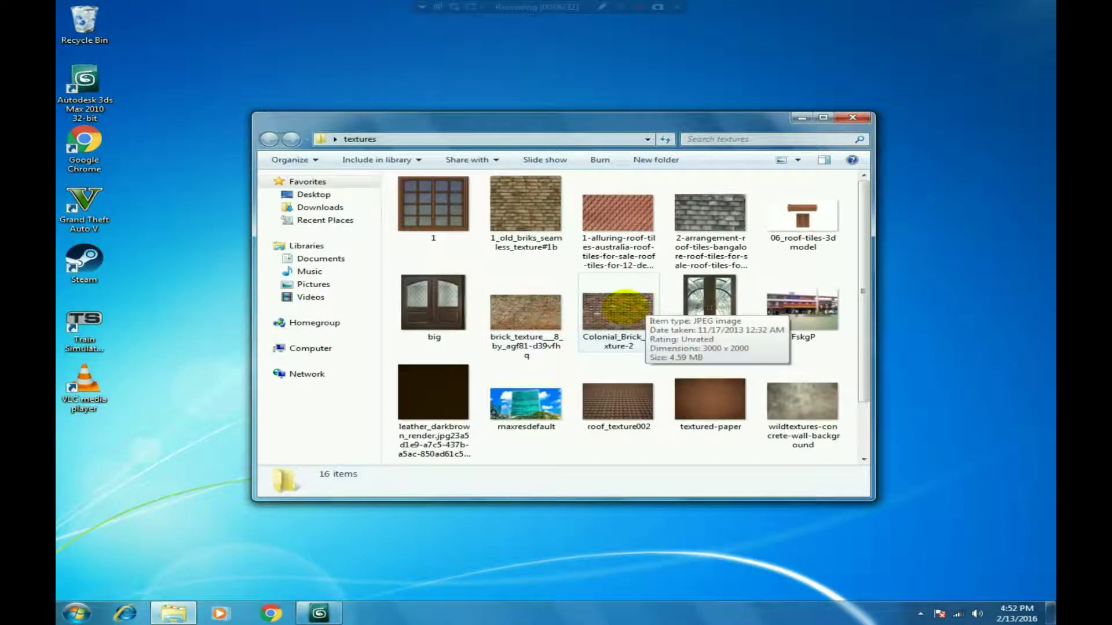
pyautogui.scroll(-3, 620, 306)
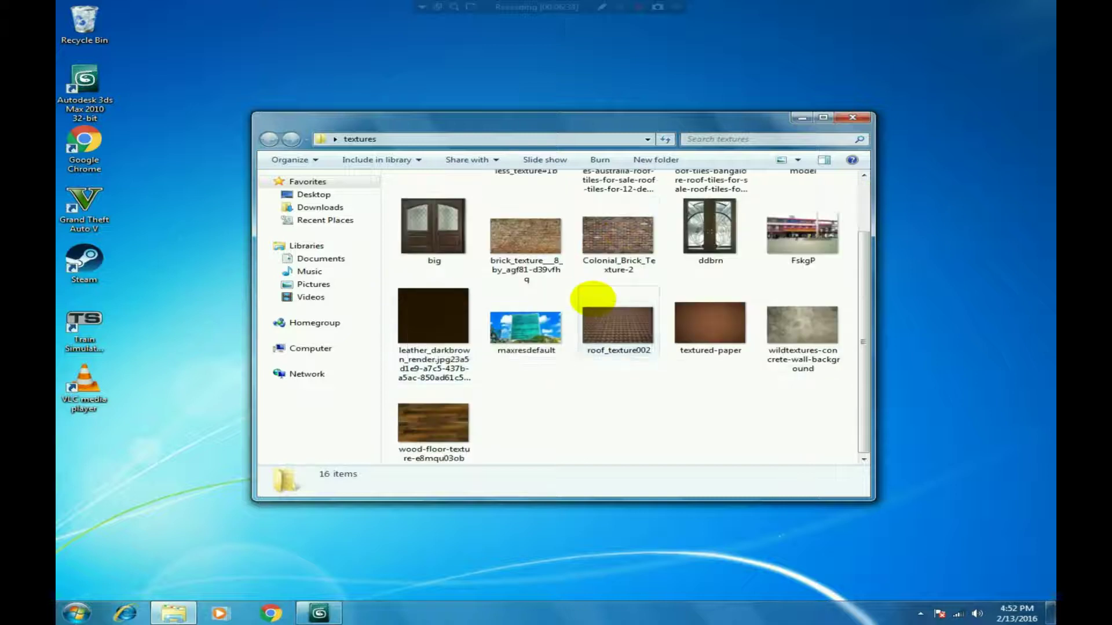
pyautogui.scroll(3, 590, 301)
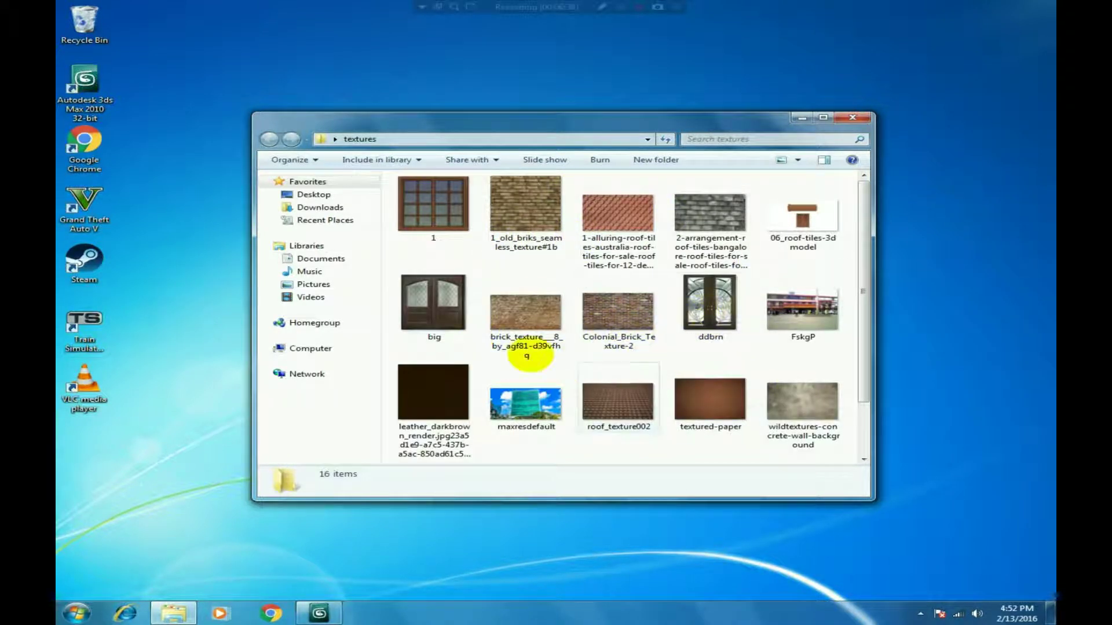
pyautogui.scroll(-2, 663, 385)
pyautogui.click(346, 609)
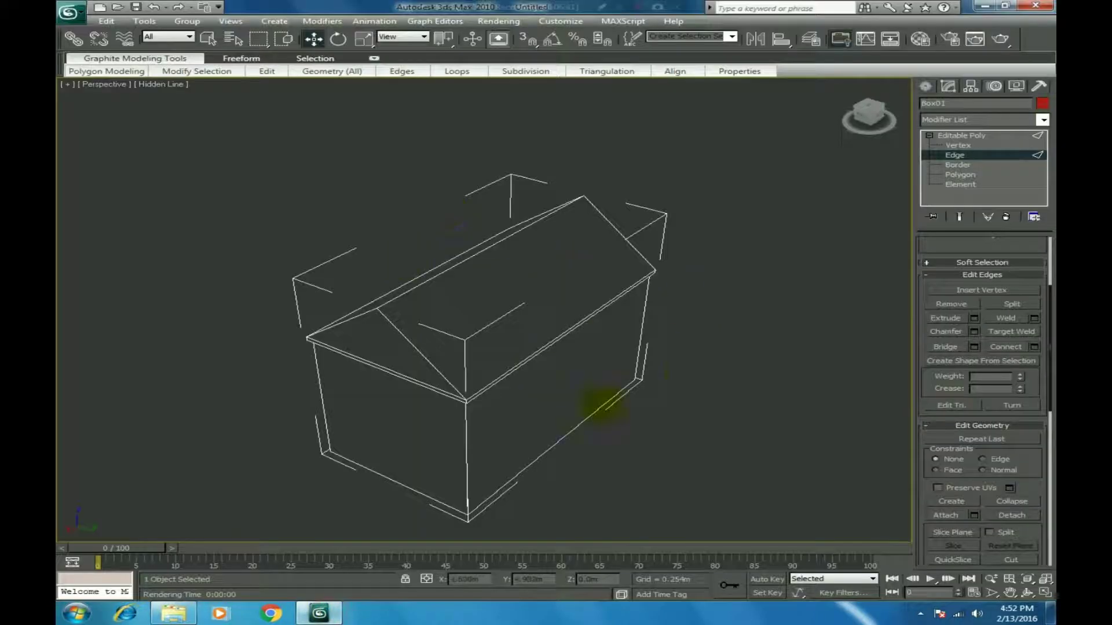
# Select the large roof slope polygon facing the long wall at polygon level.
pyautogui.click(869, 116)
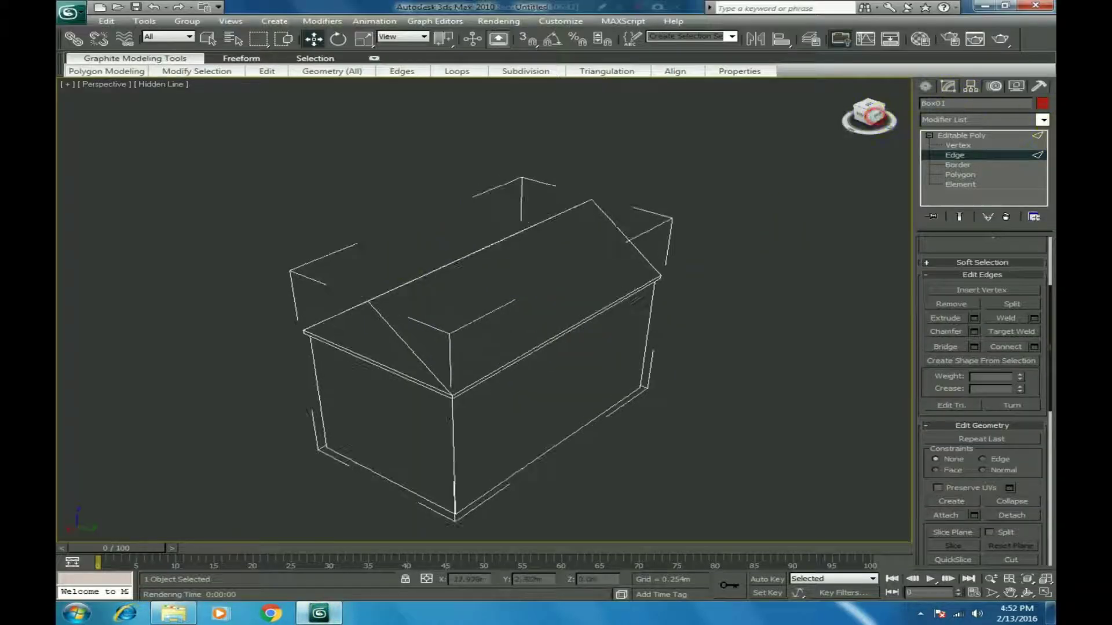
pyautogui.moveTo(857, 116)
pyautogui.mouseDown()
pyautogui.moveTo(904, 107)
pyautogui.moveTo(886, 134)
pyautogui.moveTo(876, 127)
pyautogui.mouseUp()
pyautogui.click(960, 174)
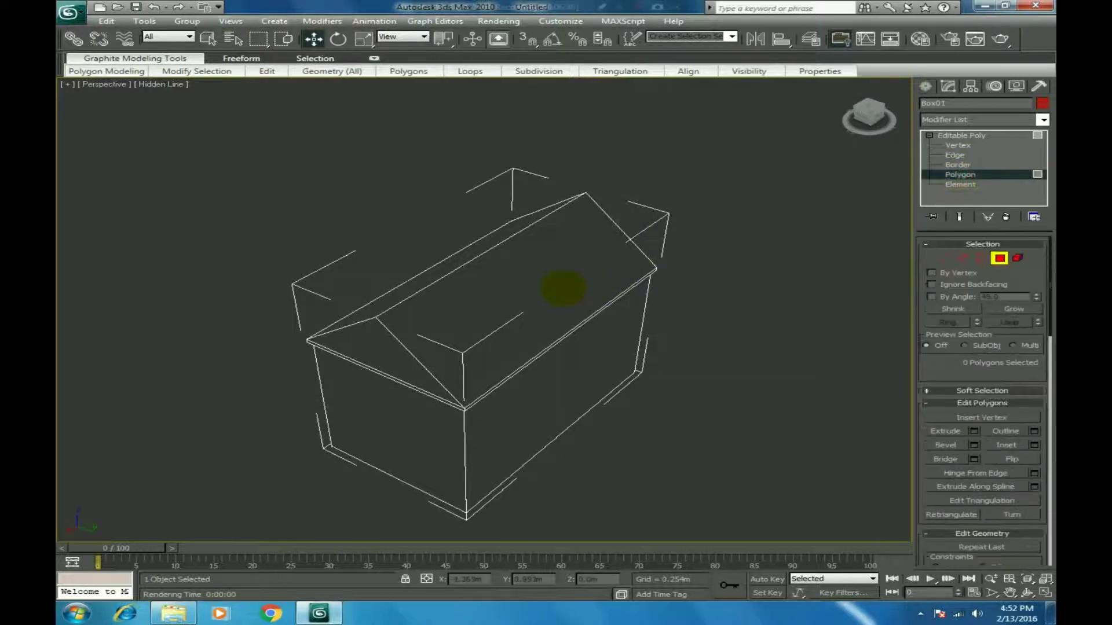
pyautogui.click(520, 287)
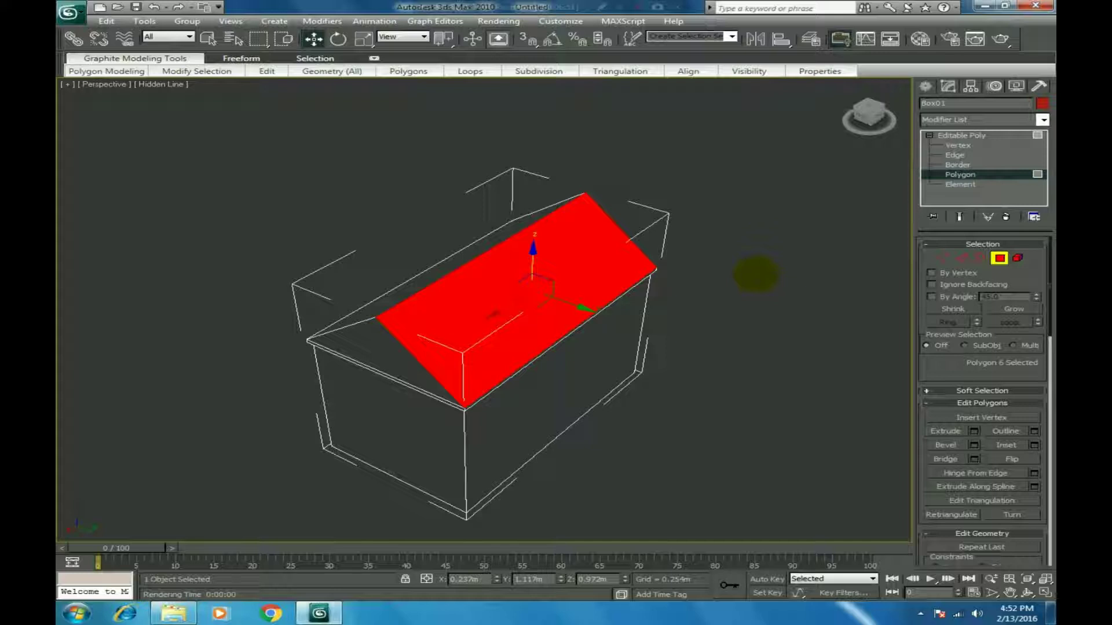
# Add a Bitmap map to the Diffuse Color of the 01 - Default material.
pyautogui.press('m')
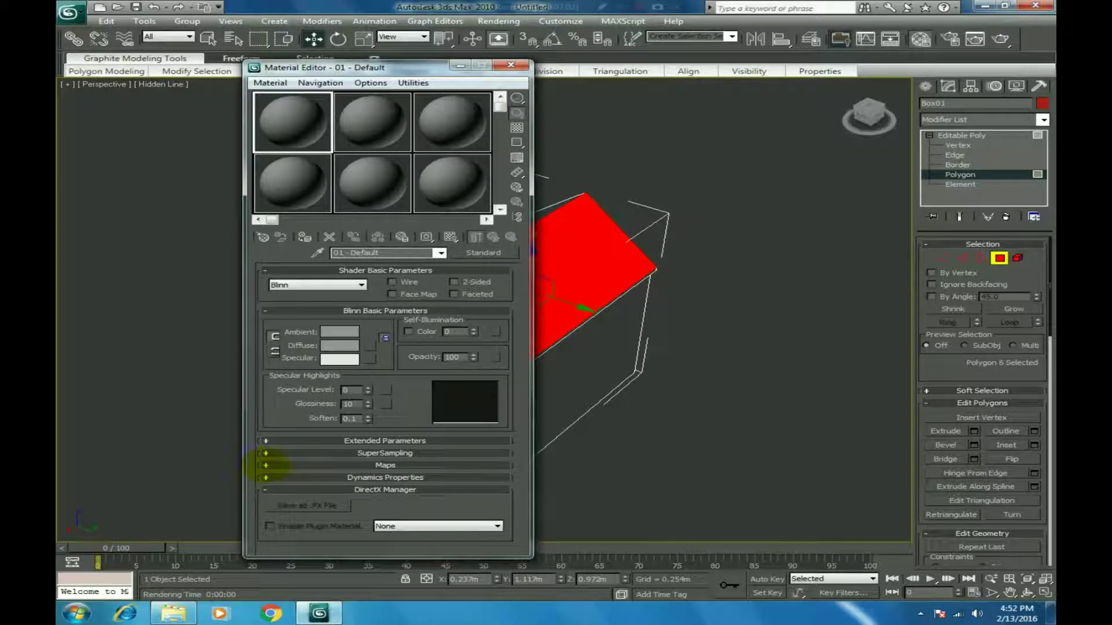
pyautogui.click(267, 466)
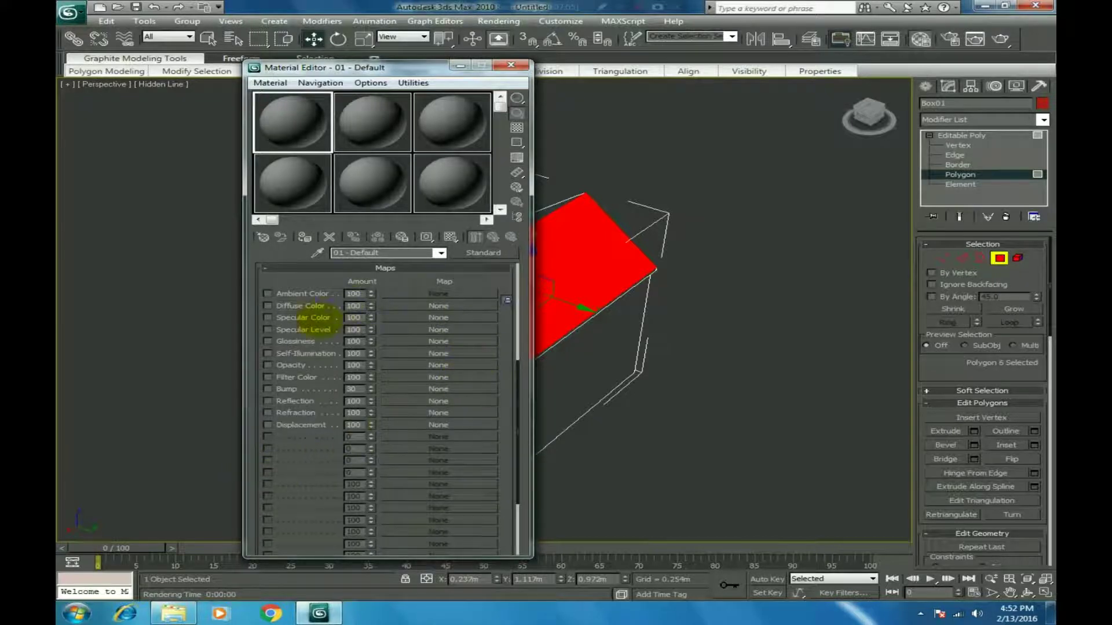
pyautogui.scroll(1, 310, 324)
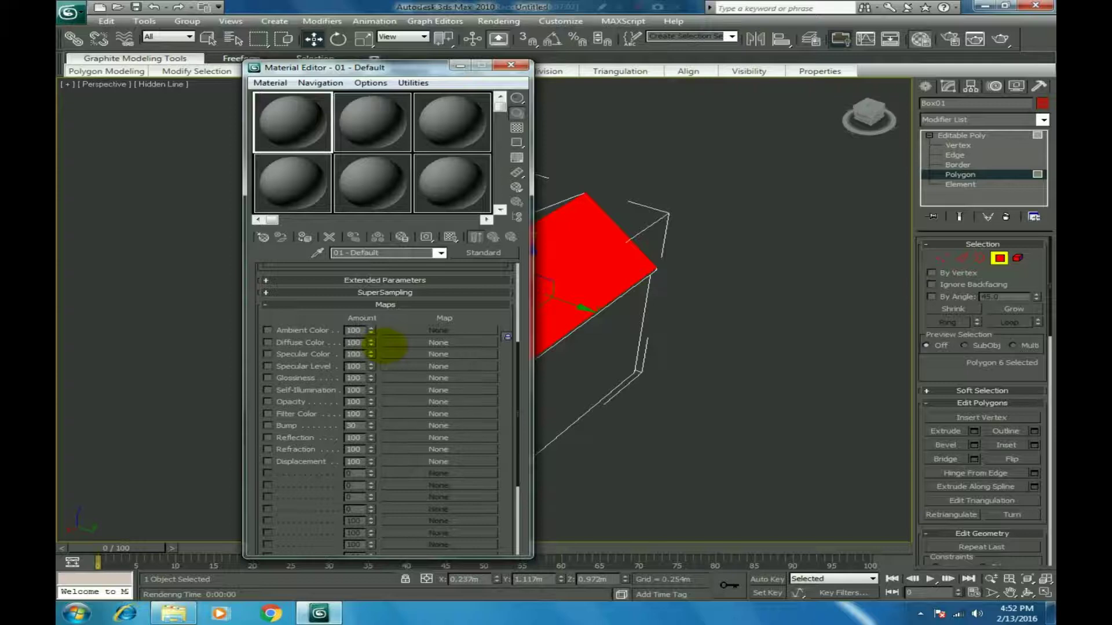
pyautogui.scroll(2, 387, 345)
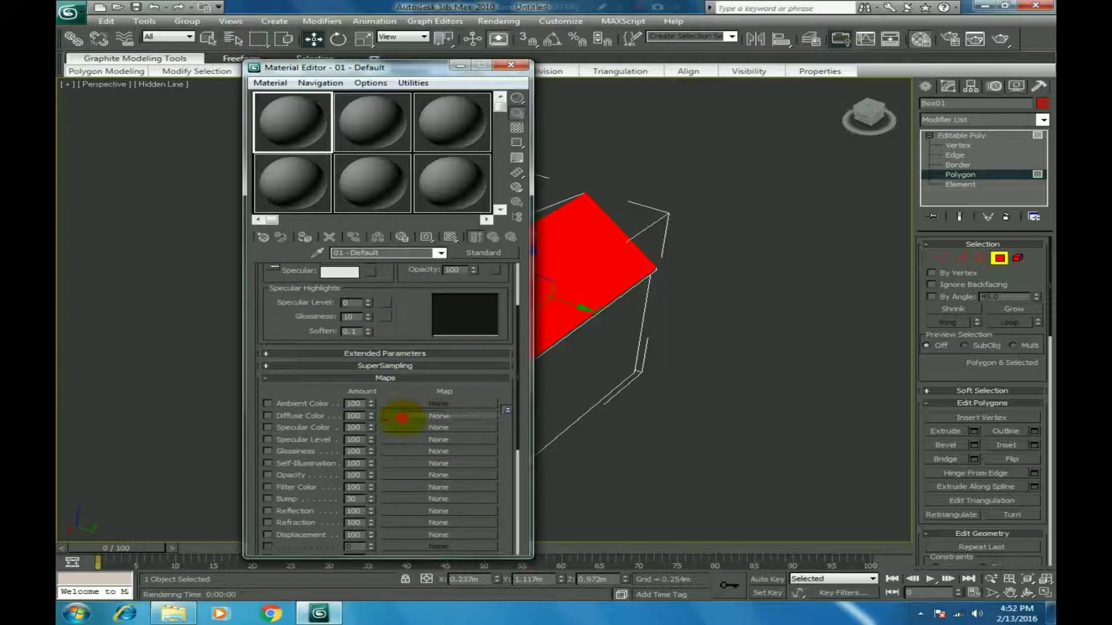
pyautogui.click(402, 416)
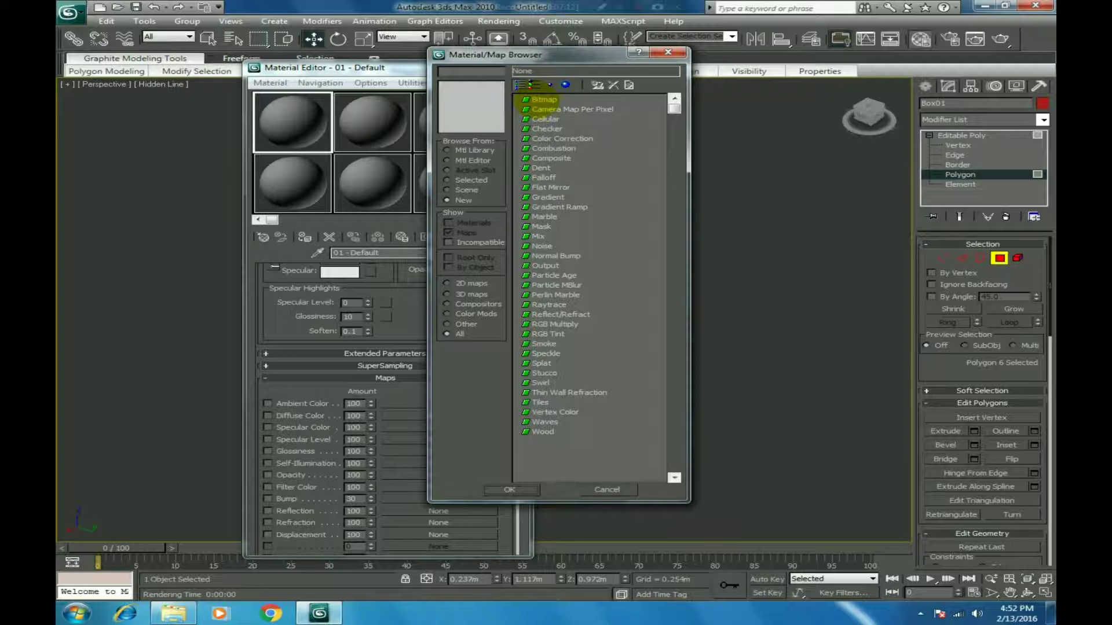
pyautogui.doubleClick(541, 100)
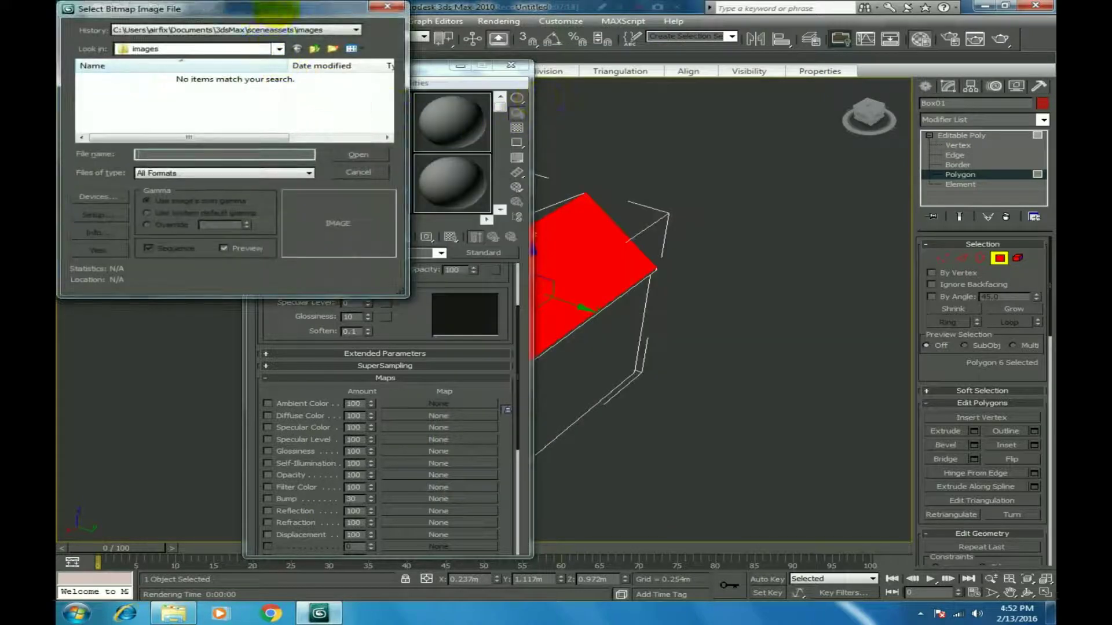
# Load the 1-alluring-roof-tiles image from the desktop's textures folder as the diffuse bitmap.
pyautogui.moveTo(277, 9); pyautogui.dragTo(595, 131)
pyautogui.click(550, 153)
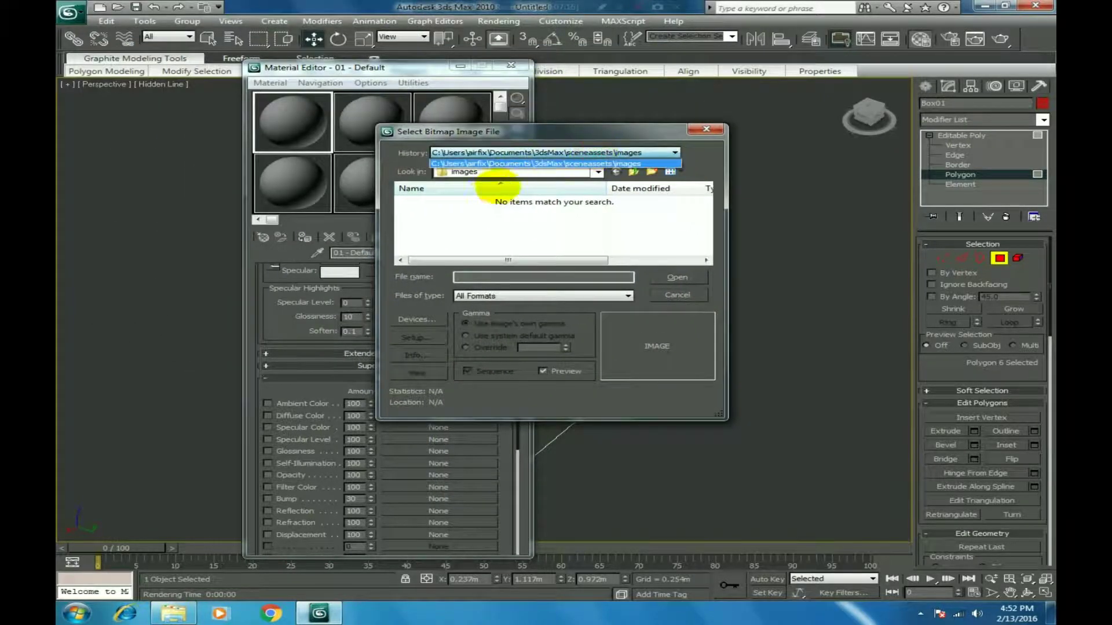
pyautogui.click(607, 152)
pyautogui.click(597, 172)
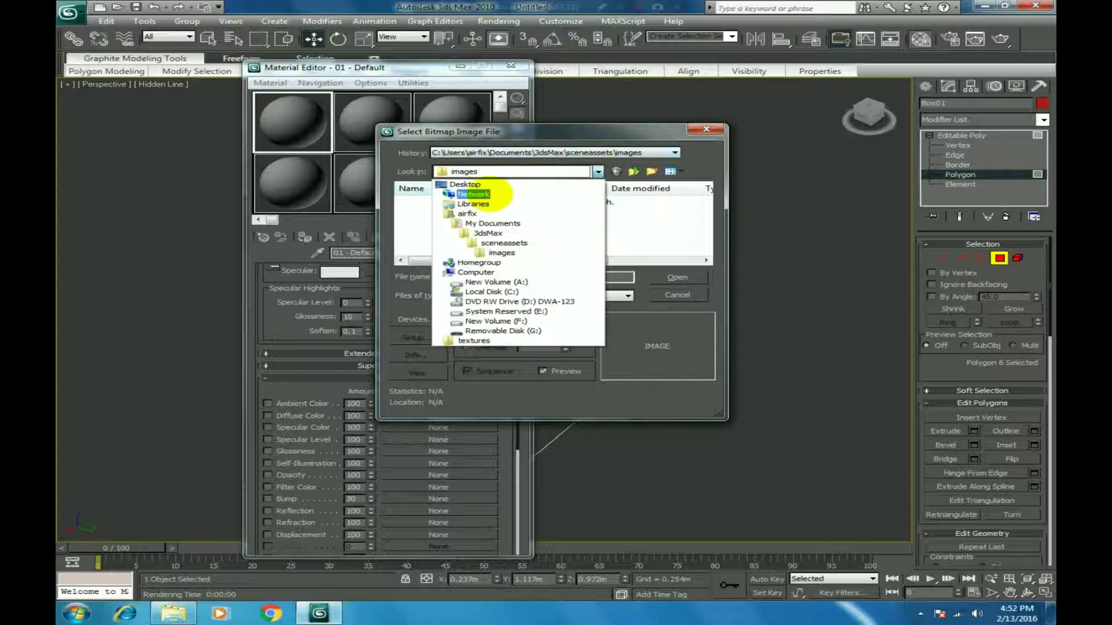
pyautogui.click(474, 184)
pyautogui.click(490, 240)
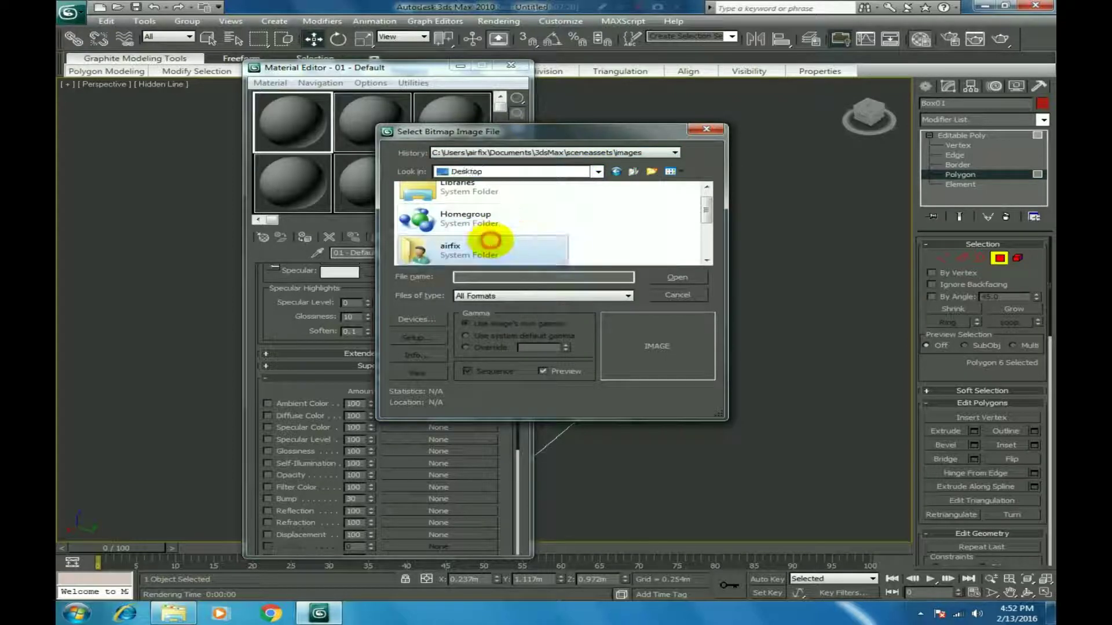
pyautogui.scroll(-1, 490, 240)
pyautogui.doubleClick(489, 243)
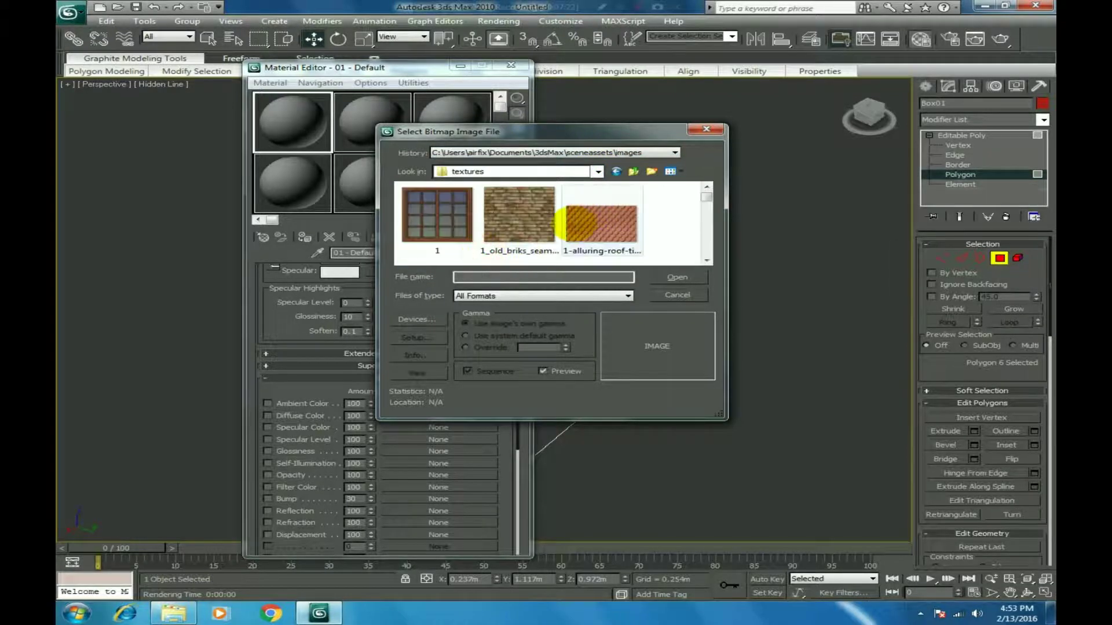
pyautogui.click(630, 263)
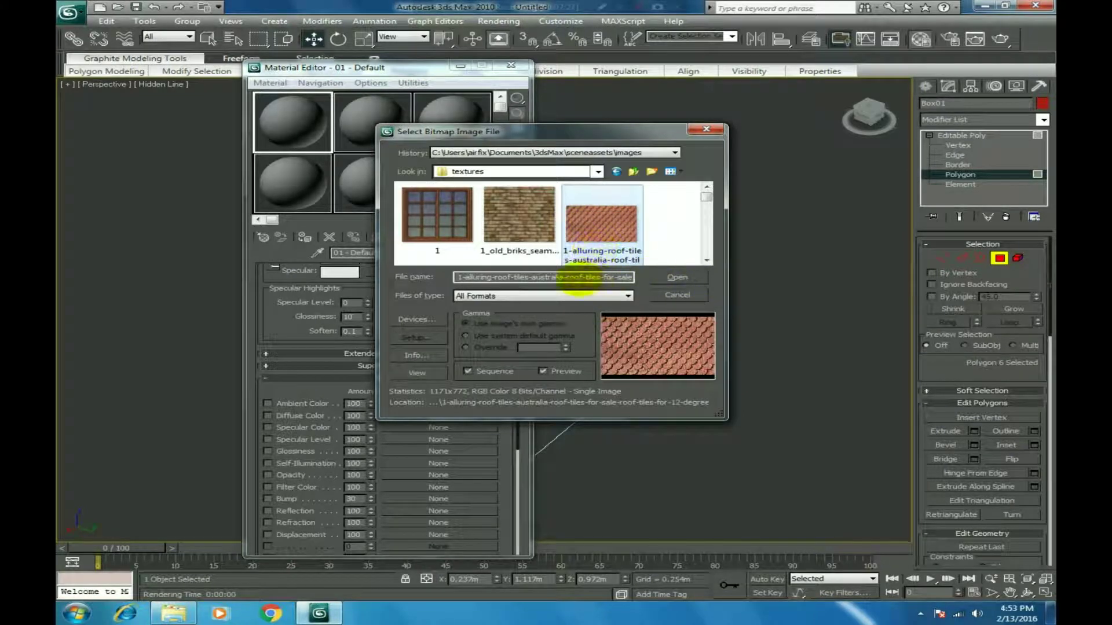
pyautogui.click(678, 277)
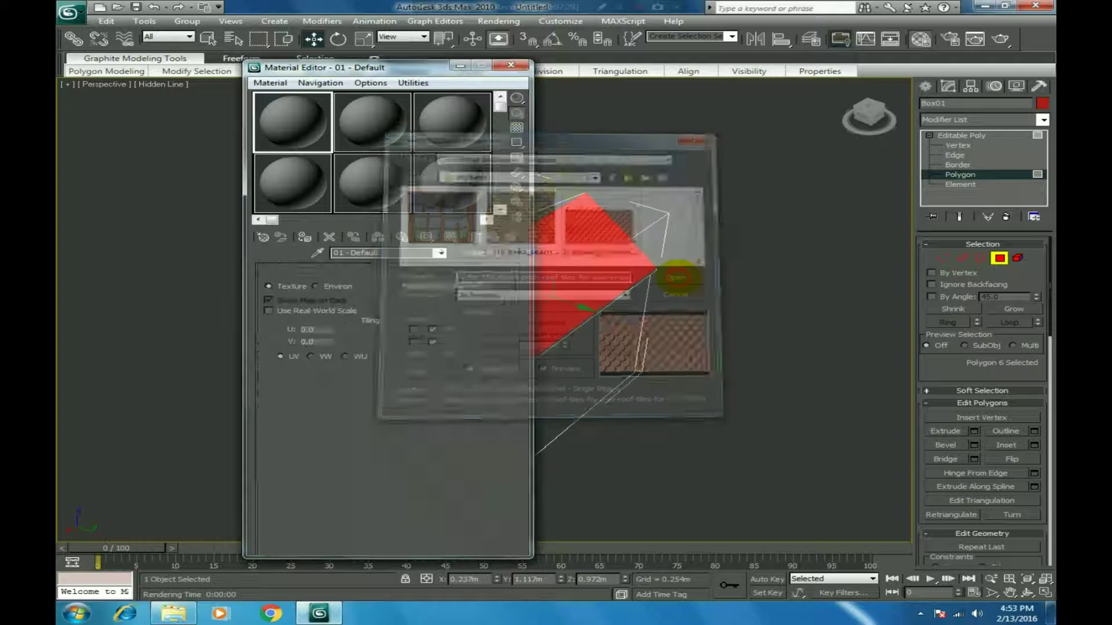
# Assign the roof tile material to the selected roof slope, show its map in the viewport and close the Material Editor.
pyautogui.moveTo(371, 67); pyautogui.dragTo(247, 88)
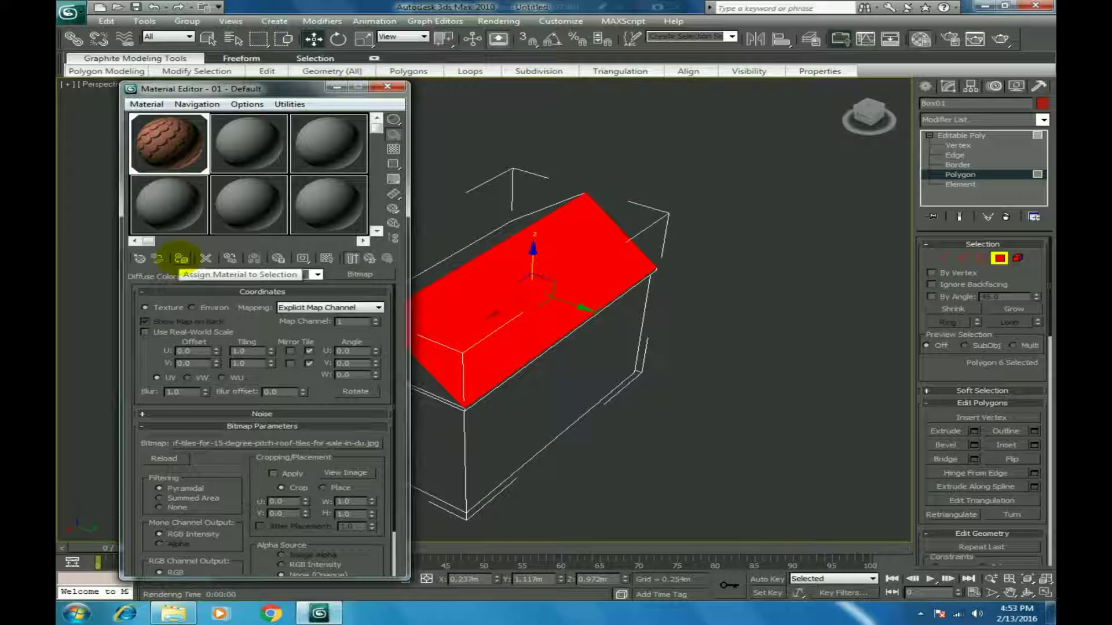
pyautogui.click(181, 259)
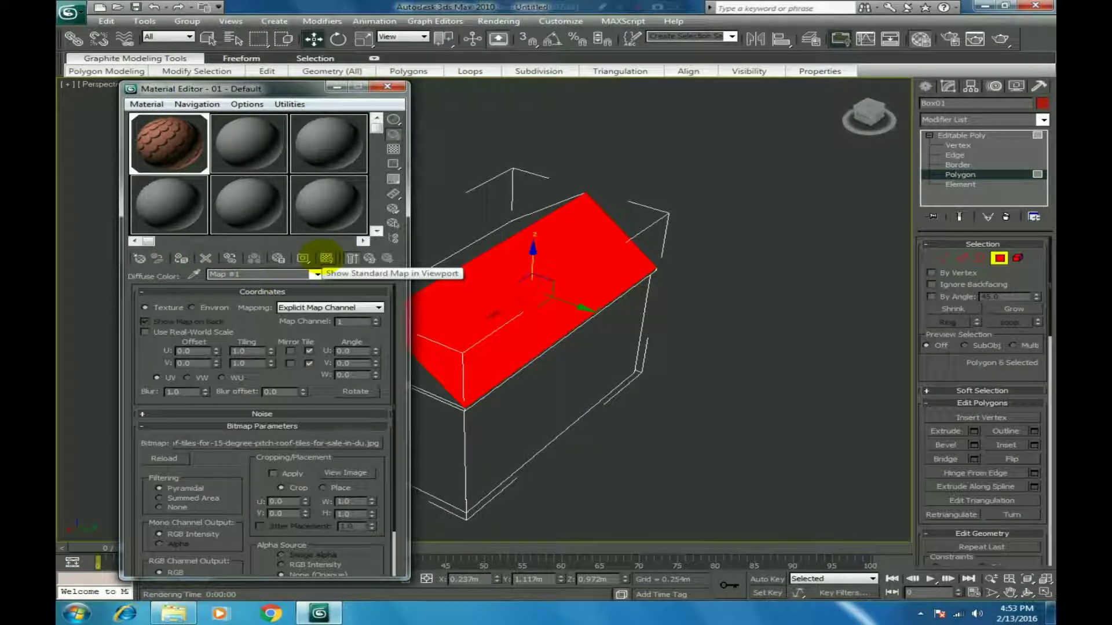
pyautogui.click(325, 256)
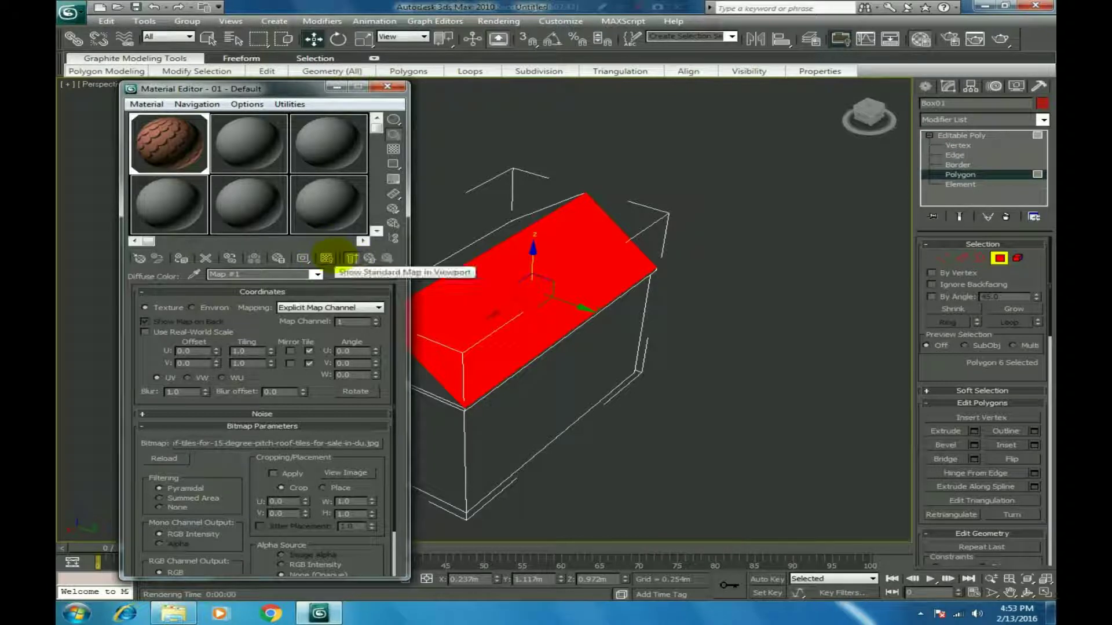
pyautogui.click(326, 258)
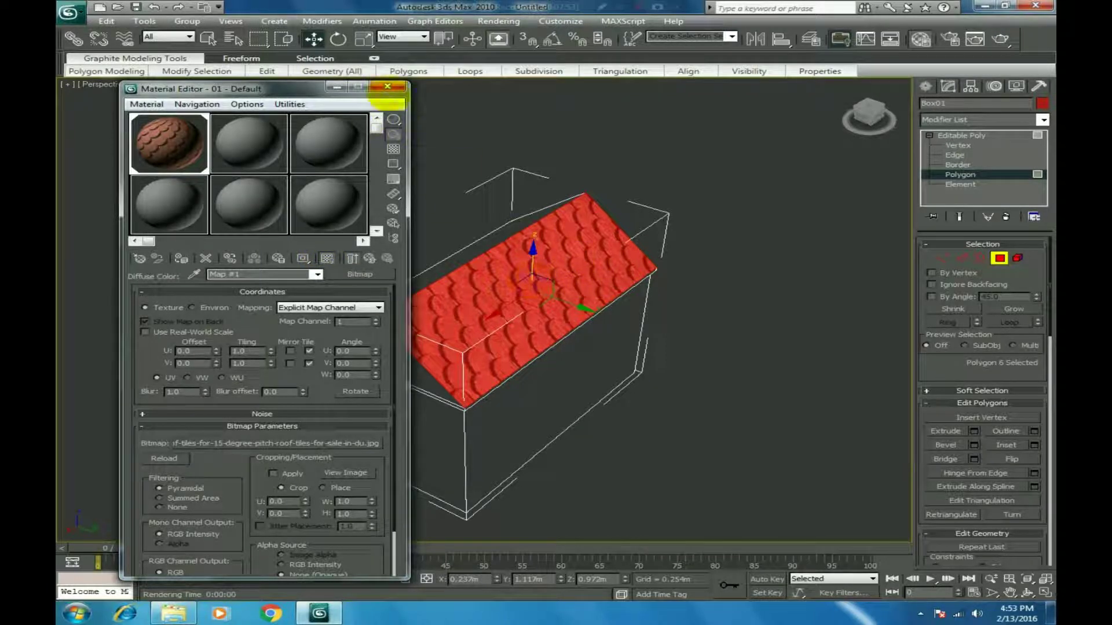
pyautogui.click(388, 86)
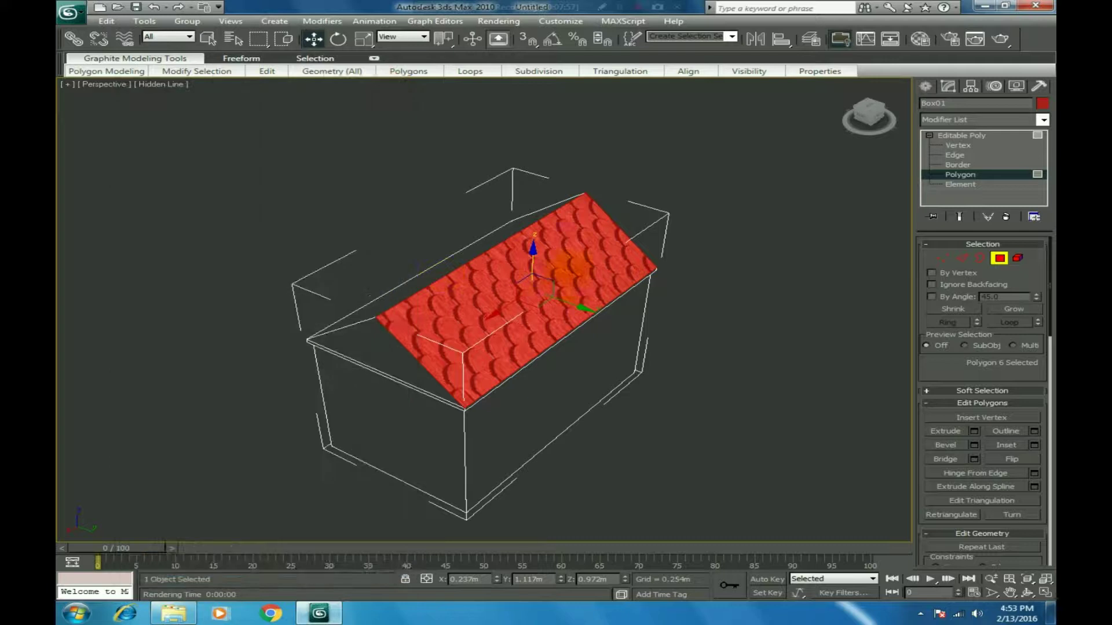
# Apply a UVW Map modifier to the selected roof slope.
pyautogui.moveTo(866, 115); pyautogui.dragTo(840, 112)
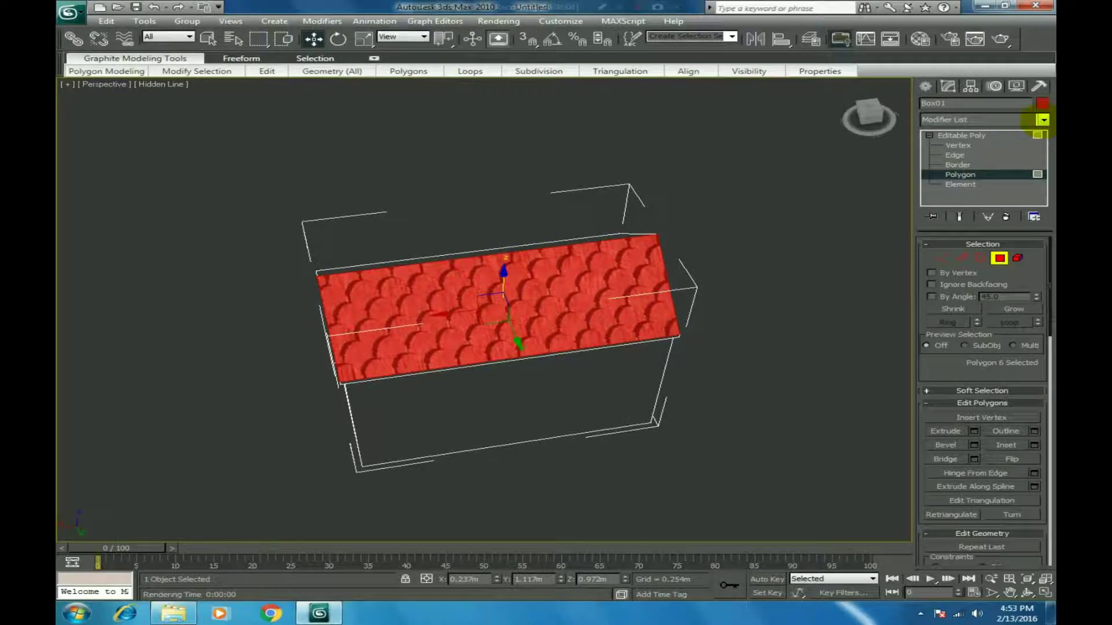
pyautogui.click(1043, 119)
pyautogui.scroll(-10, 965, 370)
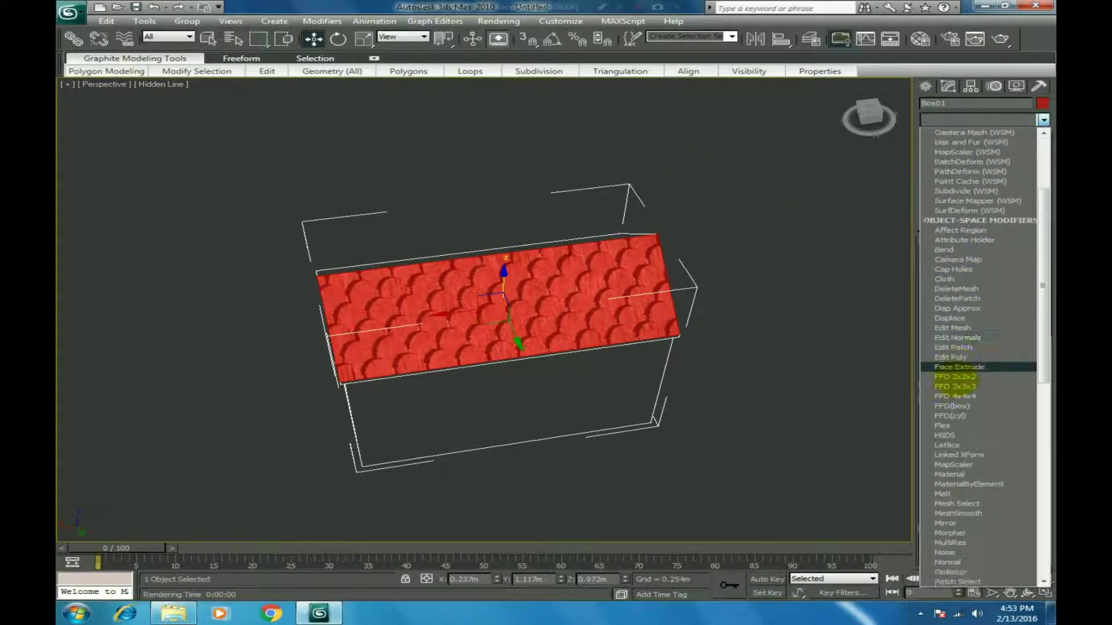
pyautogui.scroll(-12, 964, 397)
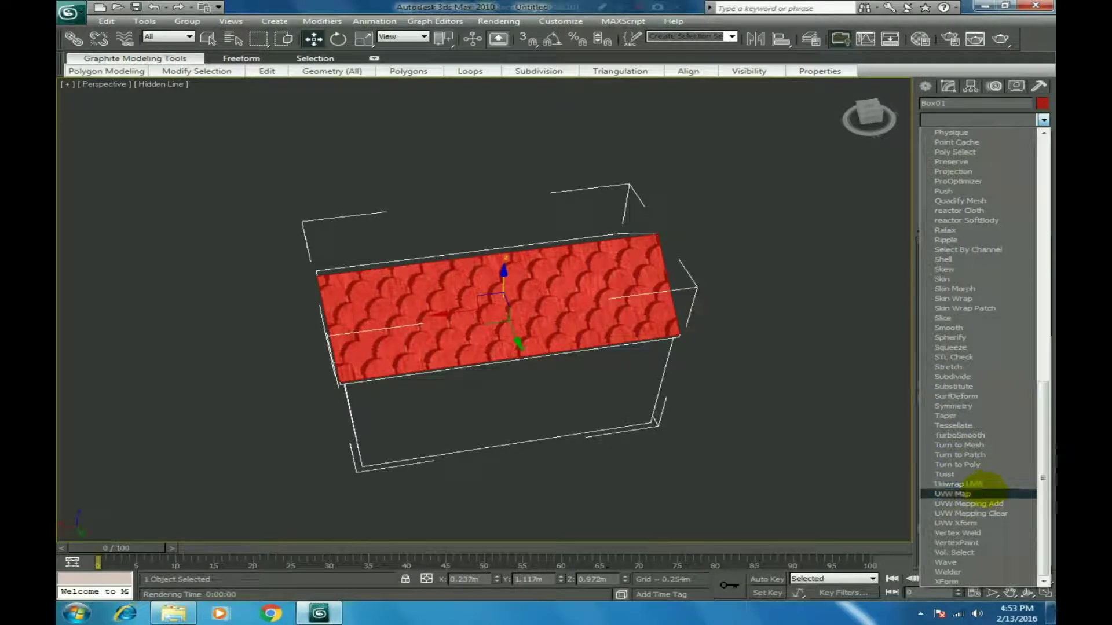
pyautogui.click(973, 493)
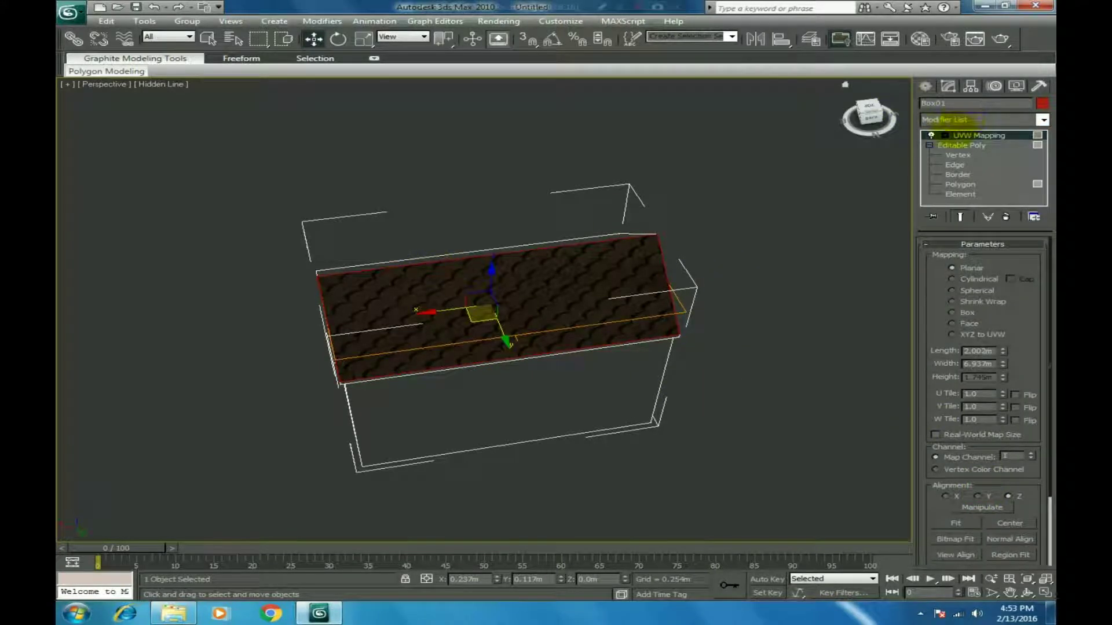
# Set the roof slope's UVW mapping to Box and scale its gizmo uniformly down to less than half size for smaller tiles.
pyautogui.click(943, 135)
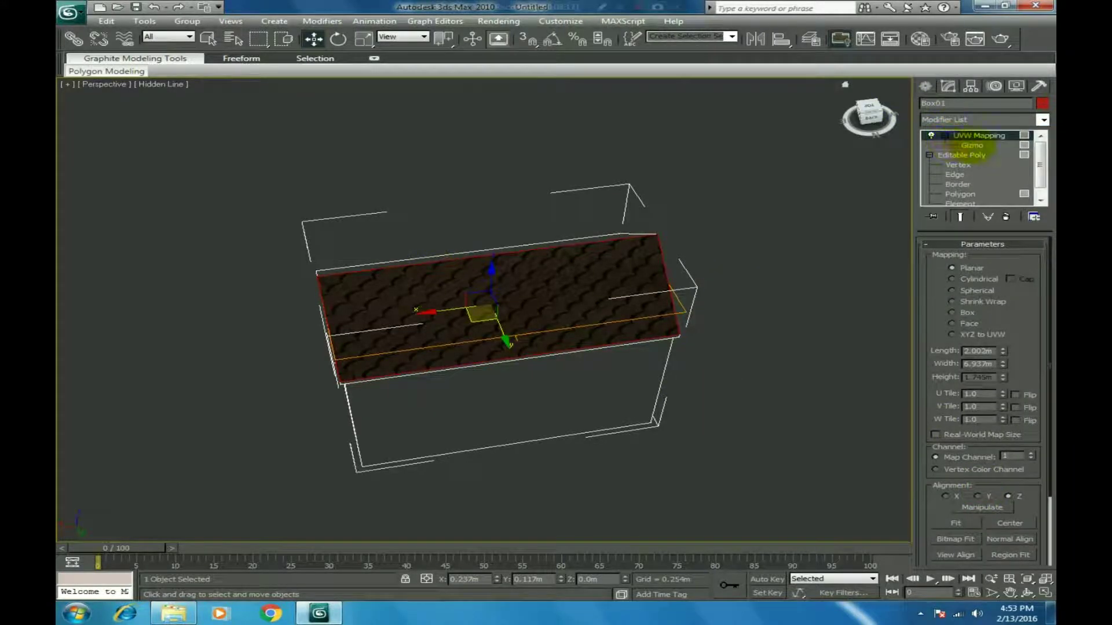
pyautogui.click(978, 145)
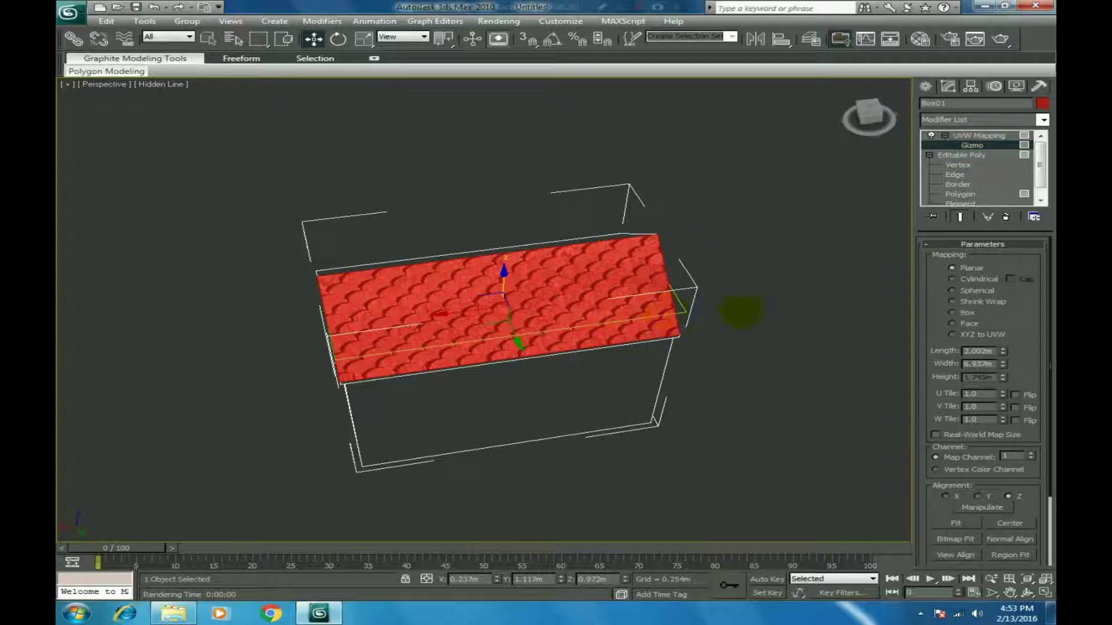
pyautogui.click(951, 312)
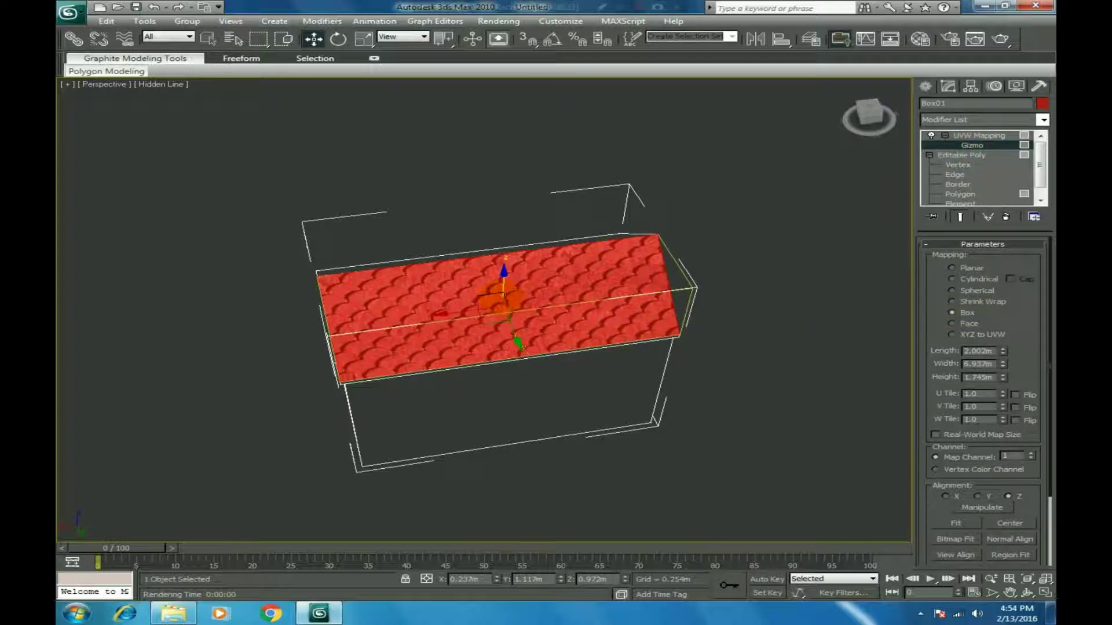
pyautogui.press('r')
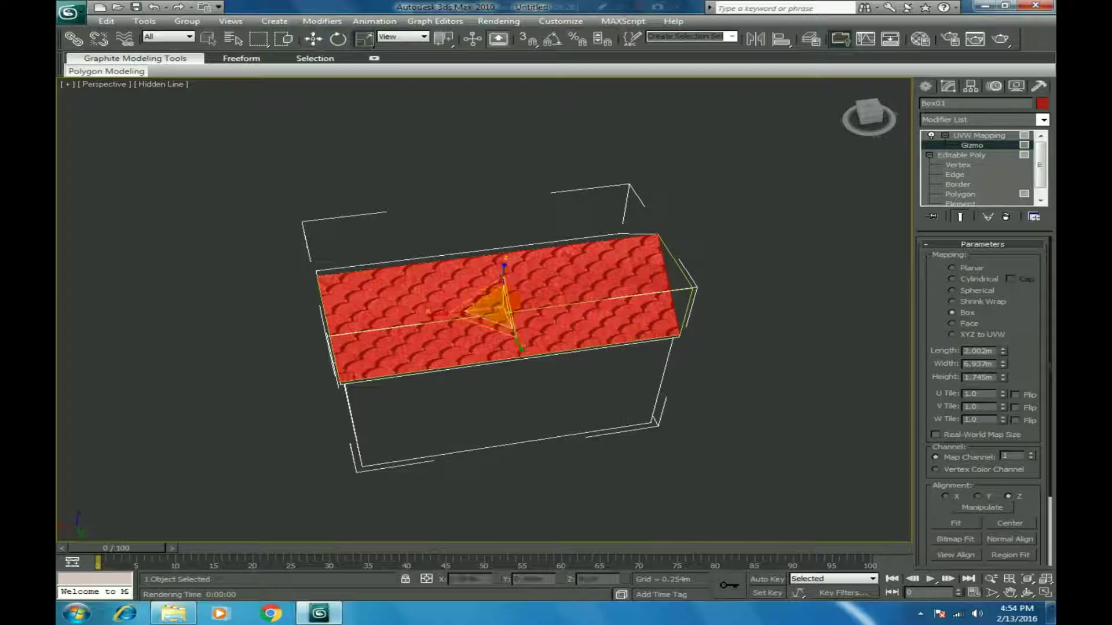
pyautogui.moveTo(496, 305); pyautogui.dragTo(490, 387)
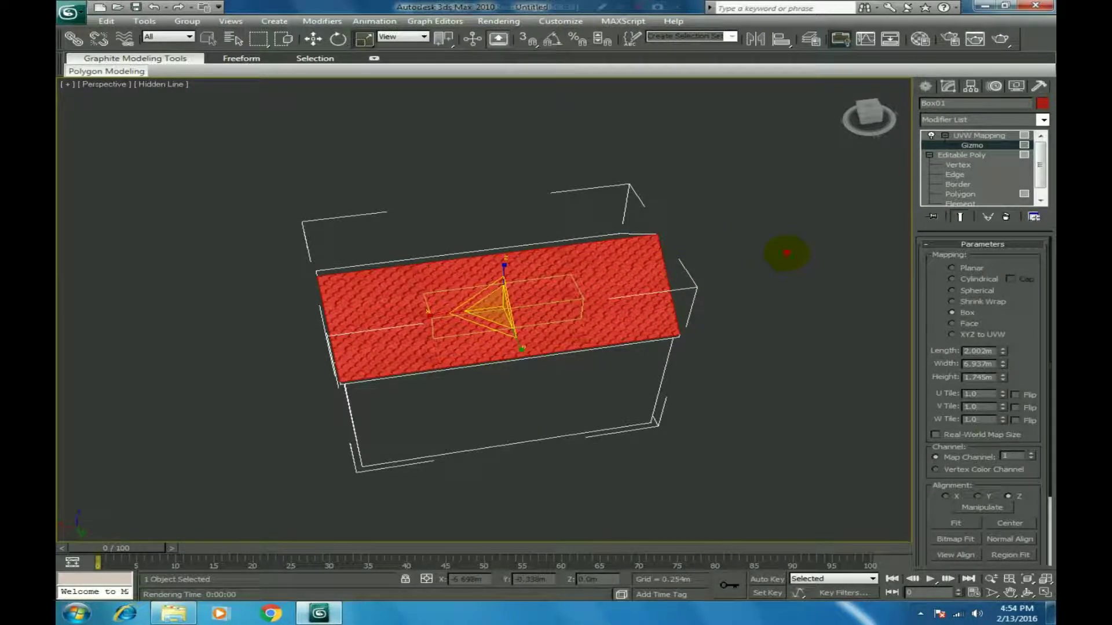
# Leave the mapping gizmo and select the opposite roof slope at the Editable Poly's polygon level.
pyautogui.click(869, 112)
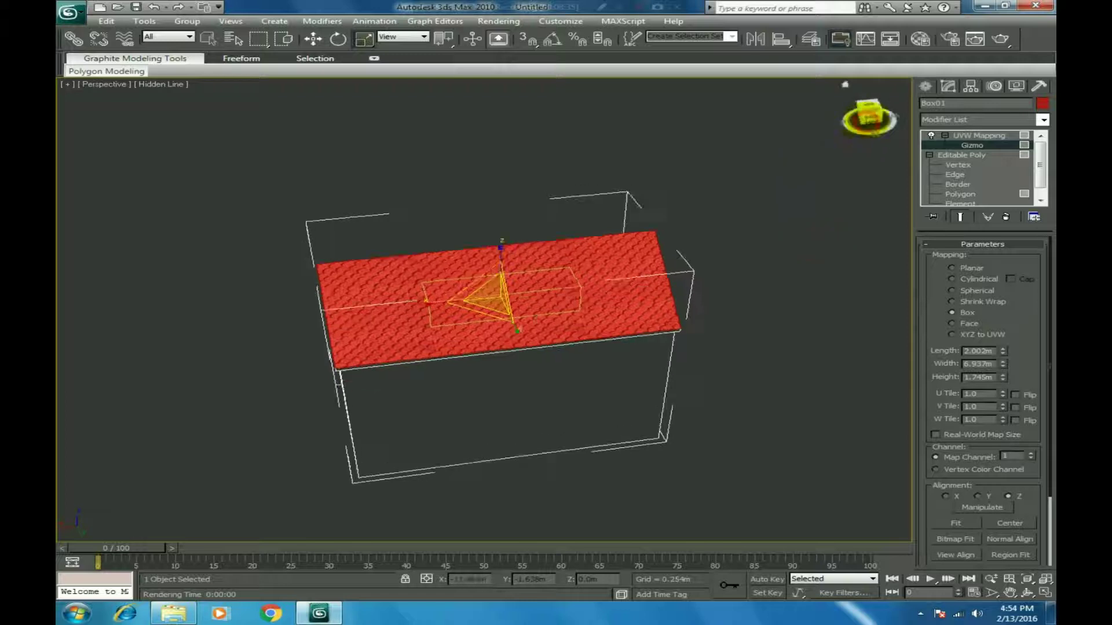
pyautogui.click(868, 109)
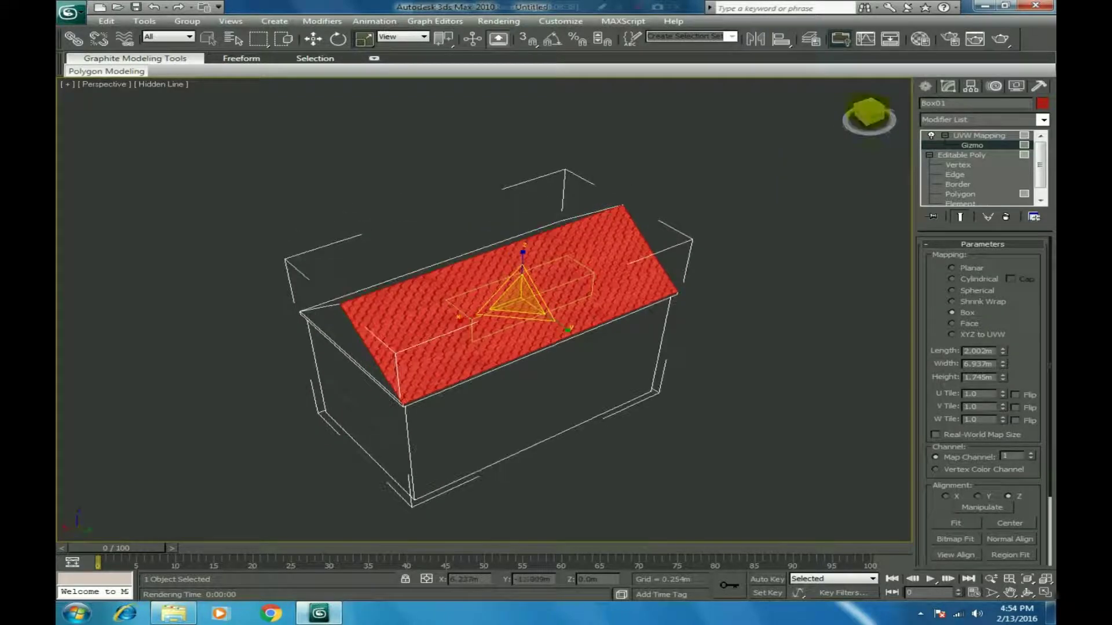
pyautogui.moveTo(868, 113); pyautogui.dragTo(787, 189)
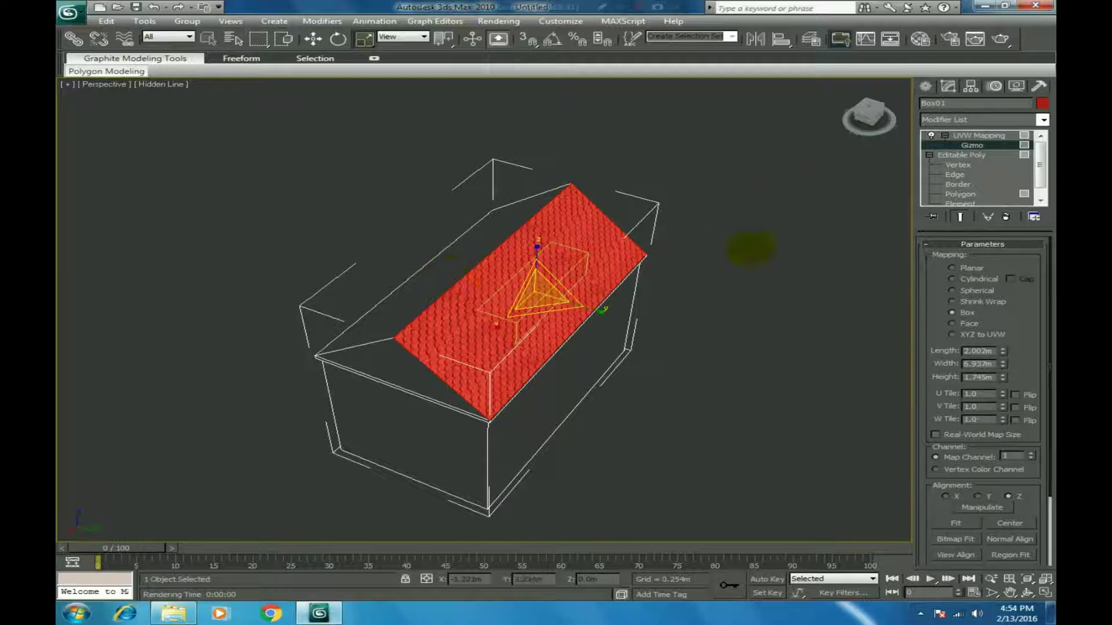
pyautogui.click(954, 140)
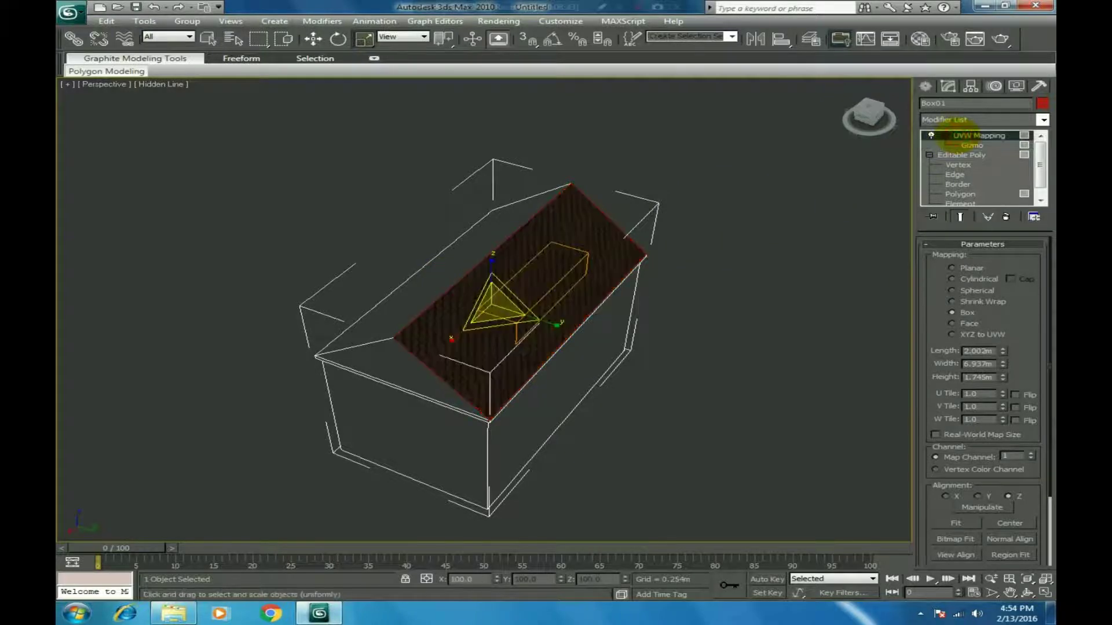
pyautogui.click(777, 252)
pyautogui.click(428, 277)
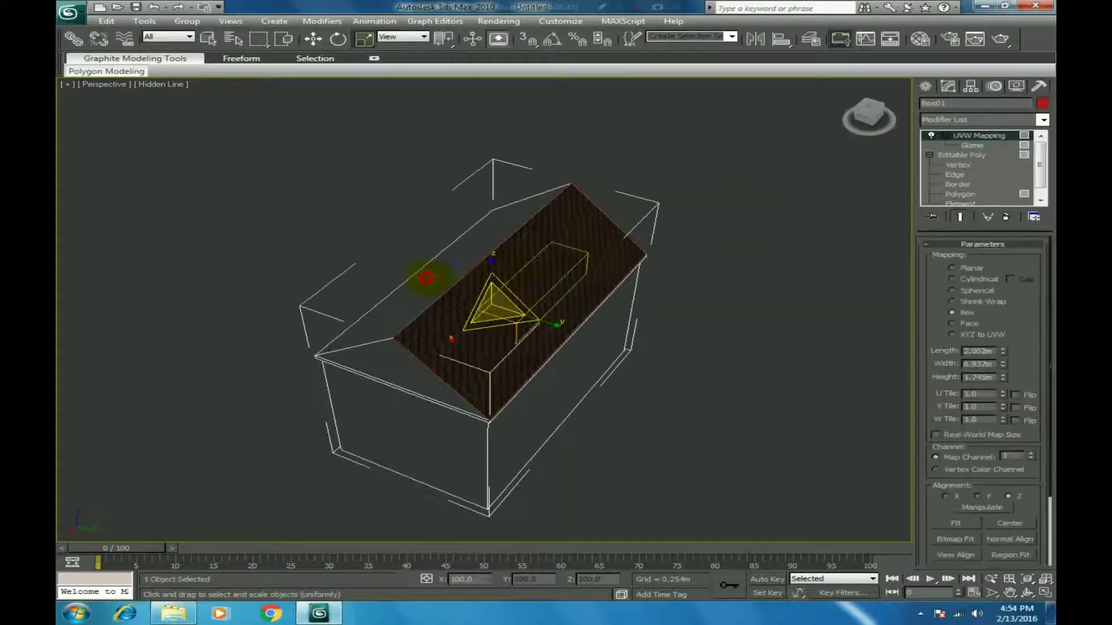
pyautogui.click(959, 194)
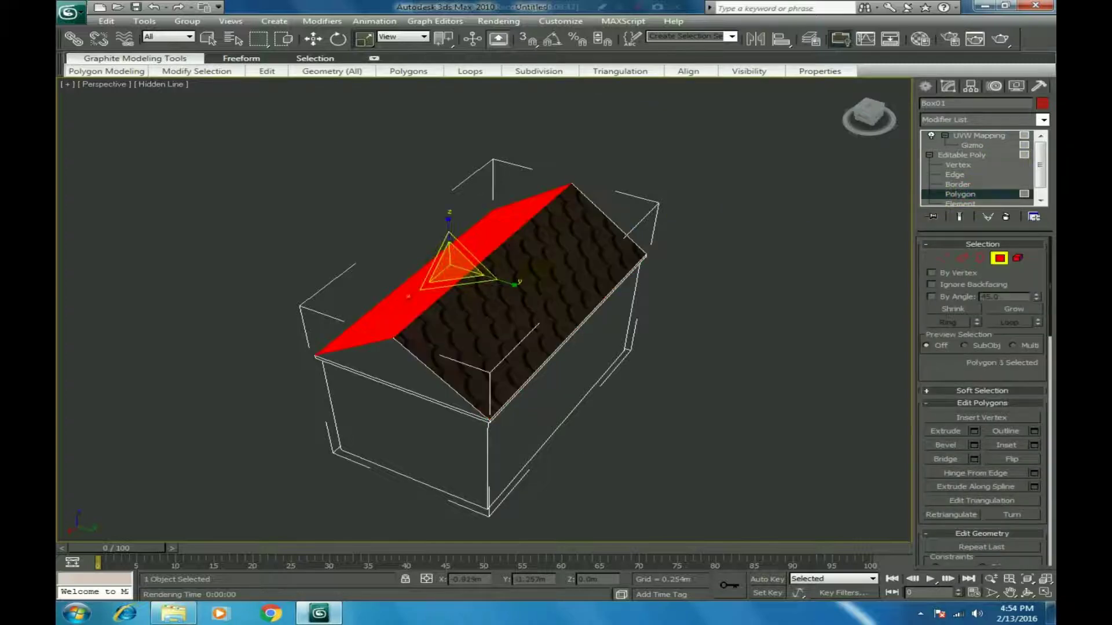
# Assign the roof tile material to the selected opposite roof slope, clear the polygon selection and close the Material Editor.
pyautogui.moveTo(869, 116); pyautogui.dragTo(814, 129)
pyautogui.press('m')
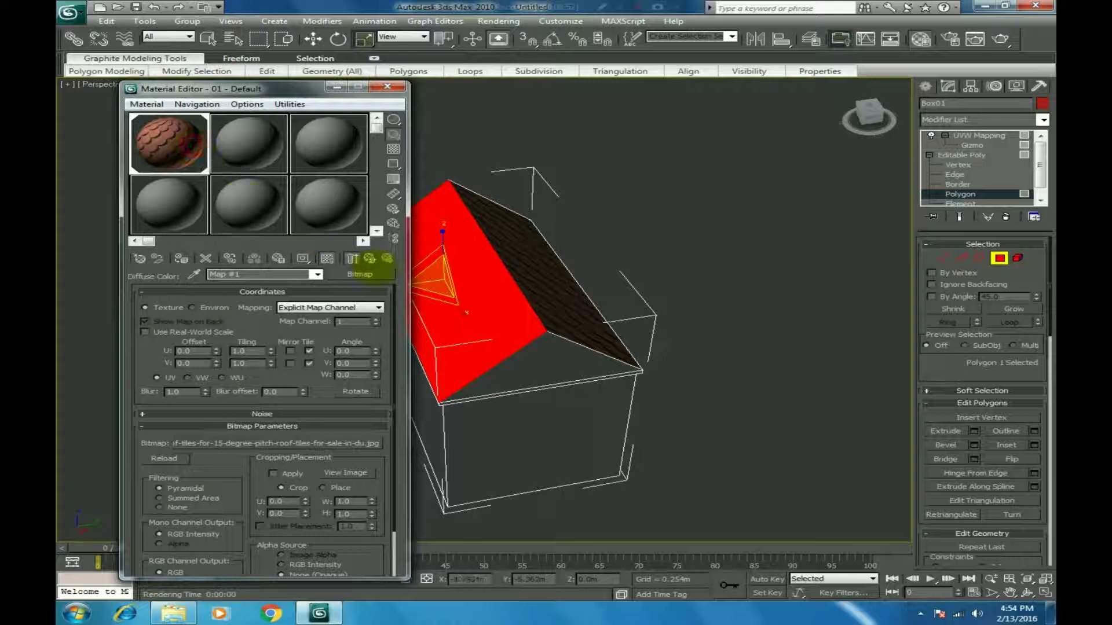
pyautogui.click(327, 259)
pyautogui.click(770, 238)
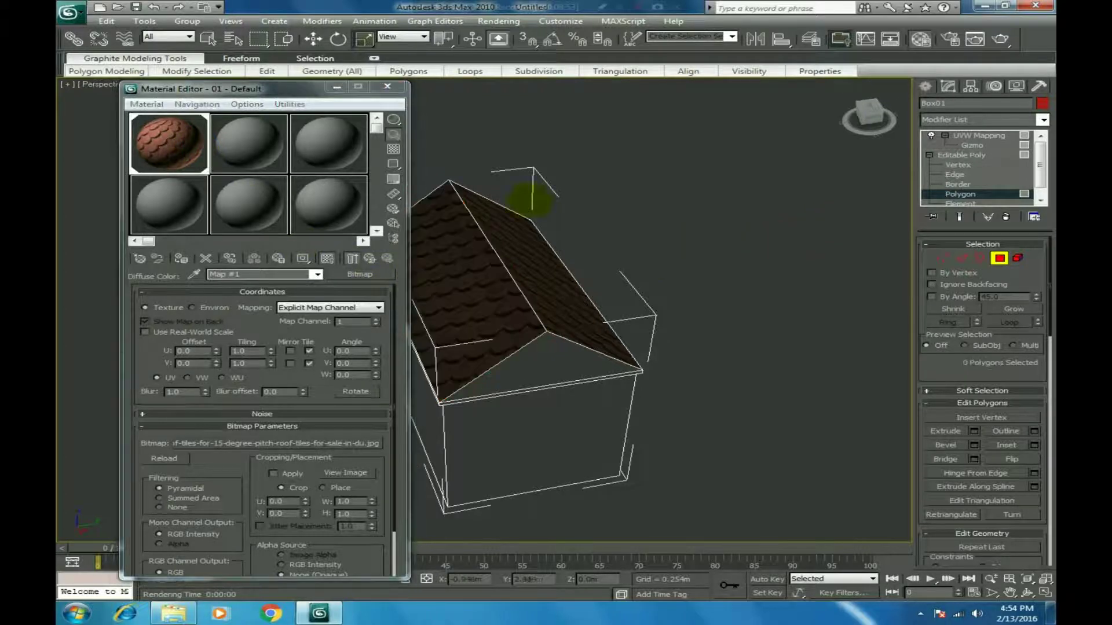
pyautogui.click(387, 86)
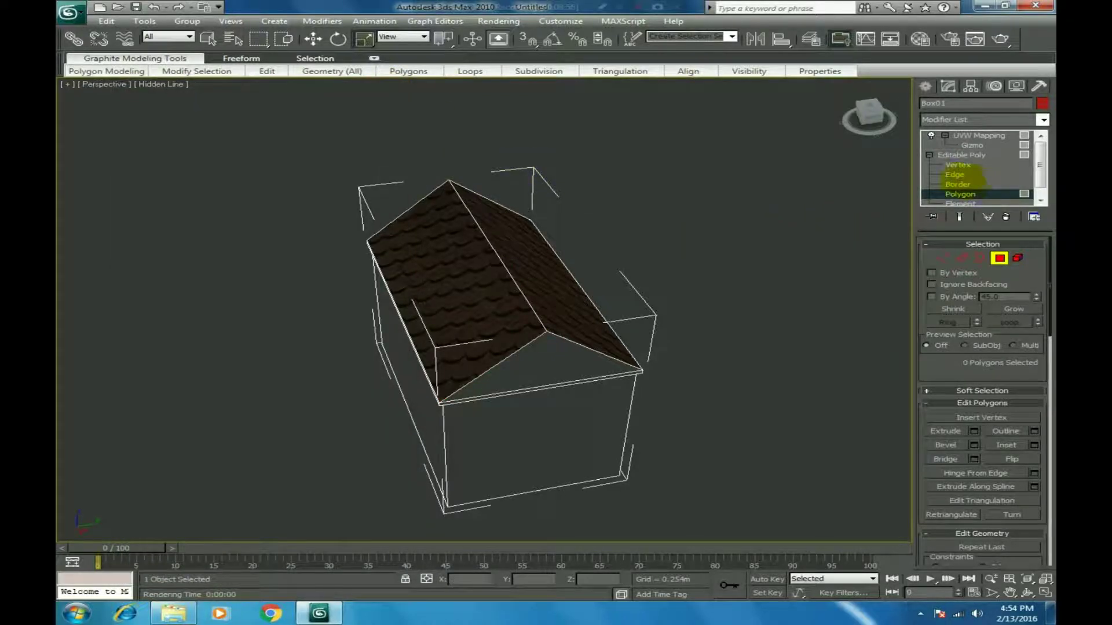
# Try to scale the UVW Mapping gizmo down slightly with no roof polygons selected, and undo it.
pyautogui.click(978, 136)
pyautogui.click(972, 145)
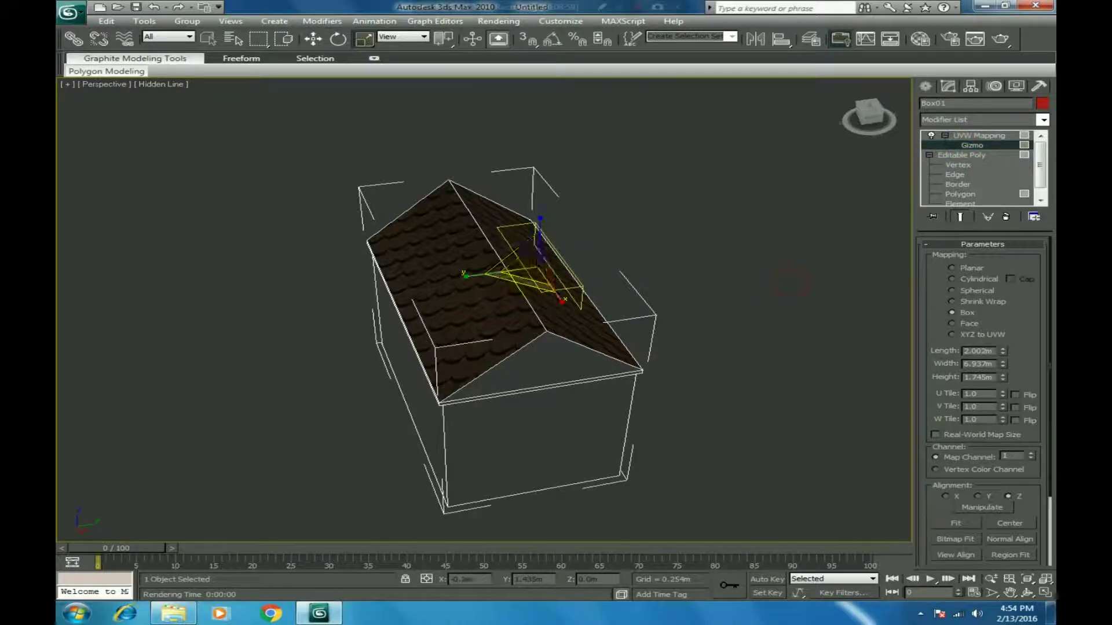
pyautogui.moveTo(533, 266); pyautogui.dragTo(534, 281)
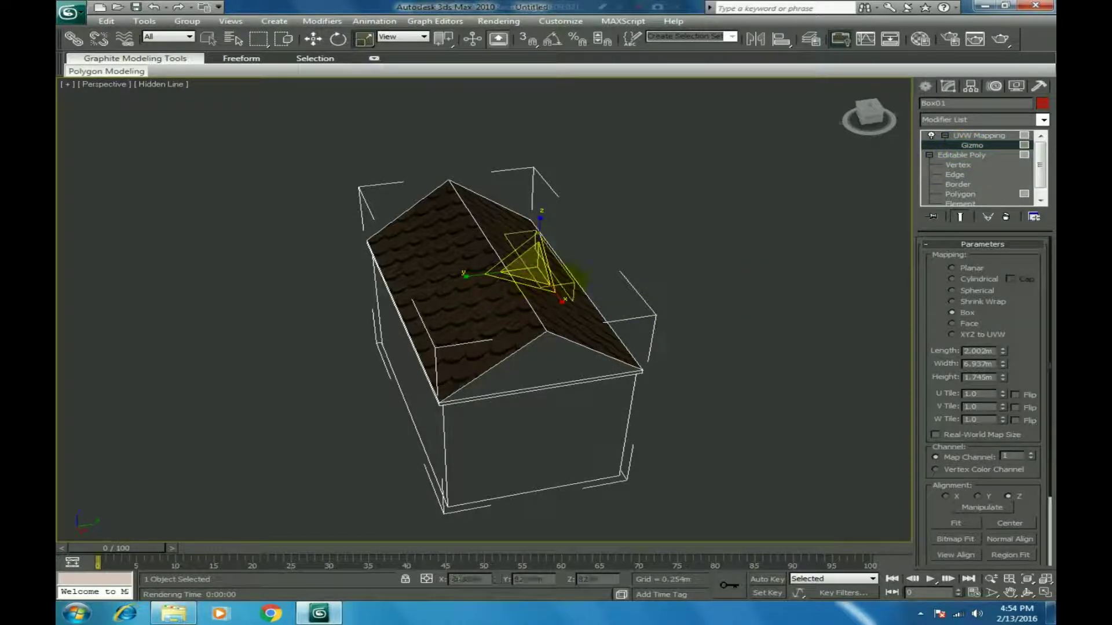
pyautogui.hotkey('ctrl', 'z')
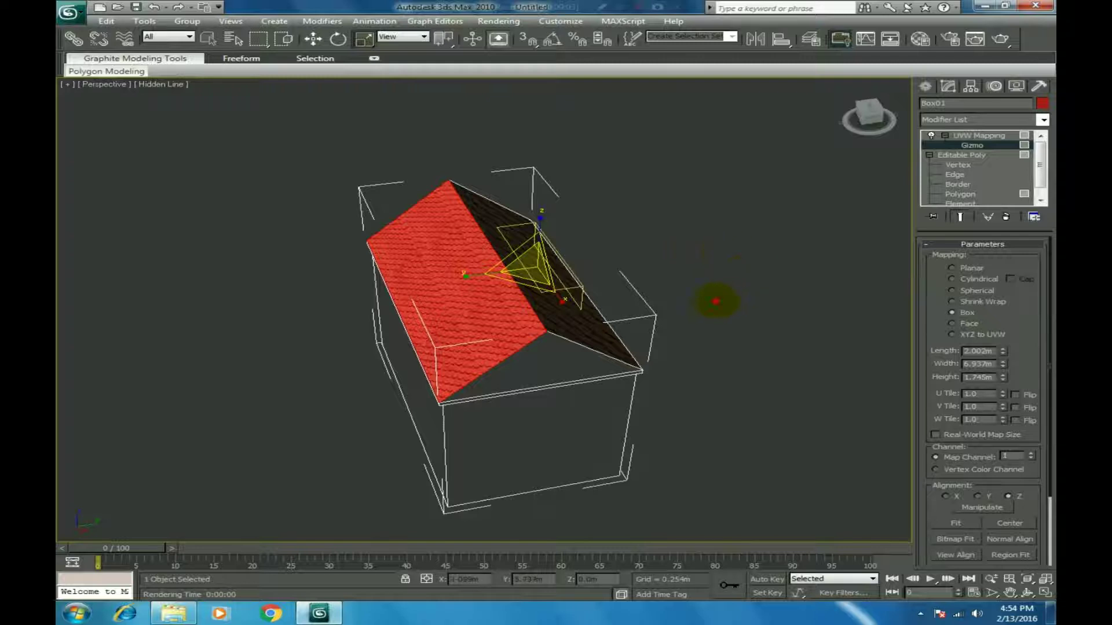
# Select both roof slopes at the Editable Poly's polygon level and return to the UVW Mapping gizmo.
pyautogui.click(960, 194)
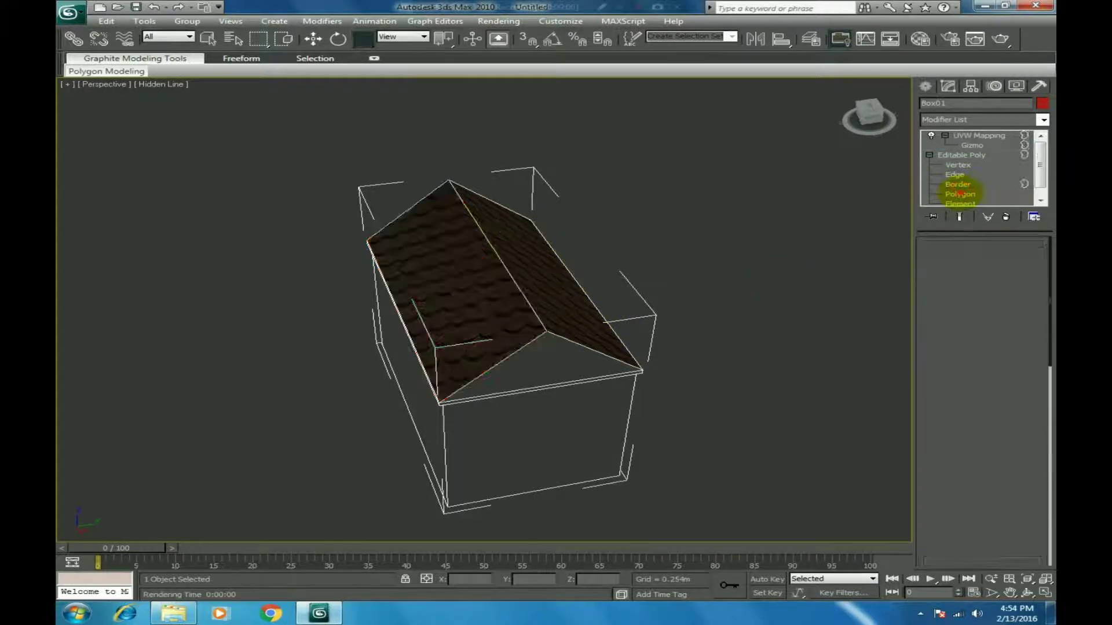
pyautogui.click(546, 299)
pyautogui.keyDown('ctrl'); pyautogui.click(494, 305); pyautogui.keyUp('ctrl')
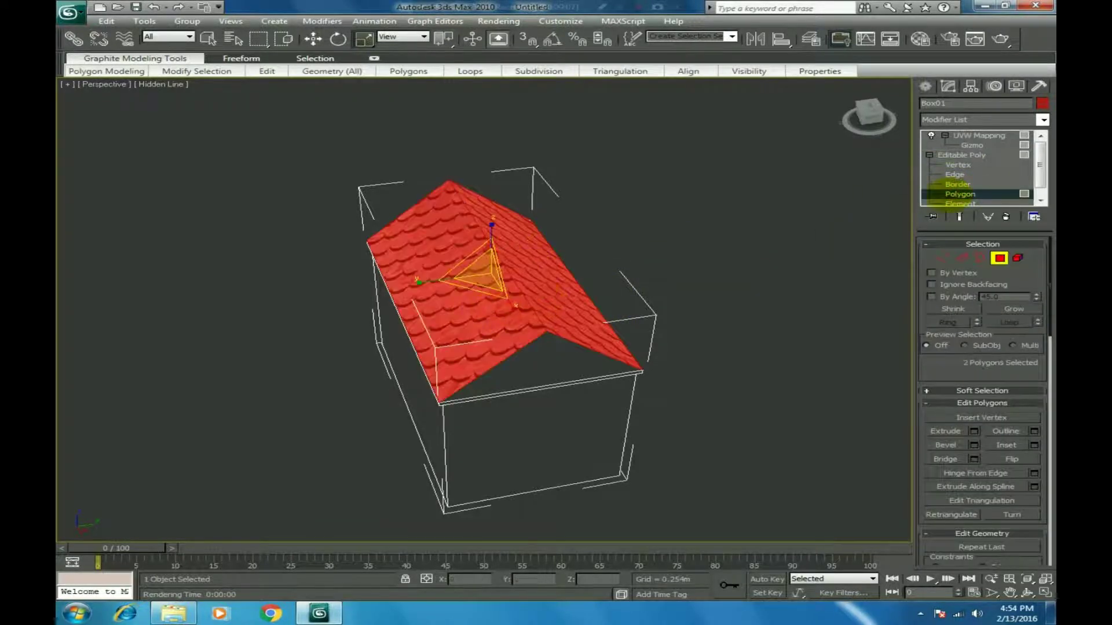
pyautogui.click(969, 145)
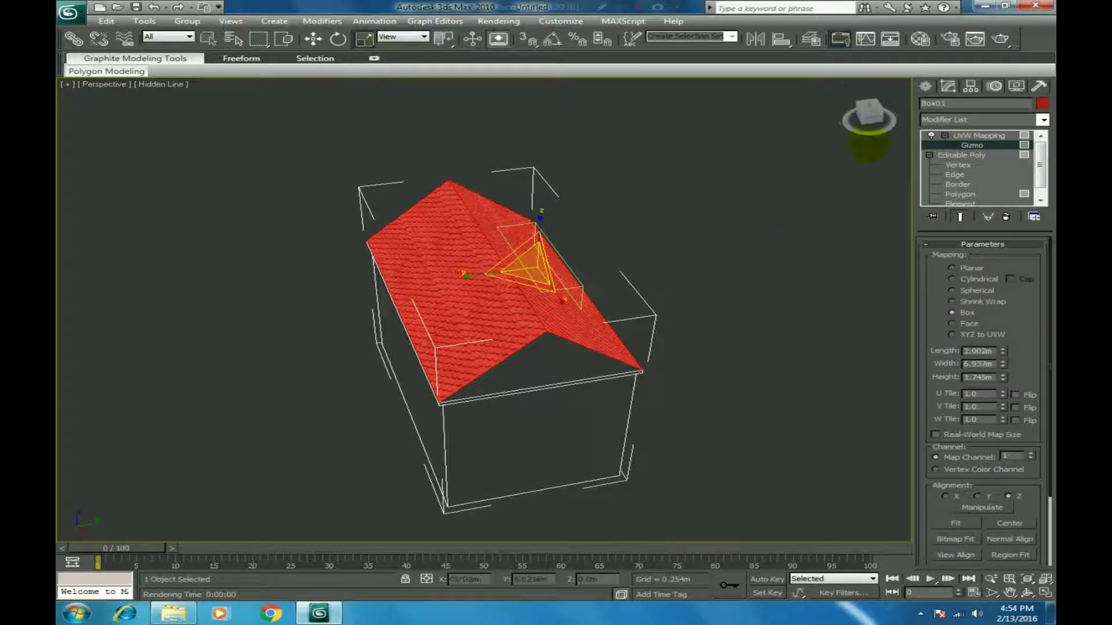
pyautogui.moveTo(868, 117)
pyautogui.mouseDown()
pyautogui.moveTo(920, 93)
pyautogui.moveTo(924, 112)
pyautogui.moveTo(948, 96)
pyautogui.moveTo(968, 119)
pyautogui.moveTo(868, 116)
pyautogui.mouseUp()
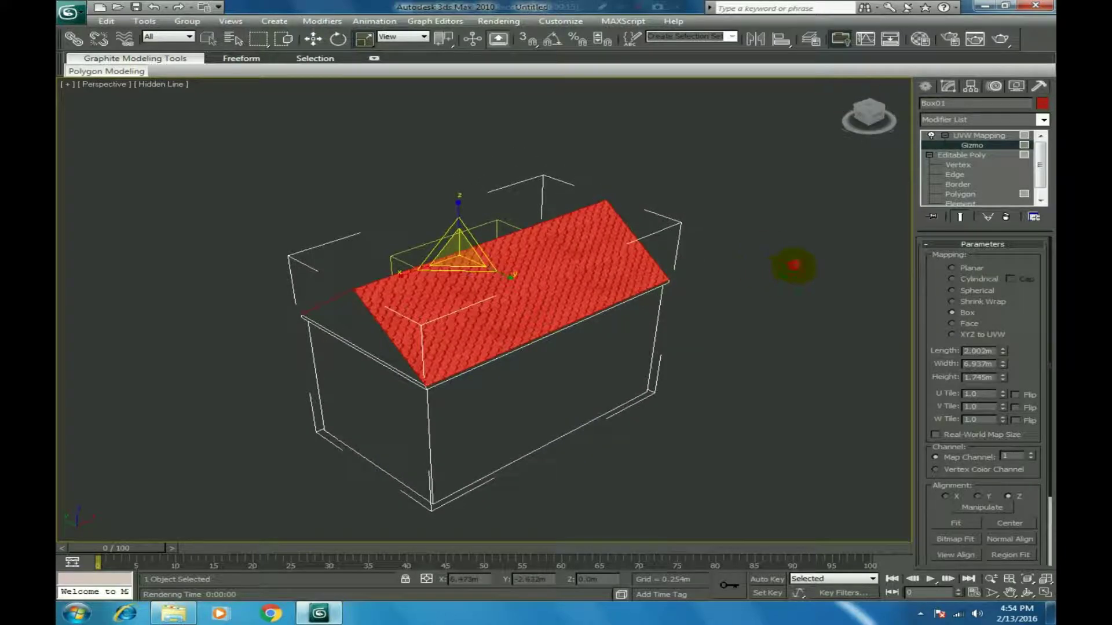
# Switch the perspective viewport's shading to Smooth + Highlights and activate the Move tool.
pyautogui.click(162, 84)
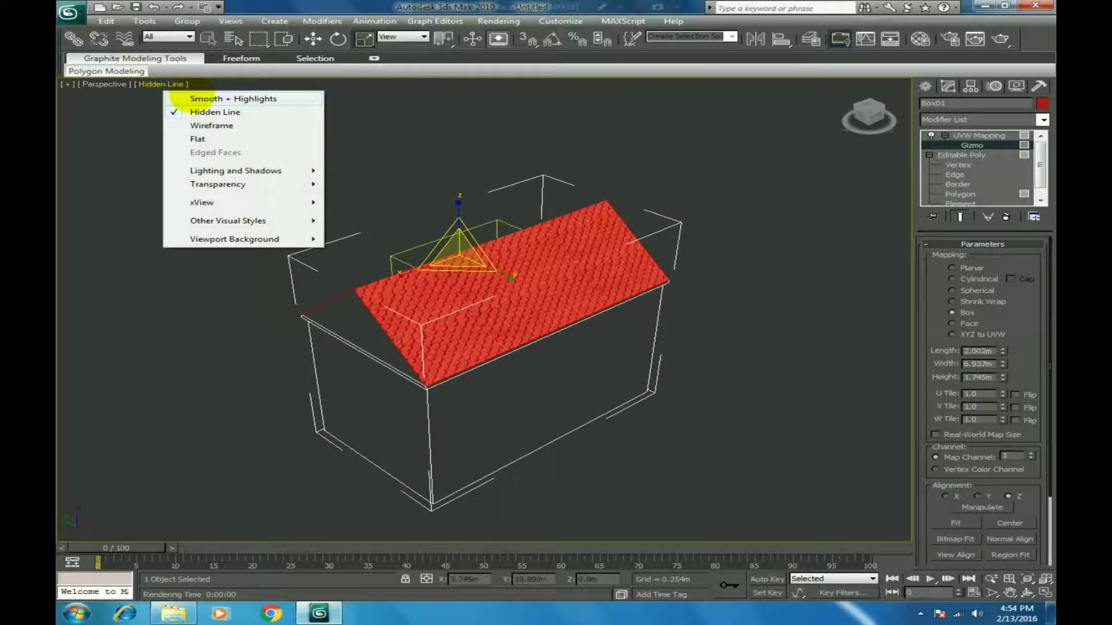
pyautogui.click(171, 96)
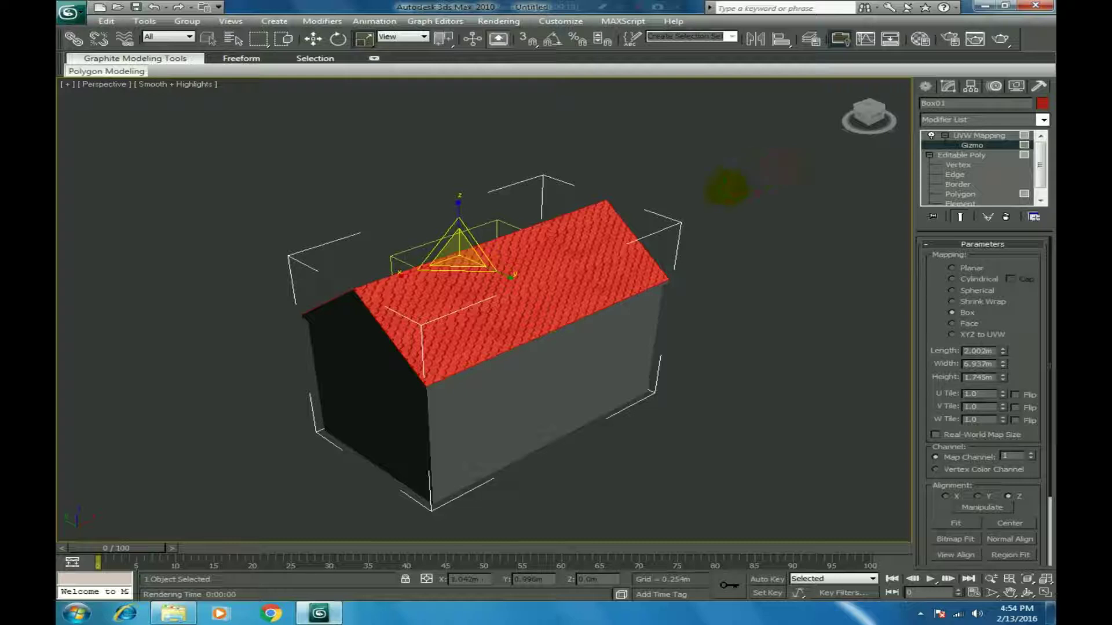
pyautogui.press('w')
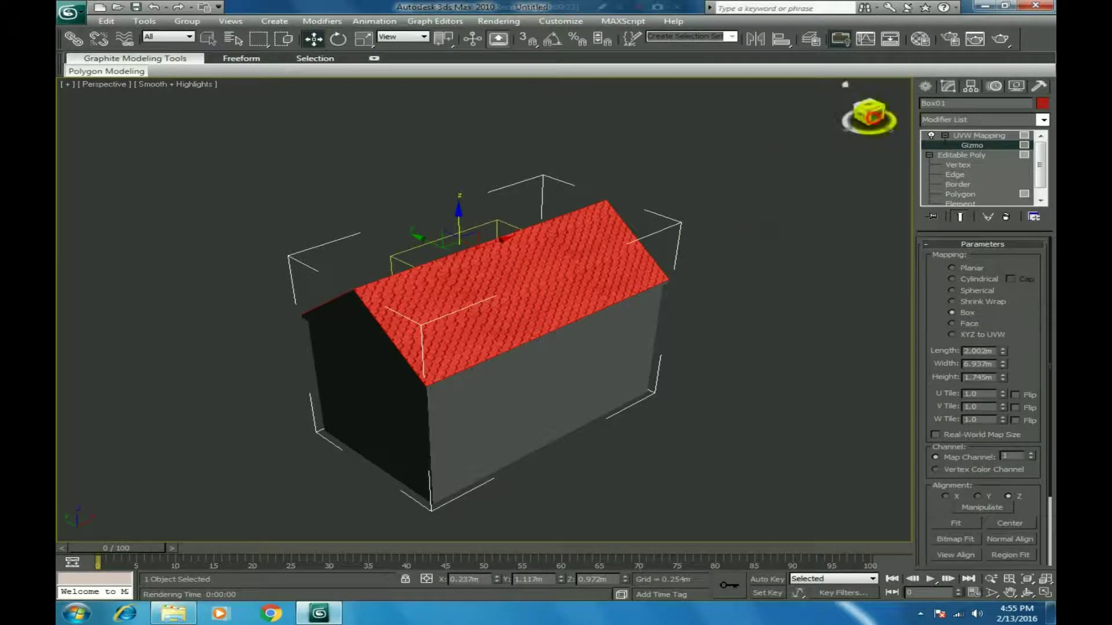
pyautogui.moveTo(875, 117); pyautogui.dragTo(894, 104)
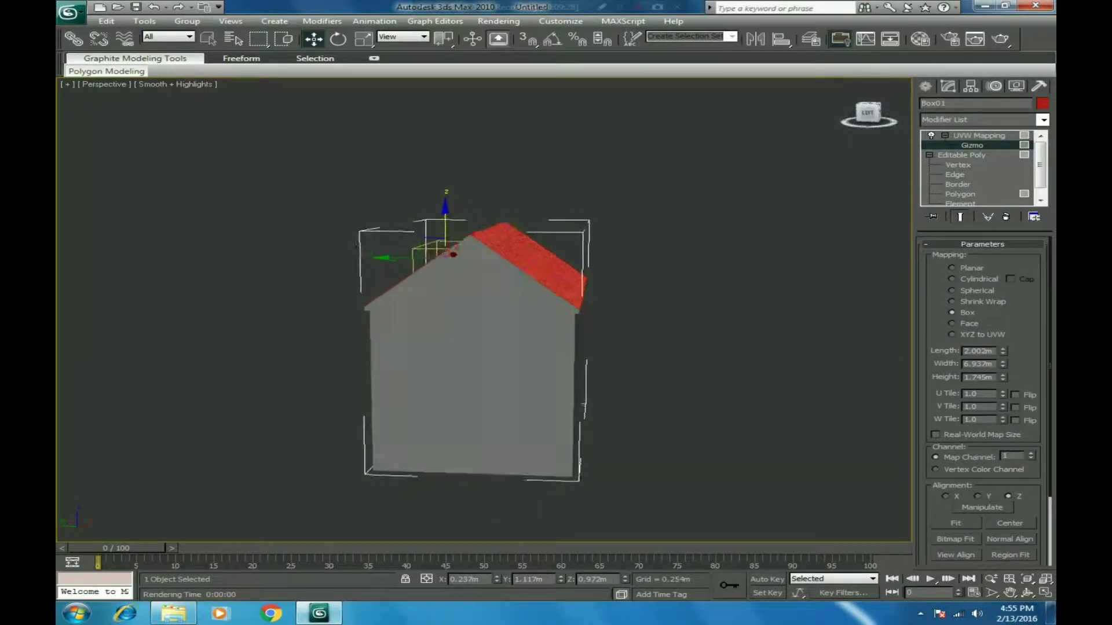
# Select the four thin eave polygons running around the house beneath the roof at the Editable Poly's polygon level.
pyautogui.click(960, 194)
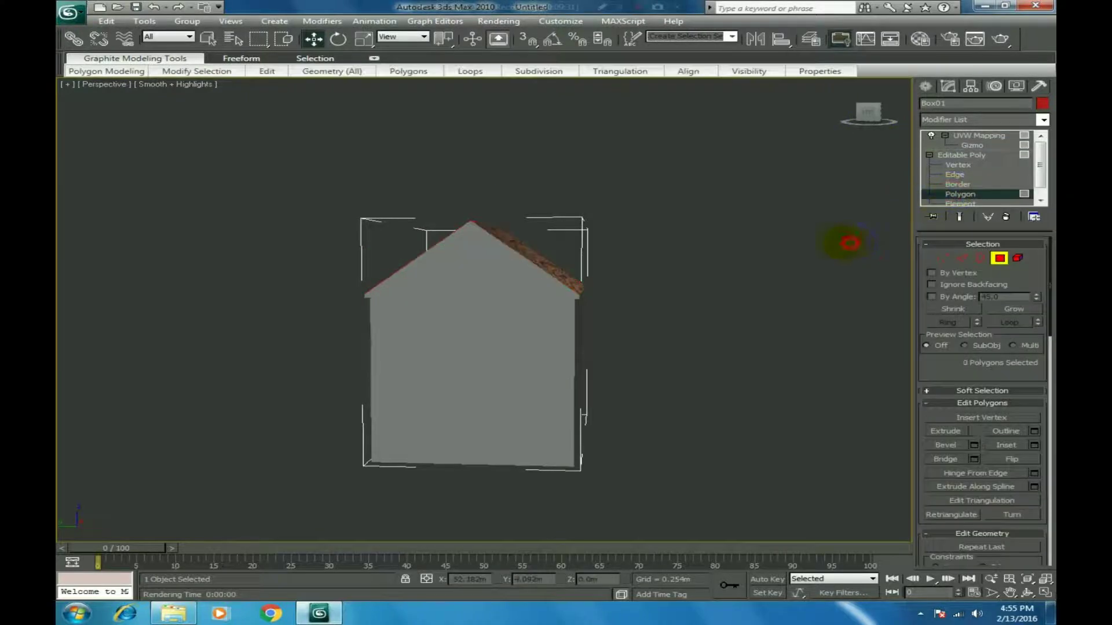
pyautogui.moveTo(864, 112); pyautogui.dragTo(881, 115)
pyautogui.click(451, 302)
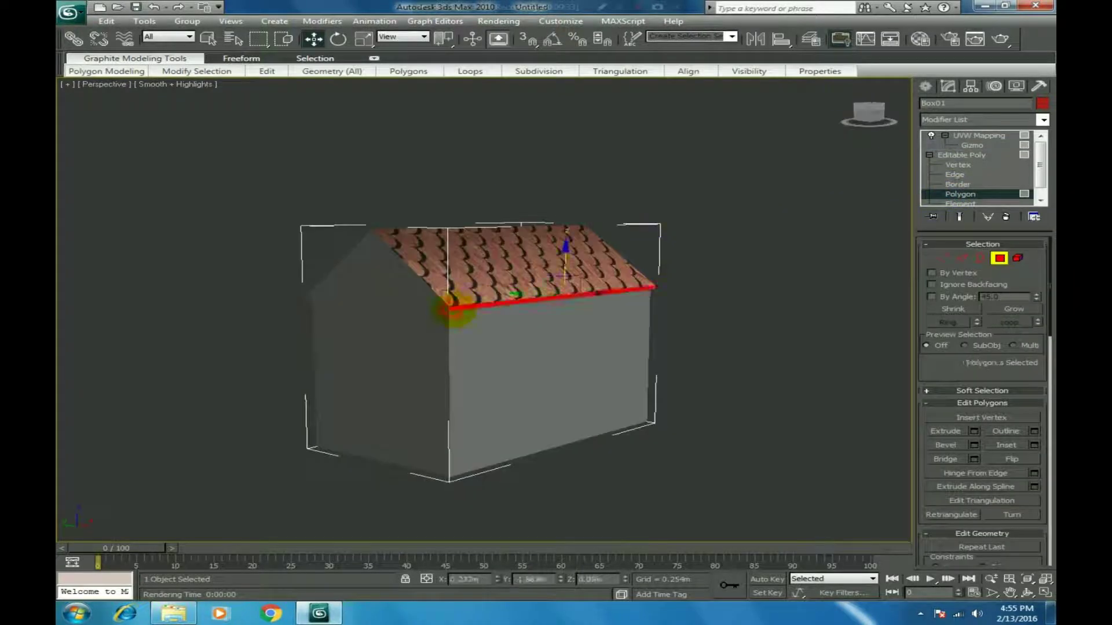
pyautogui.keyDown('ctrl'); pyautogui.click(427, 307); pyautogui.keyUp('ctrl')
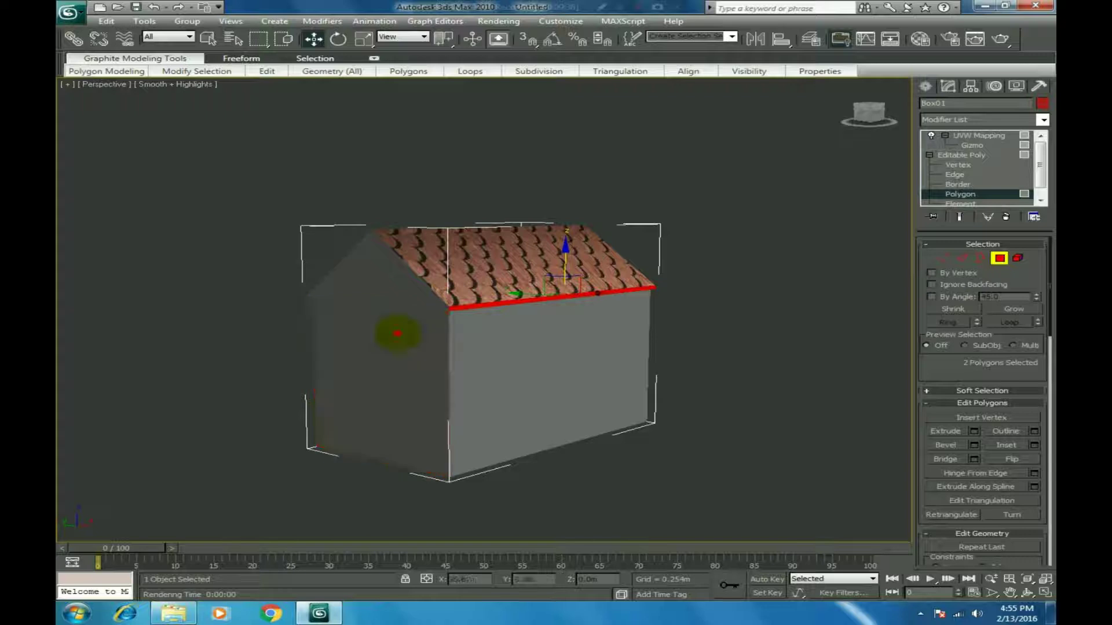
pyautogui.click(869, 112)
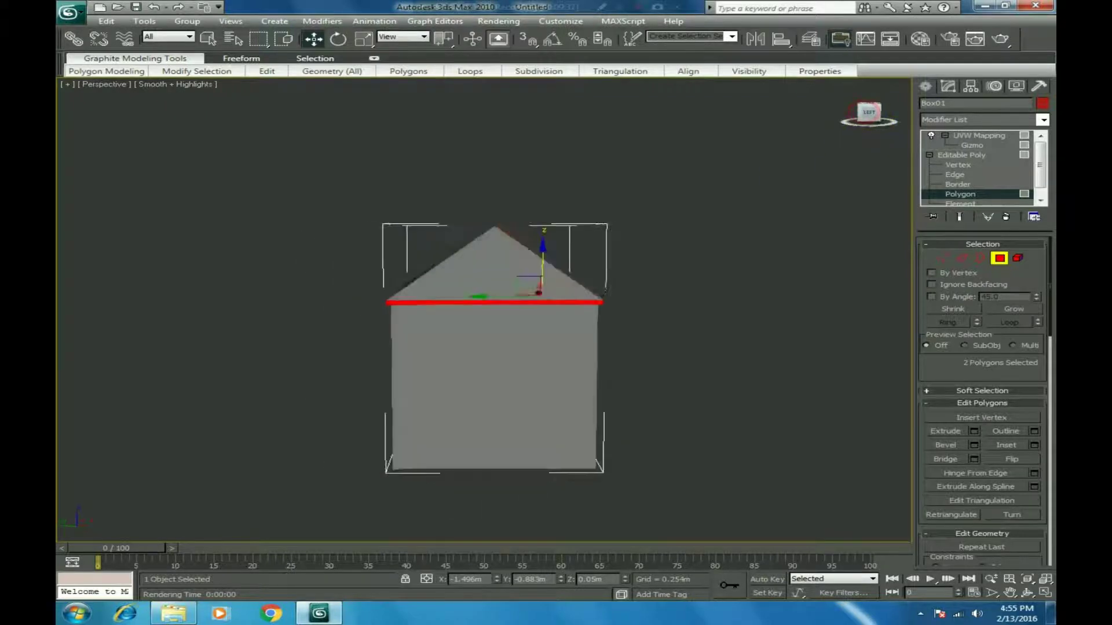
pyautogui.moveTo(864, 112); pyautogui.dragTo(831, 114)
pyautogui.keyDown('ctrl'); pyautogui.click(495, 290); pyautogui.keyUp('ctrl')
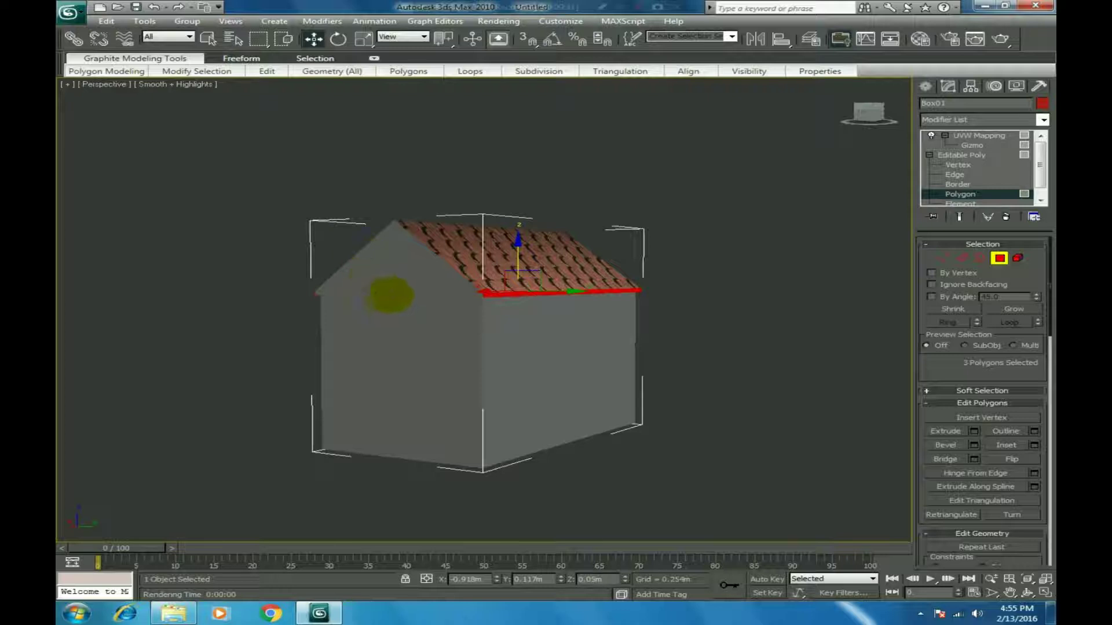
pyautogui.keyDown('ctrl'); pyautogui.click(391, 296); pyautogui.keyUp('ctrl')
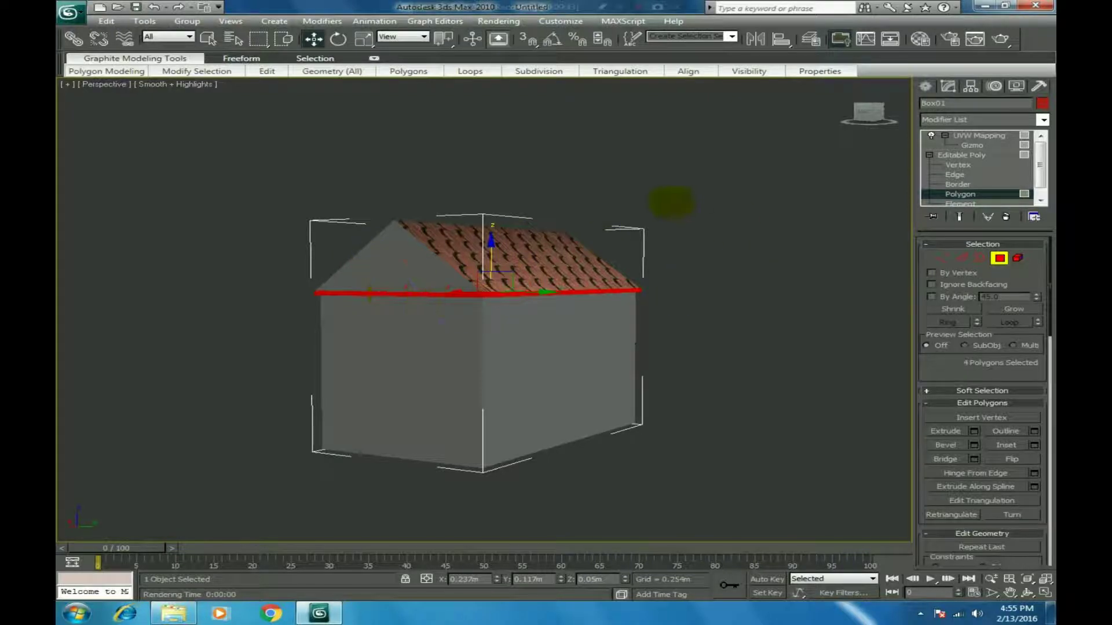
# Load the textured-paper image as the Diffuse Color bitmap of the second material in the Material Editor.
pyautogui.press('m')
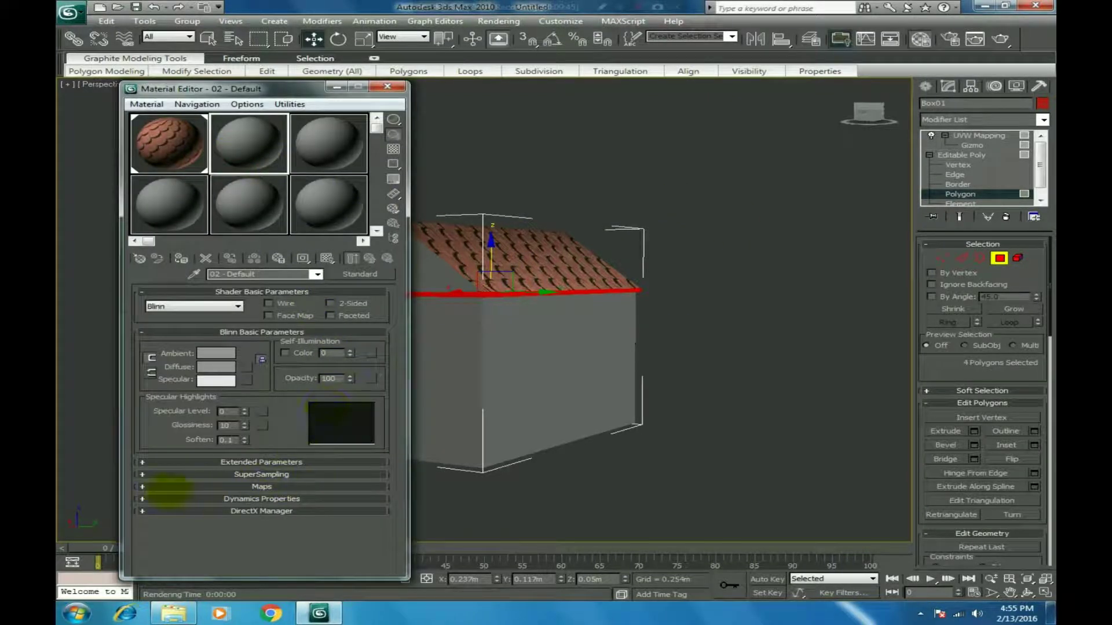
pyautogui.click(142, 487)
pyautogui.click(343, 328)
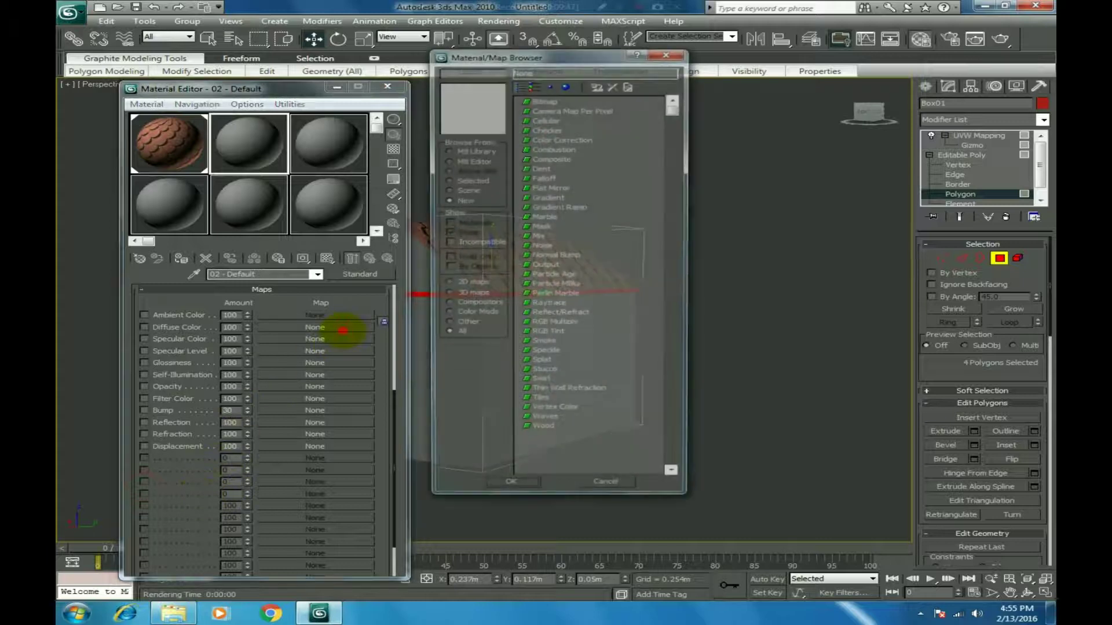
pyautogui.doubleClick(543, 99)
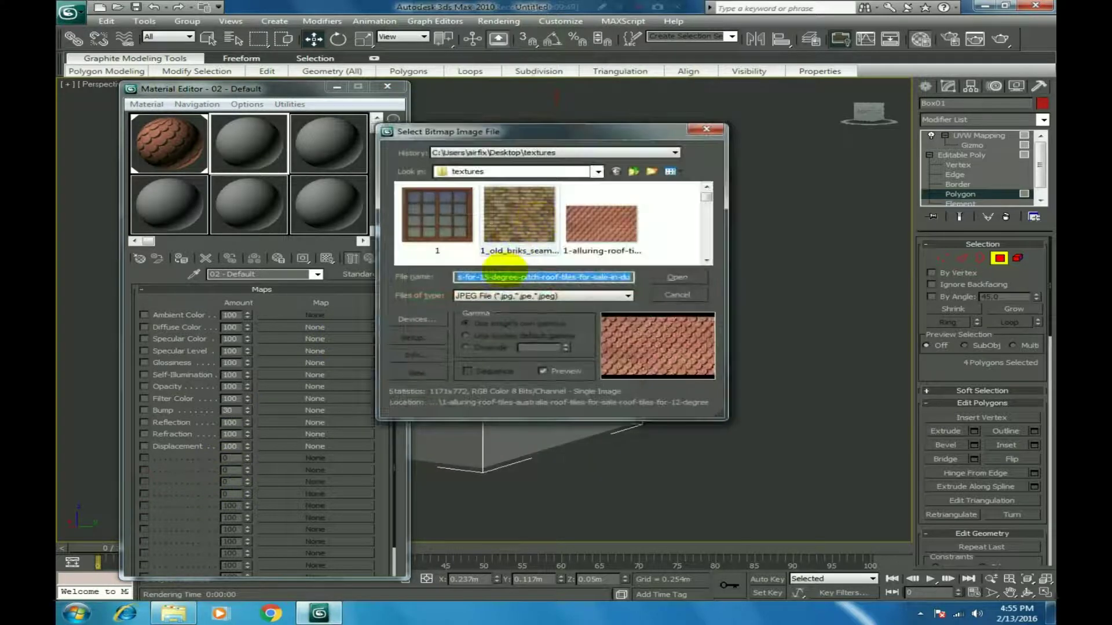
pyautogui.moveTo(702, 197); pyautogui.dragTo(705, 240)
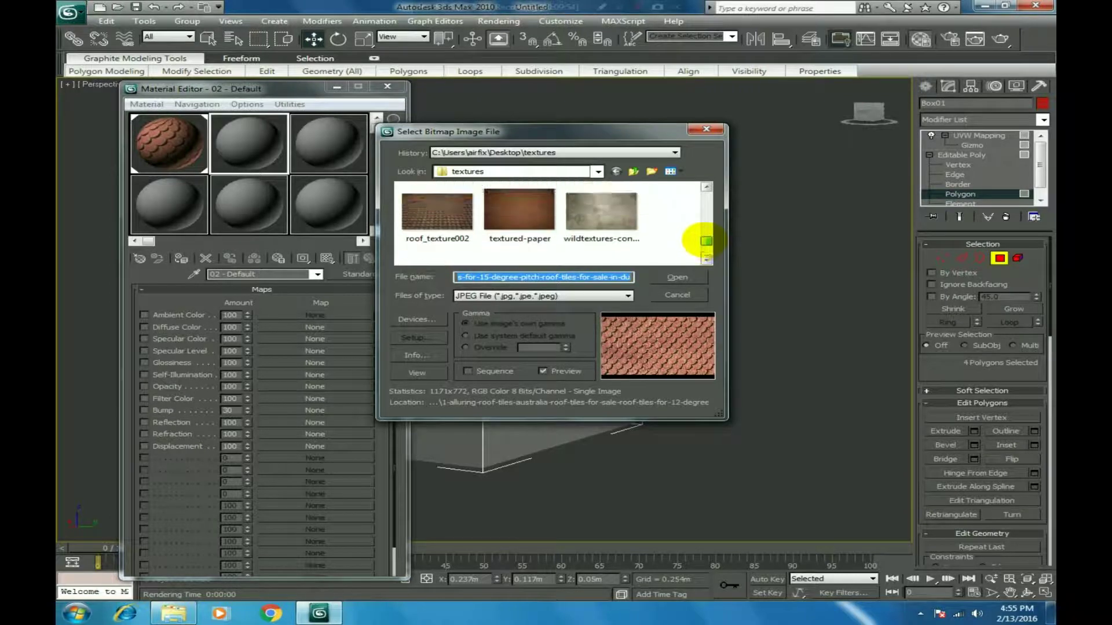
pyautogui.click(520, 243)
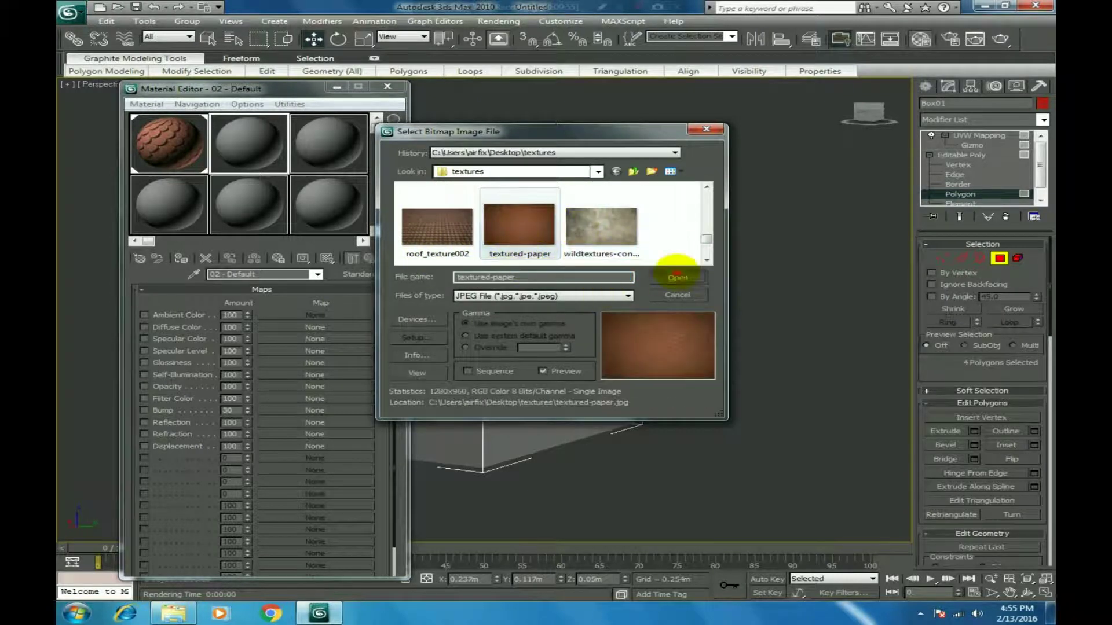
pyautogui.click(676, 277)
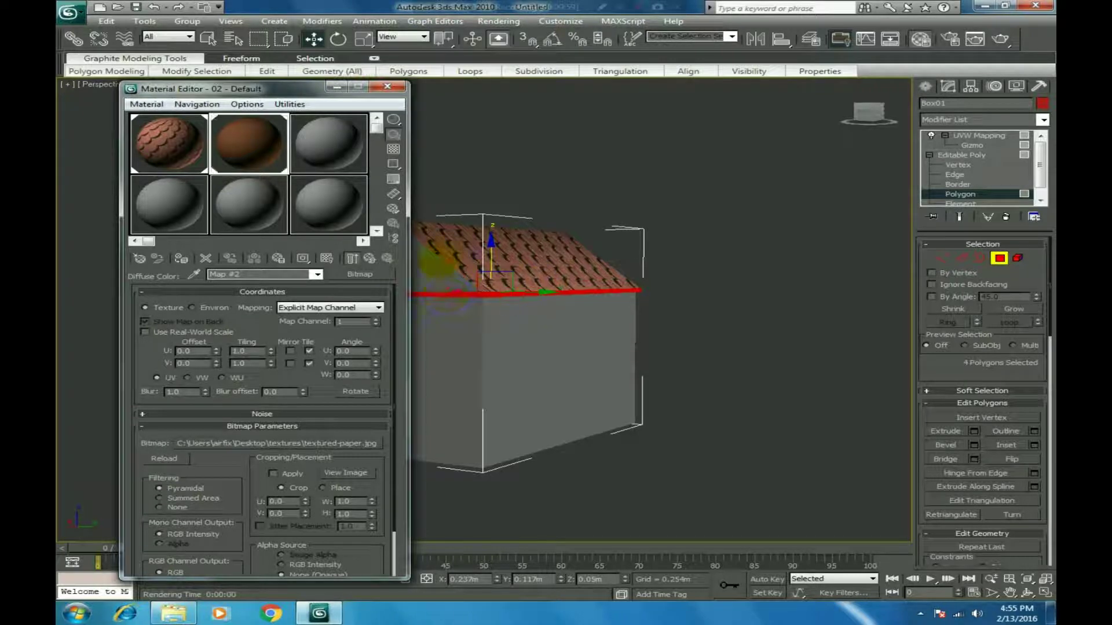
# Assign the textured-paper material to the selected eave polygons, show its map in the viewport and minimize the Material Editor.
pyautogui.click(180, 258)
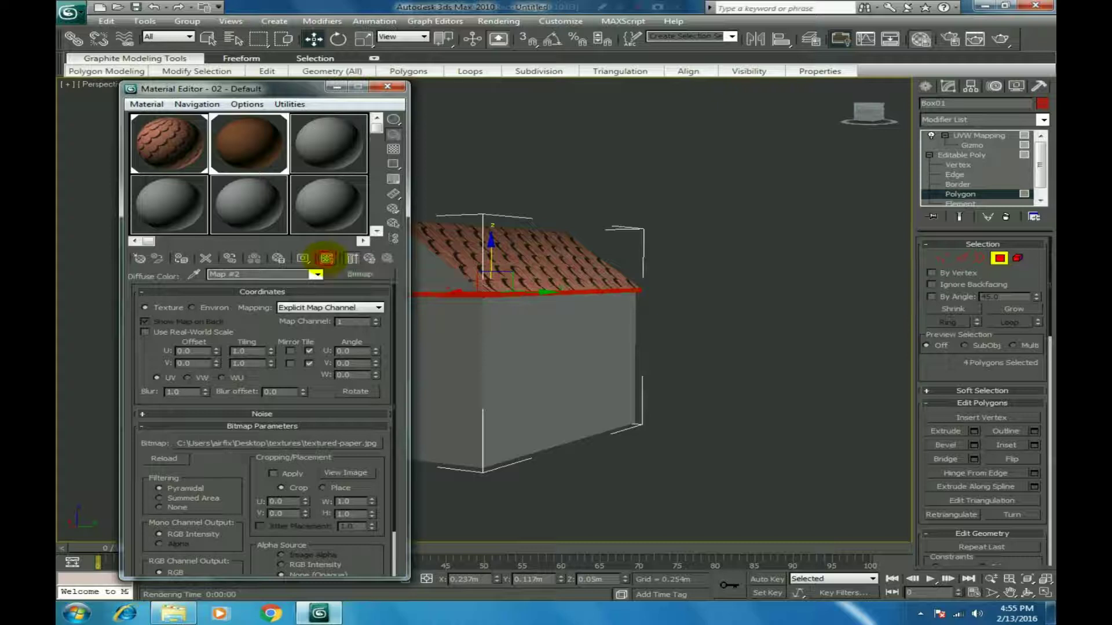
pyautogui.click(825, 284)
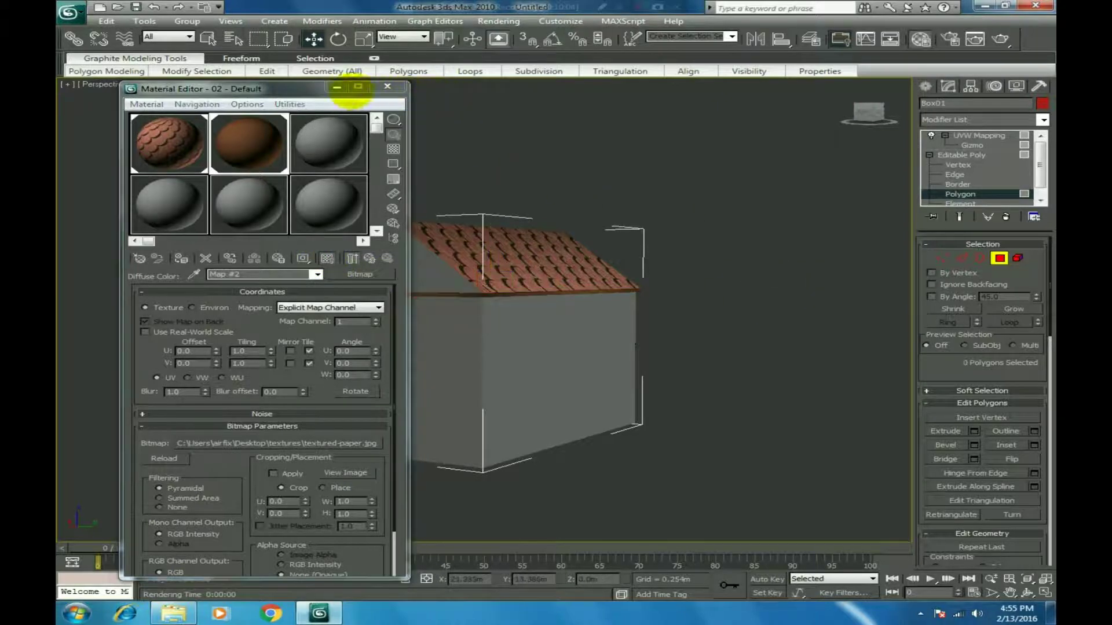
pyautogui.click(337, 86)
# Select the four rectangular wall polygons below the eaves, all around the house.
pyautogui.moveTo(870, 119); pyautogui.dragTo(759, 112)
pyautogui.keyDown('alt'); pyautogui.moveTo(504, 353); pyautogui.dragTo(532, 356, button='middle'); pyautogui.keyUp('alt')
pyautogui.keyDown('alt'); pyautogui.moveTo(452, 345); pyautogui.dragTo(406, 346, button='middle'); pyautogui.keyUp('alt')
pyautogui.moveTo(735, 116); pyautogui.dragTo(802, 132)
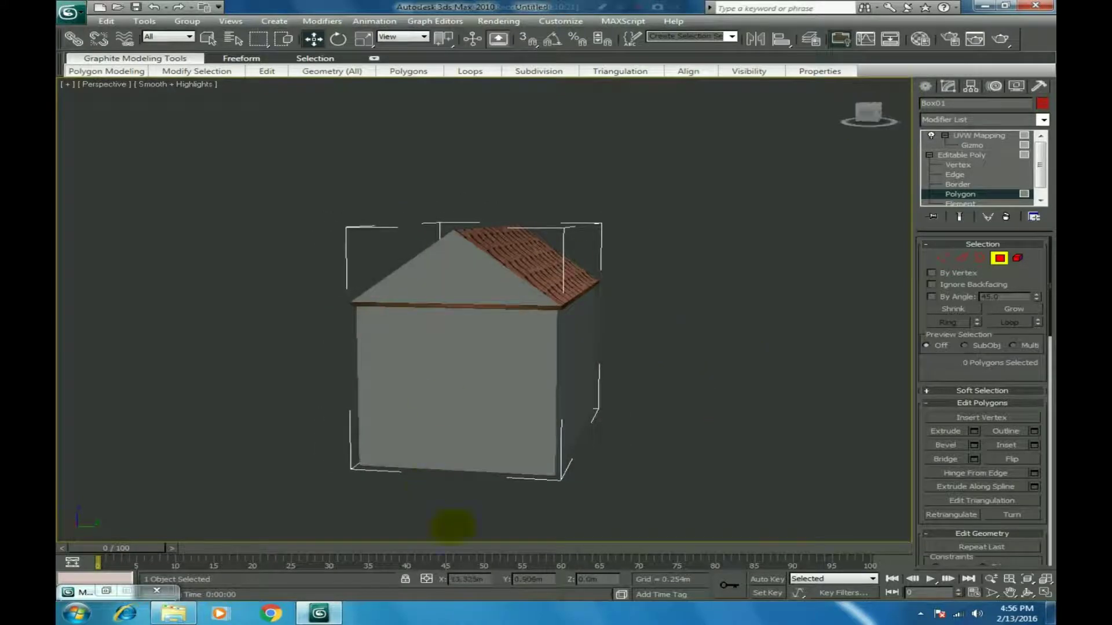
pyautogui.click(467, 405)
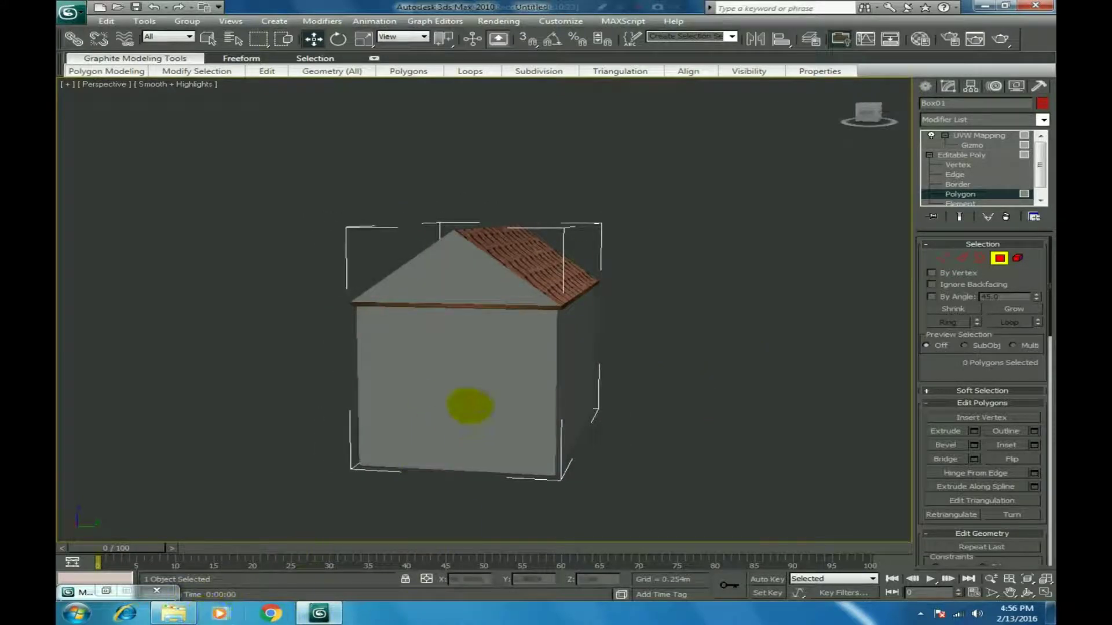
pyautogui.keyDown('ctrl'); pyautogui.click(572, 377); pyautogui.keyUp('ctrl')
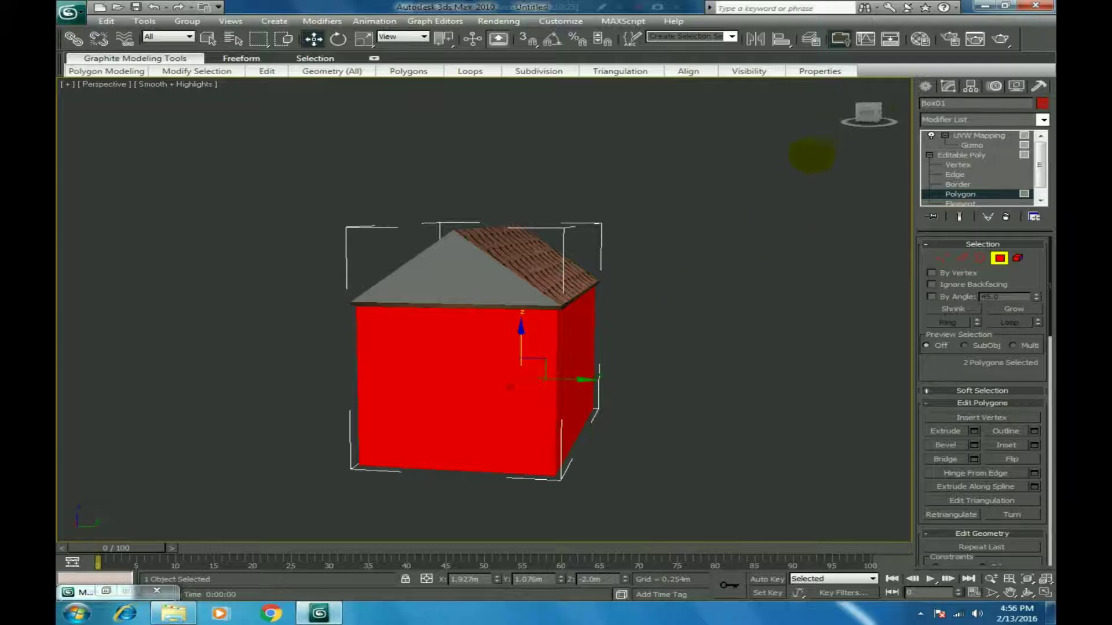
pyautogui.keyDown('alt'); pyautogui.moveTo(509, 387); pyautogui.dragTo(422, 390, button='middle'); pyautogui.keyUp('alt')
pyautogui.keyDown('ctrl'); pyautogui.click(546, 409); pyautogui.keyUp('ctrl')
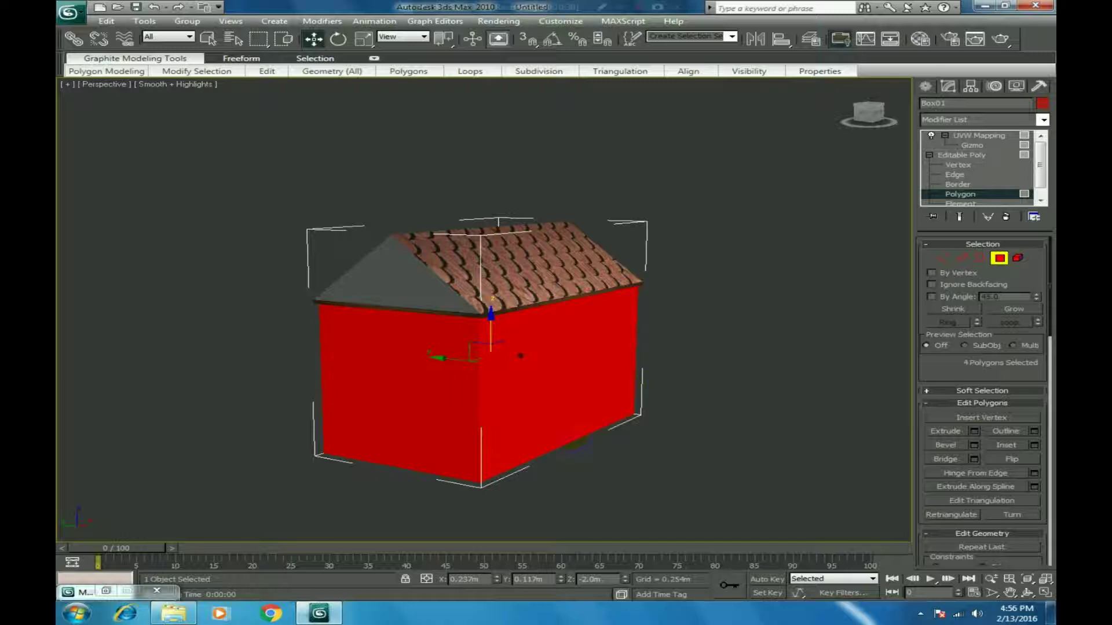
# Load Colonial_Brick_Texture-2 from the textures folder as the Diffuse Color bitmap of the third material in the Material Editor.
pyautogui.press('m')
pyautogui.click(323, 141)
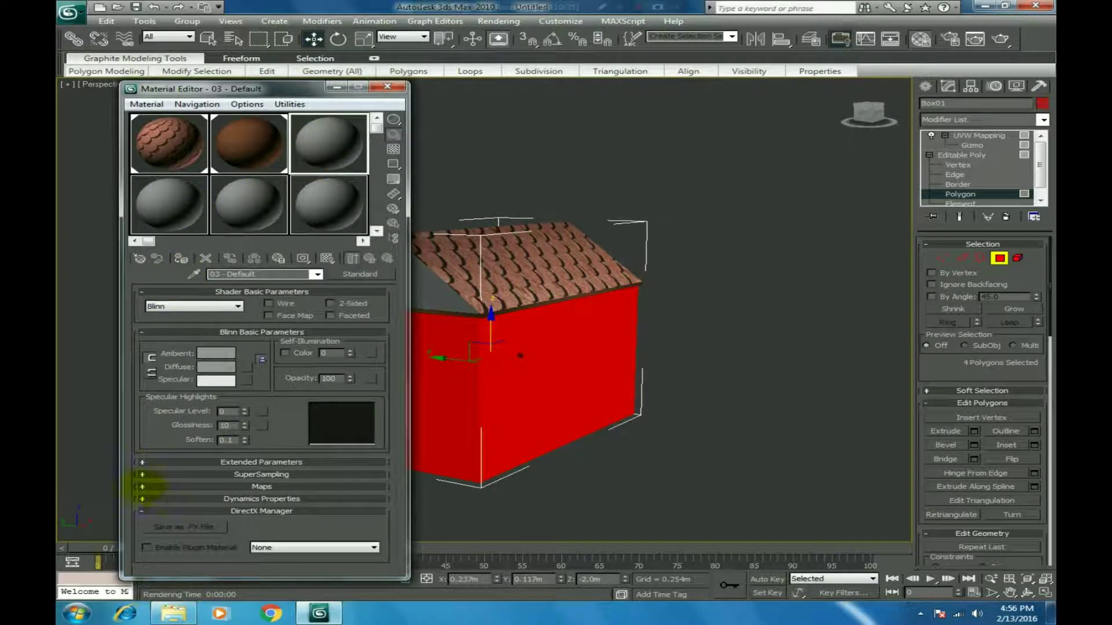
pyautogui.click(142, 487)
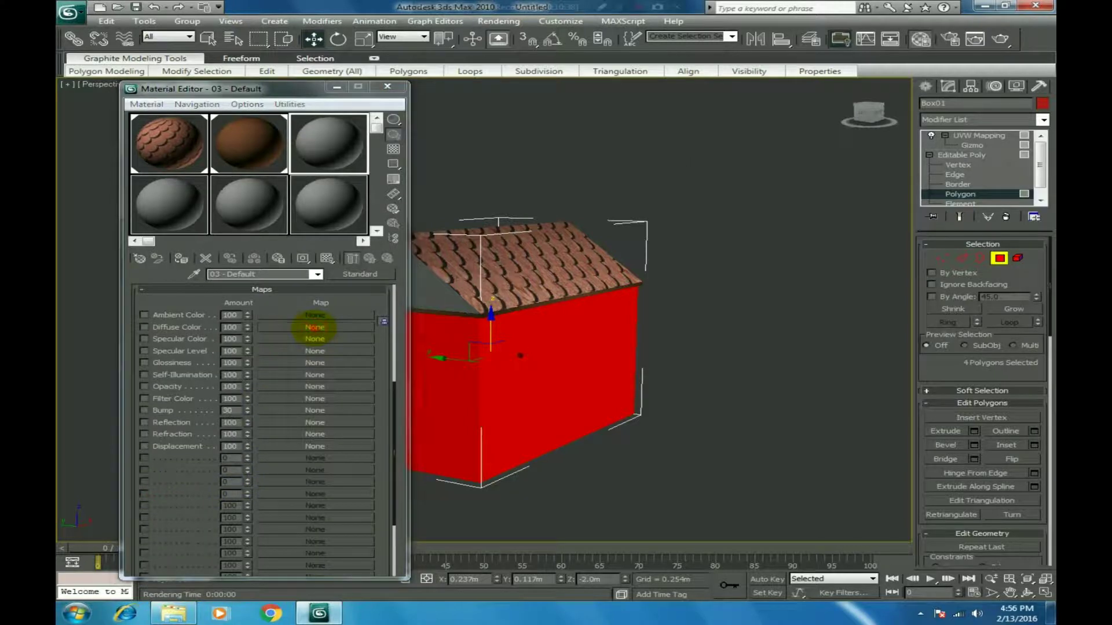
pyautogui.click(314, 327)
pyautogui.doubleClick(543, 102)
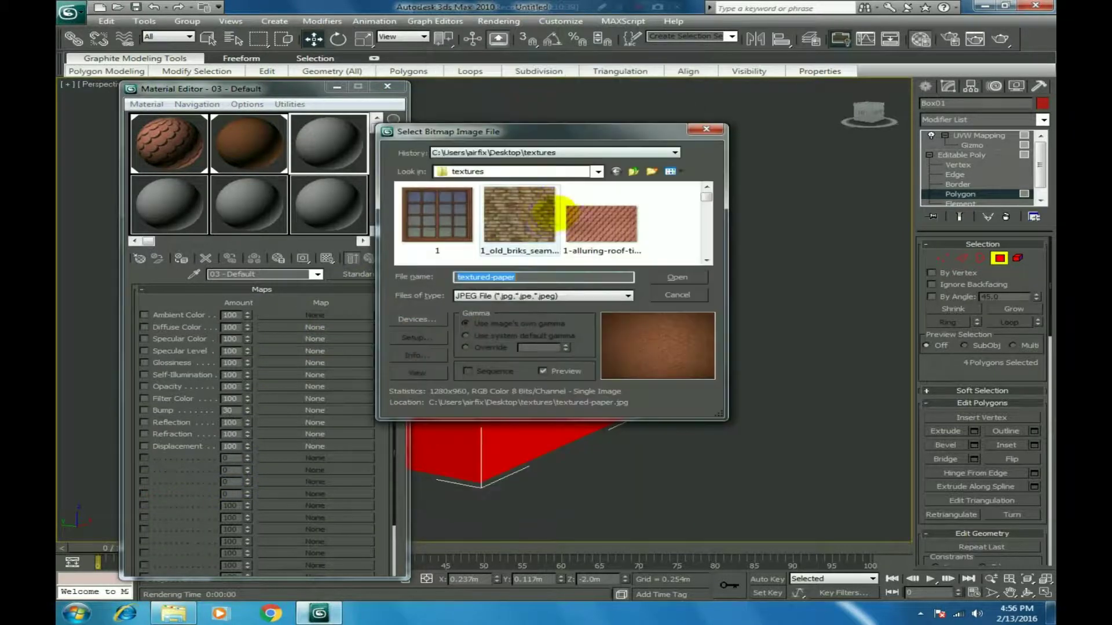
pyautogui.click(609, 221)
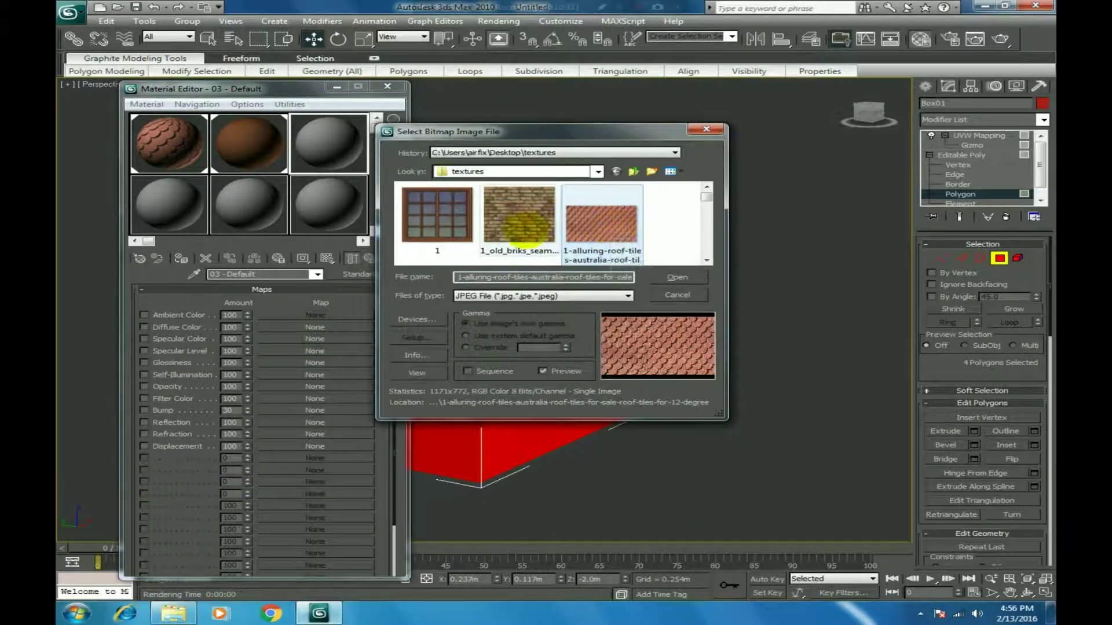
pyautogui.scroll(-4, 576, 241)
pyautogui.click(538, 235)
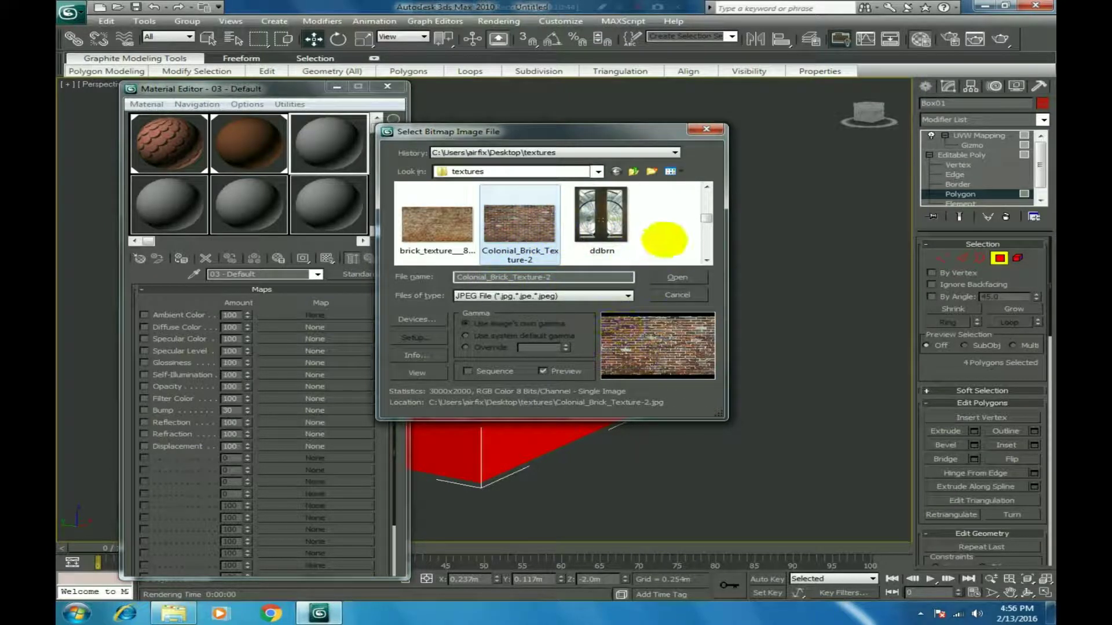
pyautogui.scroll(-5, 660, 237)
pyautogui.scroll(5, 646, 228)
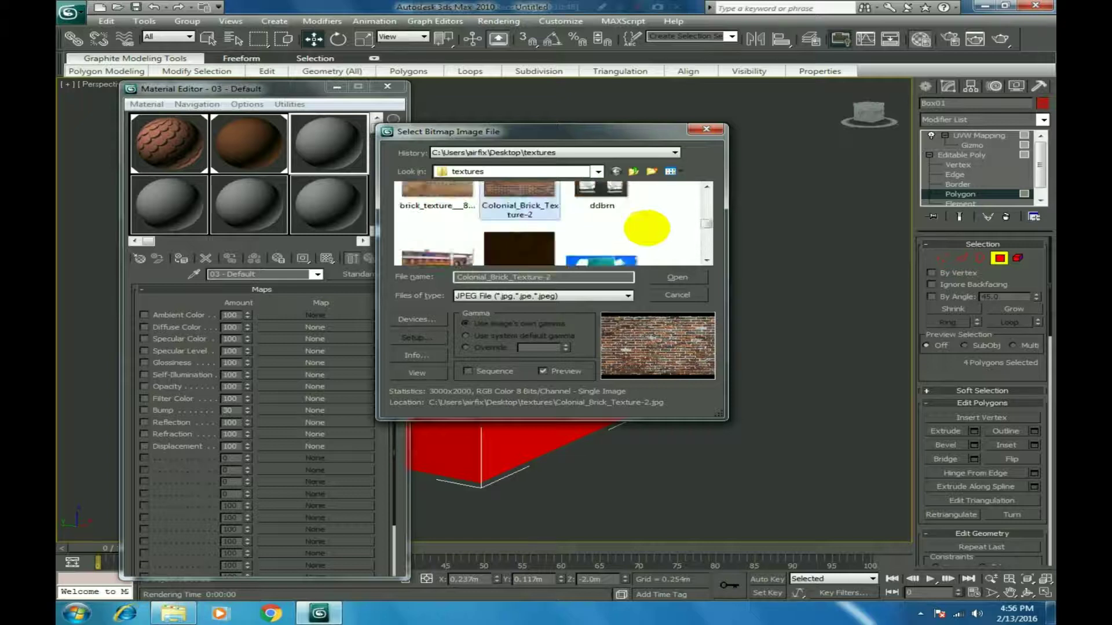
pyautogui.scroll(4, 620, 229)
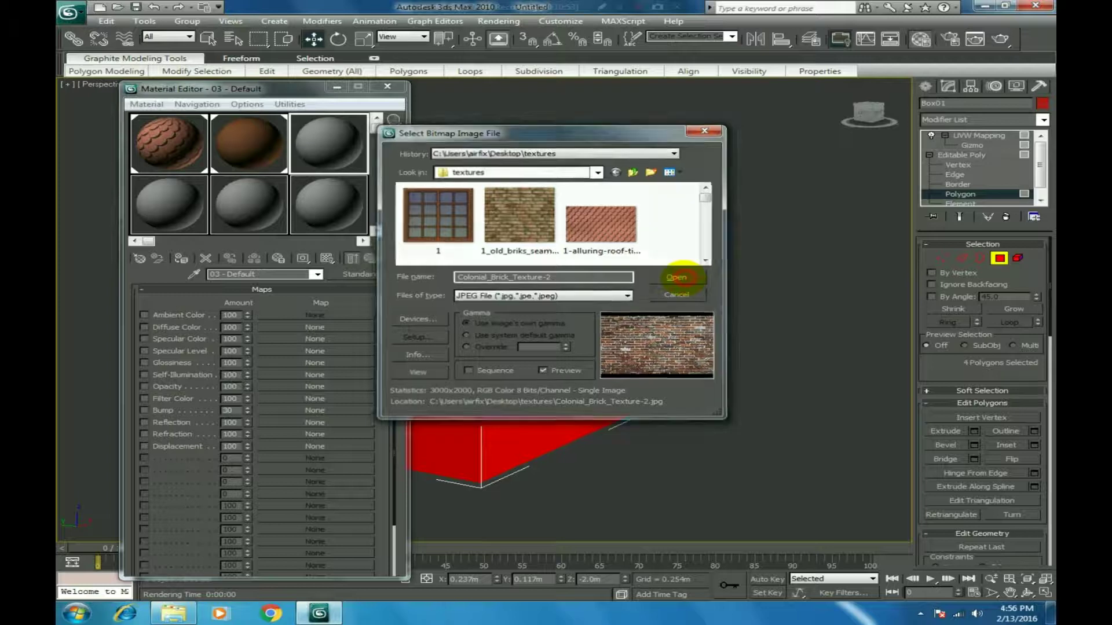
pyautogui.click(678, 278)
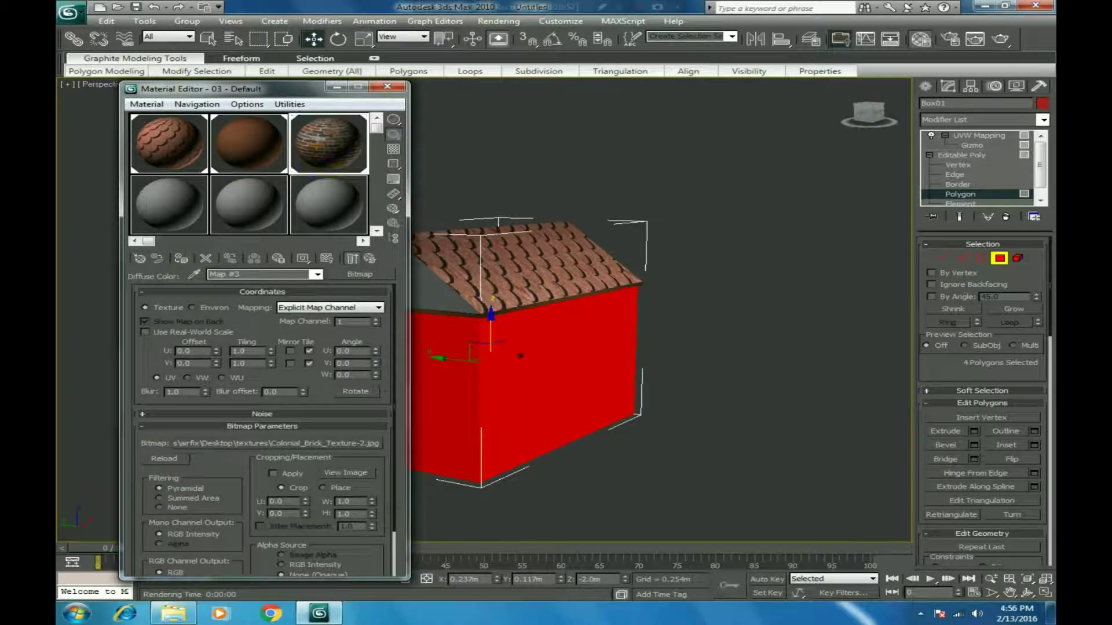
# Assign the colonial-brick material to the selected wall polygons, show its map in the viewport and close the Material Editor.
pyautogui.click(180, 258)
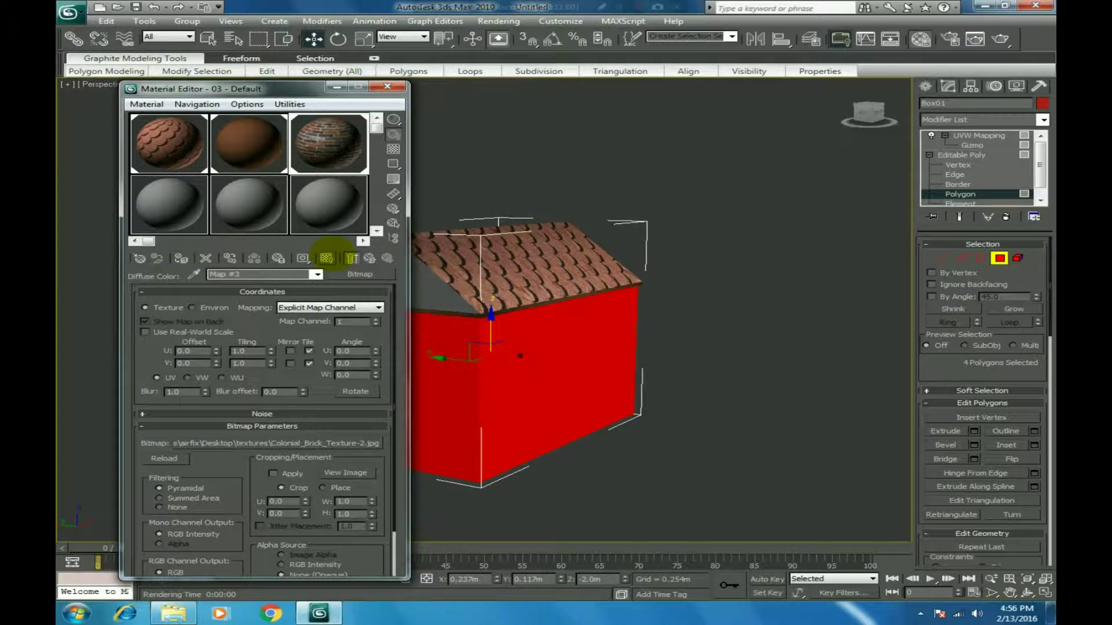
pyautogui.click(326, 258)
pyautogui.click(770, 367)
pyautogui.click(594, 364)
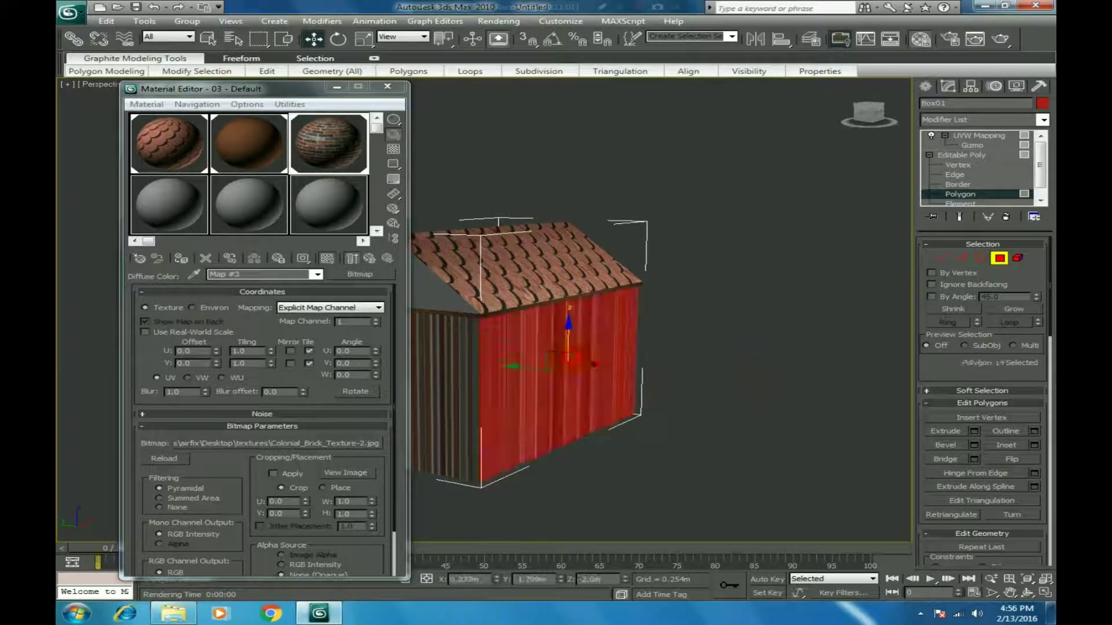
pyautogui.click(387, 86)
pyautogui.click(864, 272)
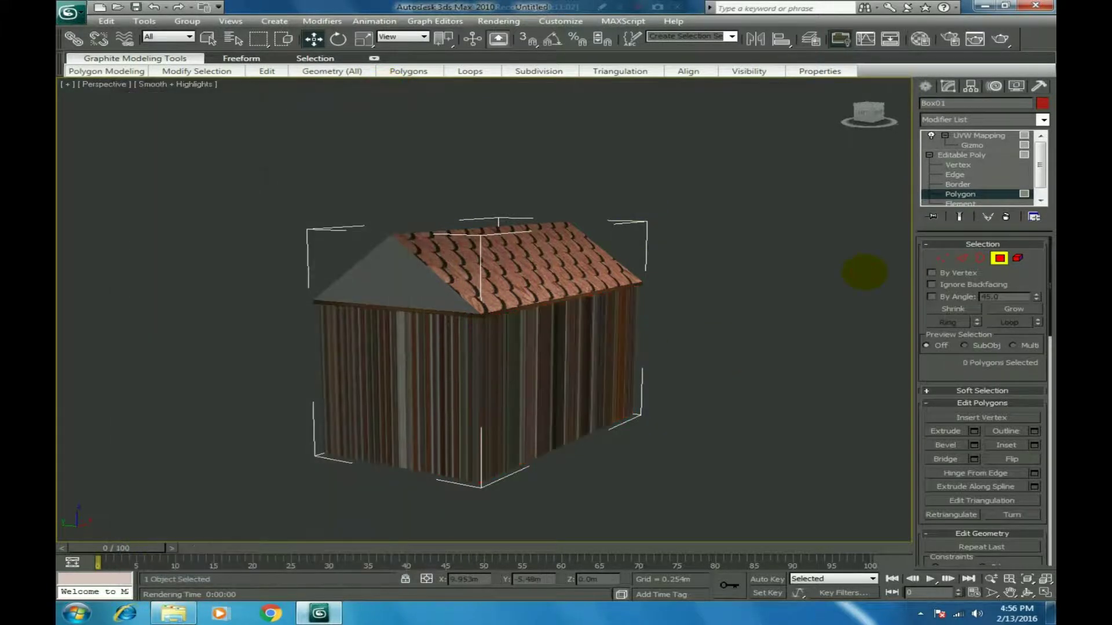
# Reselect the four rectangular wall polygons below the eaves, all around the house.
pyautogui.hotkey('ctrl', 'z')
pyautogui.hotkey('ctrl', 'z')
pyautogui.click(421, 382)
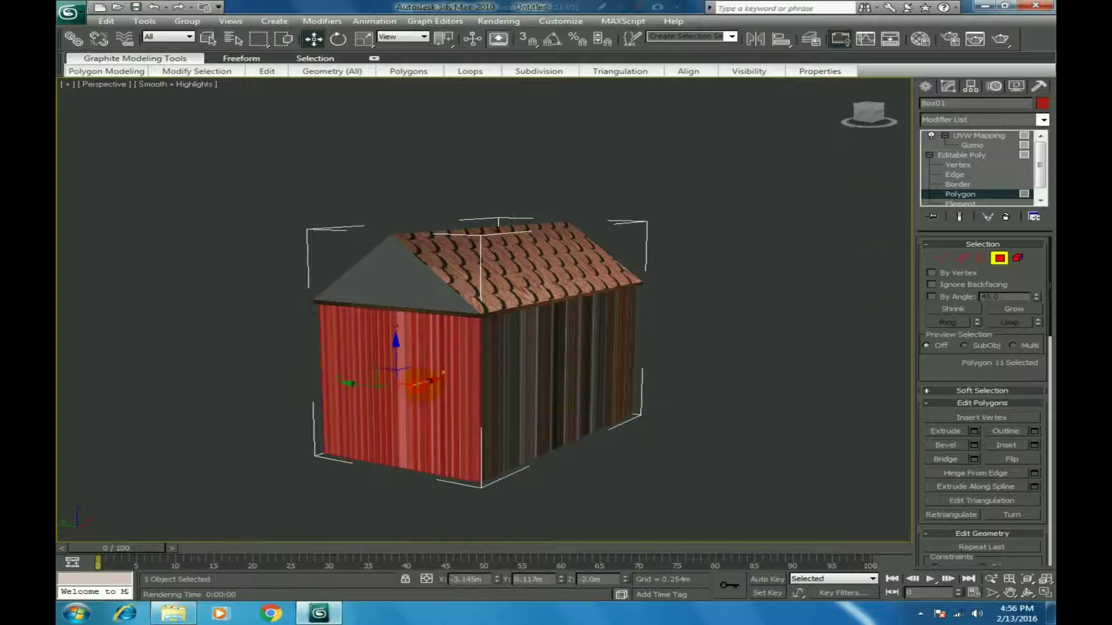
pyautogui.keyDown('ctrl'); pyautogui.click(599, 323); pyautogui.keyUp('ctrl')
pyautogui.moveTo(870, 113); pyautogui.dragTo(779, 117)
pyautogui.keyDown('ctrl'); pyautogui.click(547, 373); pyautogui.keyUp('ctrl')
pyautogui.click(869, 111)
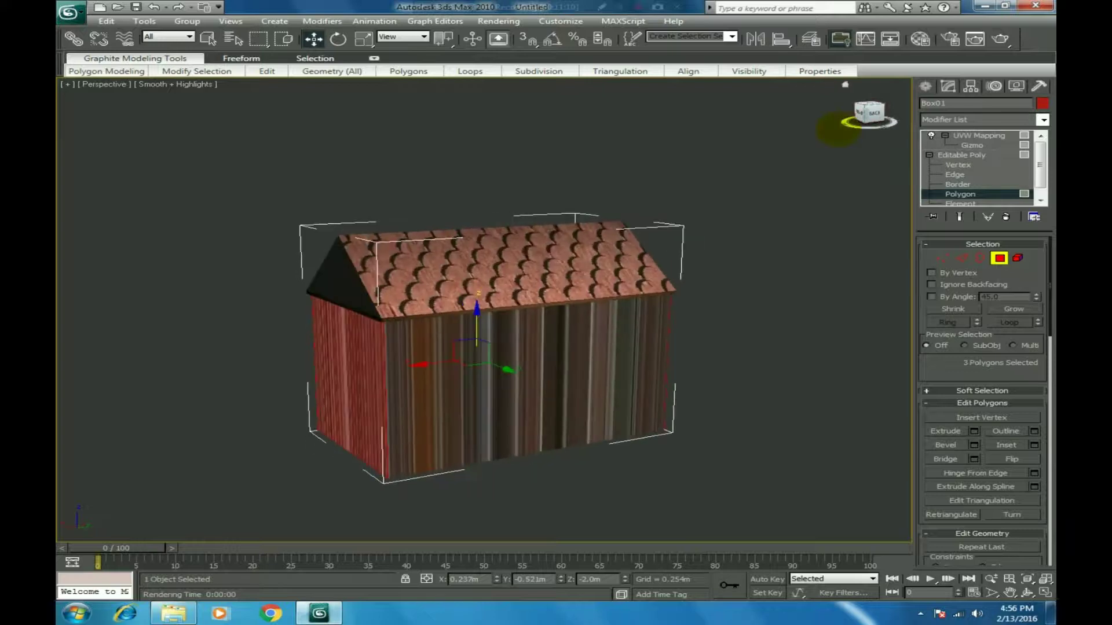
pyautogui.keyDown('ctrl'); pyautogui.click(576, 407); pyautogui.keyUp('ctrl')
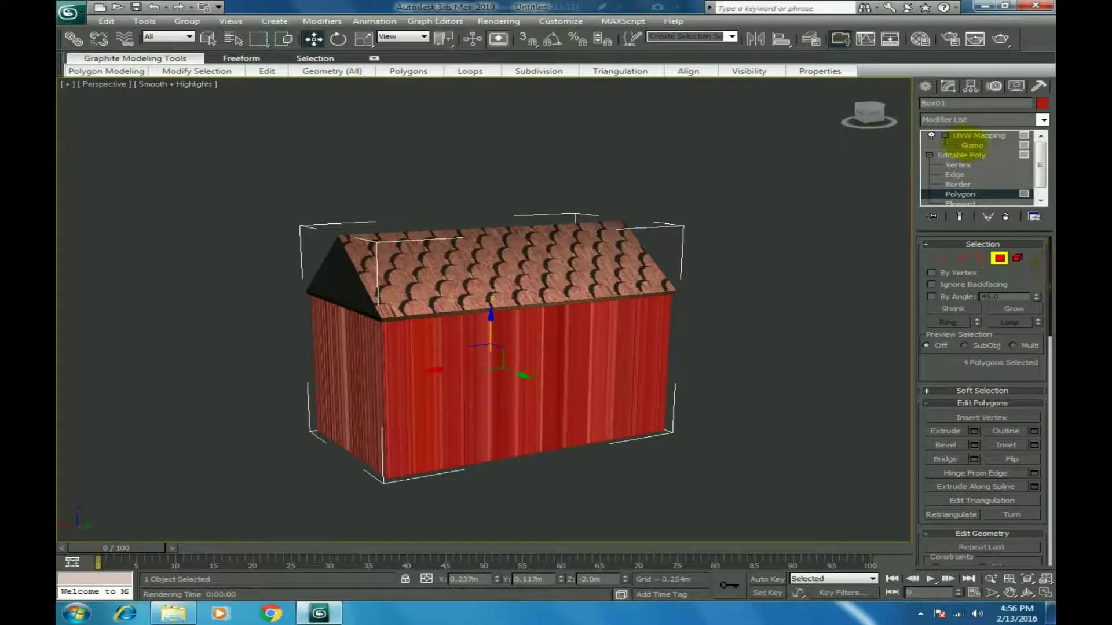
# Scale the UVW Mapping gizmo up uniformly to enlarge the wall bricks, then leave the gizmo level and deselect the house.
pyautogui.click(970, 145)
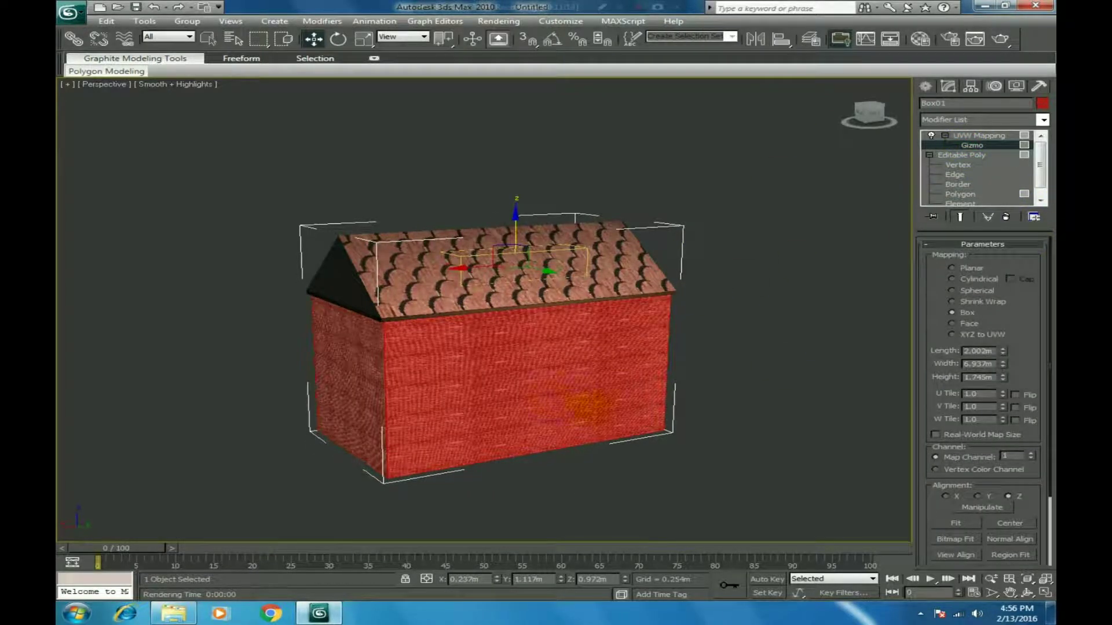
pyautogui.press('r')
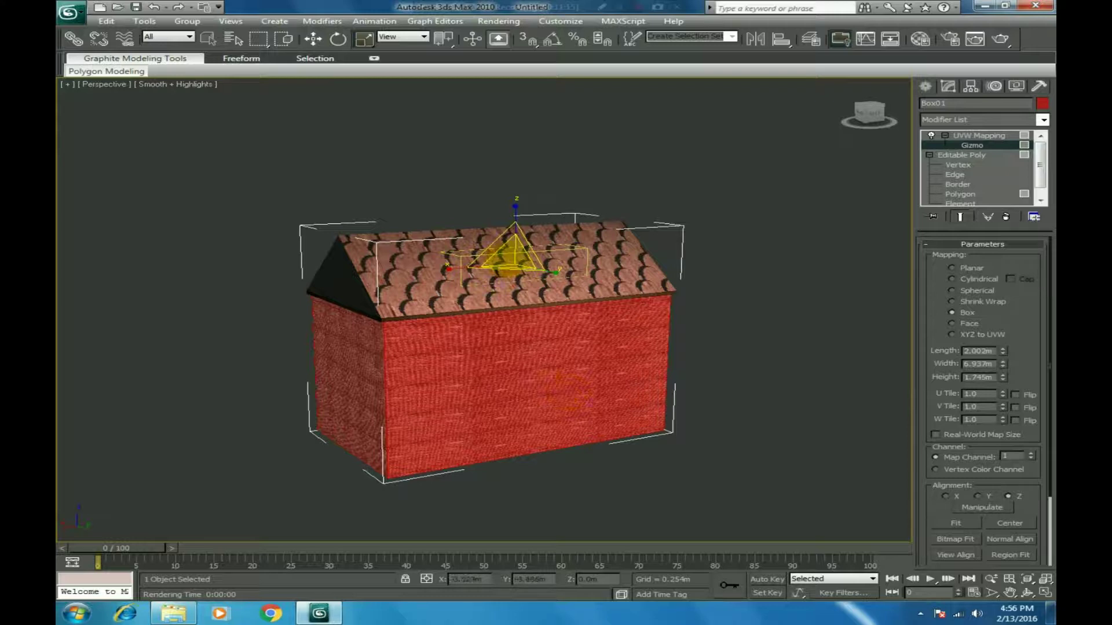
pyautogui.moveTo(509, 267); pyautogui.dragTo(470, 93)
pyautogui.moveTo(514, 258); pyautogui.dragTo(520, 282)
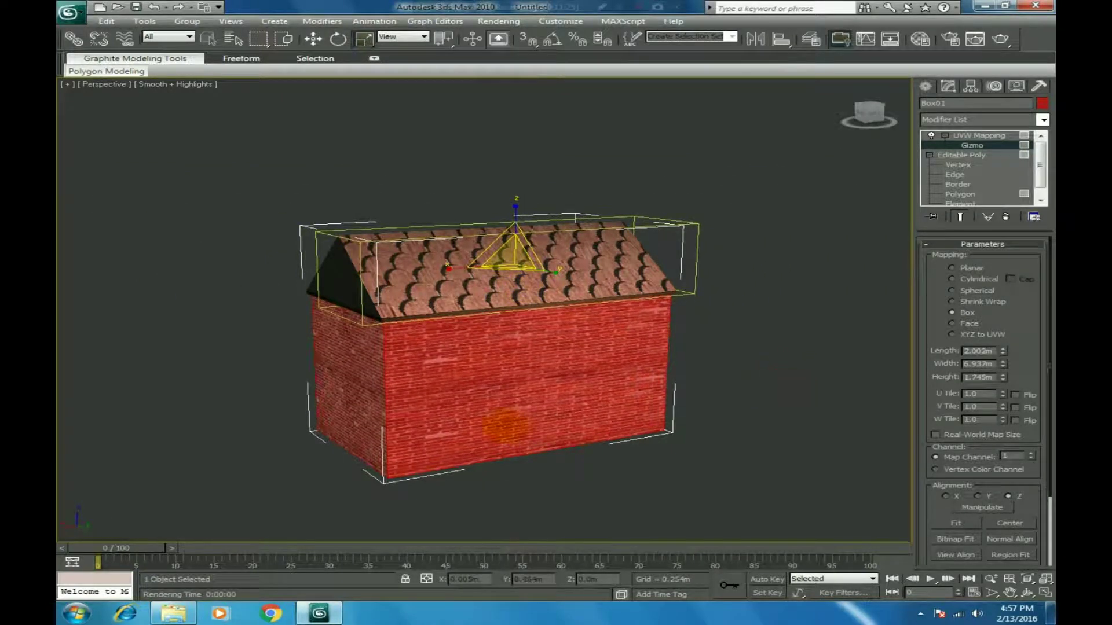
pyautogui.moveTo(869, 114); pyautogui.dragTo(898, 117)
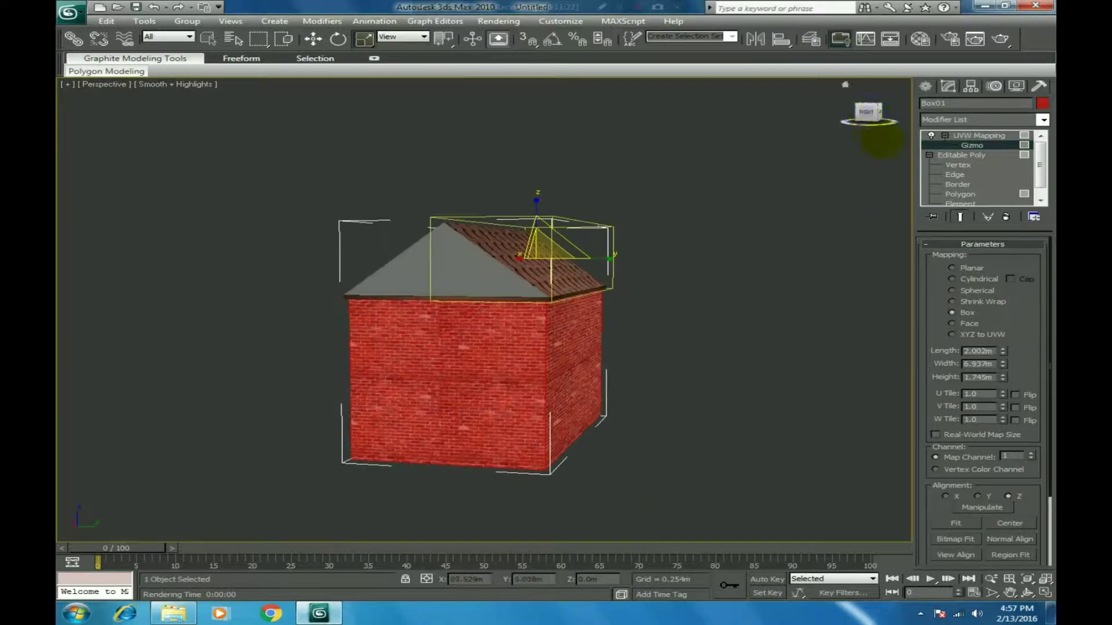
pyautogui.click(957, 145)
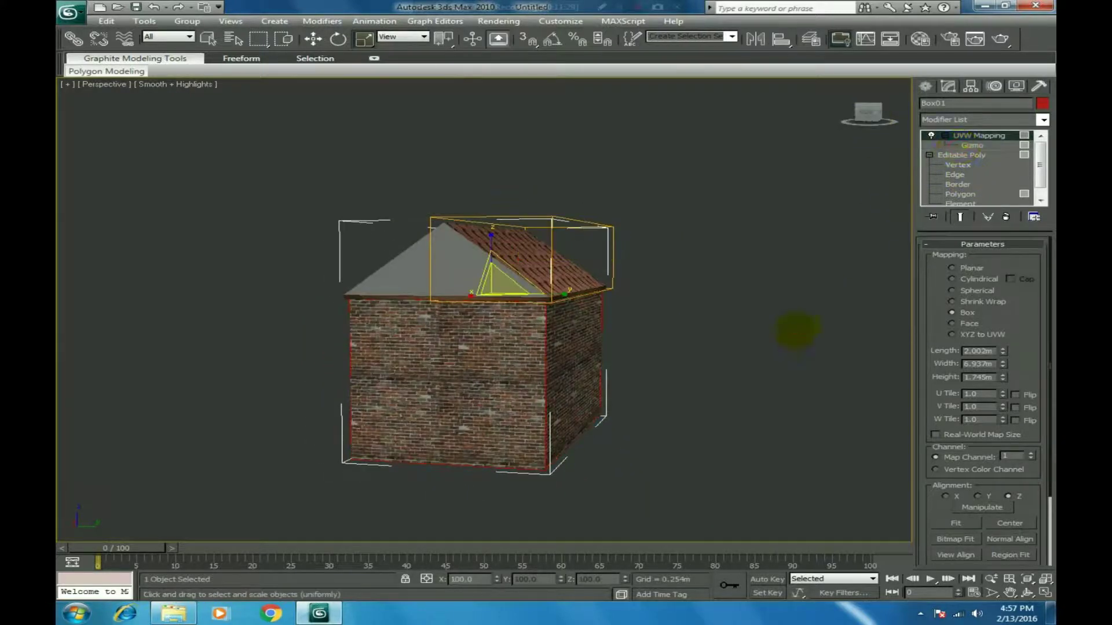
pyautogui.click(816, 178)
pyautogui.moveTo(860, 117); pyautogui.dragTo(856, 161)
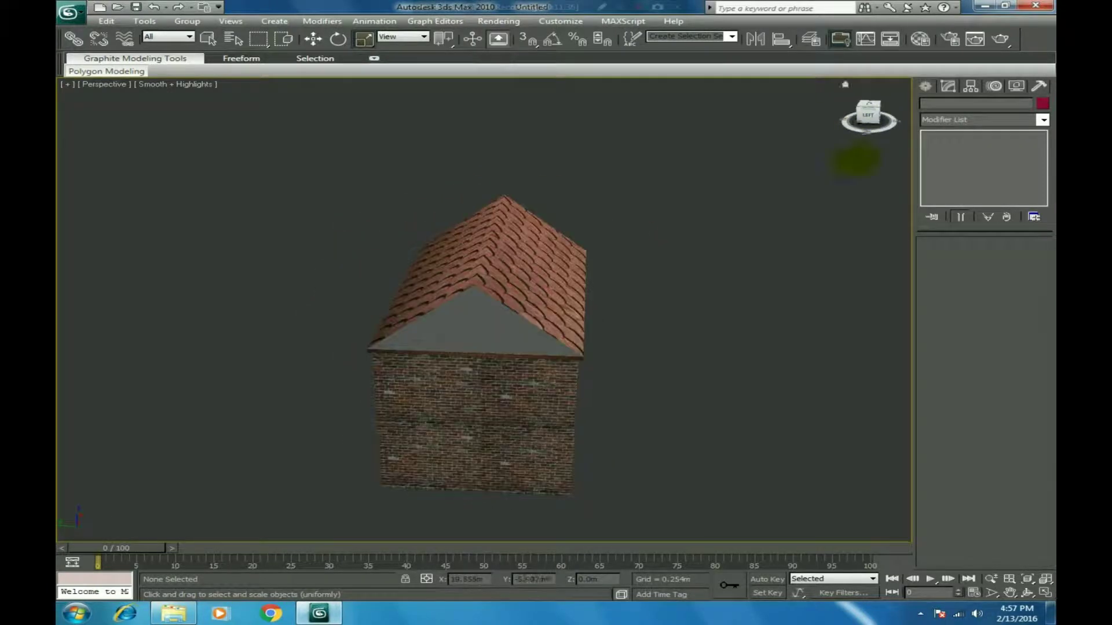
# Select the house again, return to the Editable Poly's polygon level and clear the polygon selection.
pyautogui.click(480, 335)
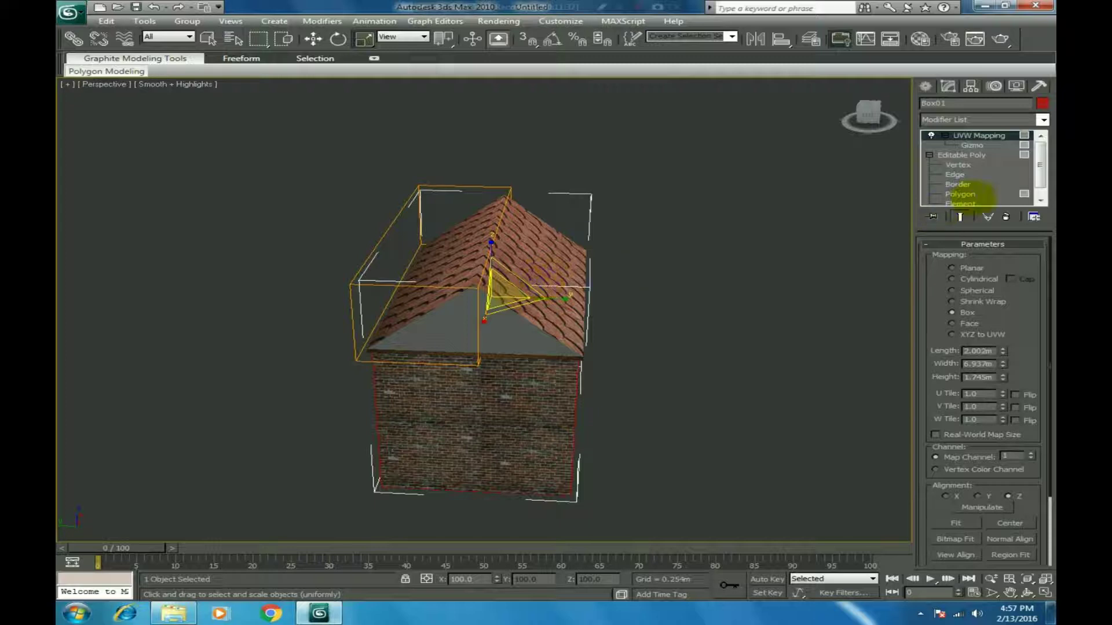
pyautogui.click(977, 196)
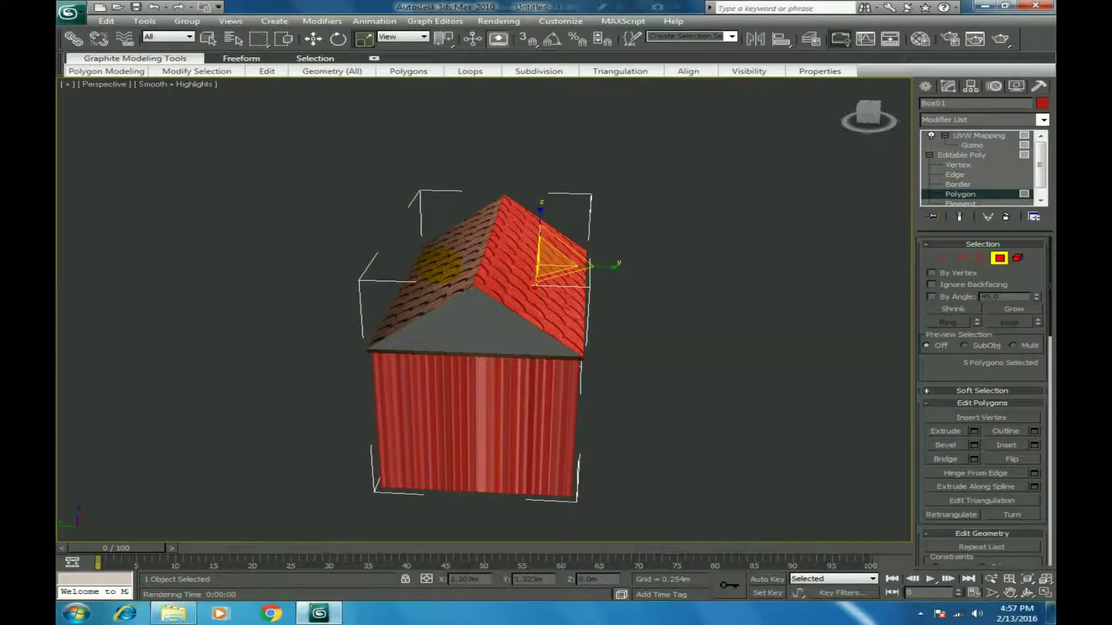
pyautogui.keyDown('ctrl'); pyautogui.click(440, 266); pyautogui.keyUp('ctrl')
pyautogui.moveTo(503, 253); pyautogui.dragTo(503, 267)
pyautogui.hotkey('ctrl', 'z')
pyautogui.click(764, 292)
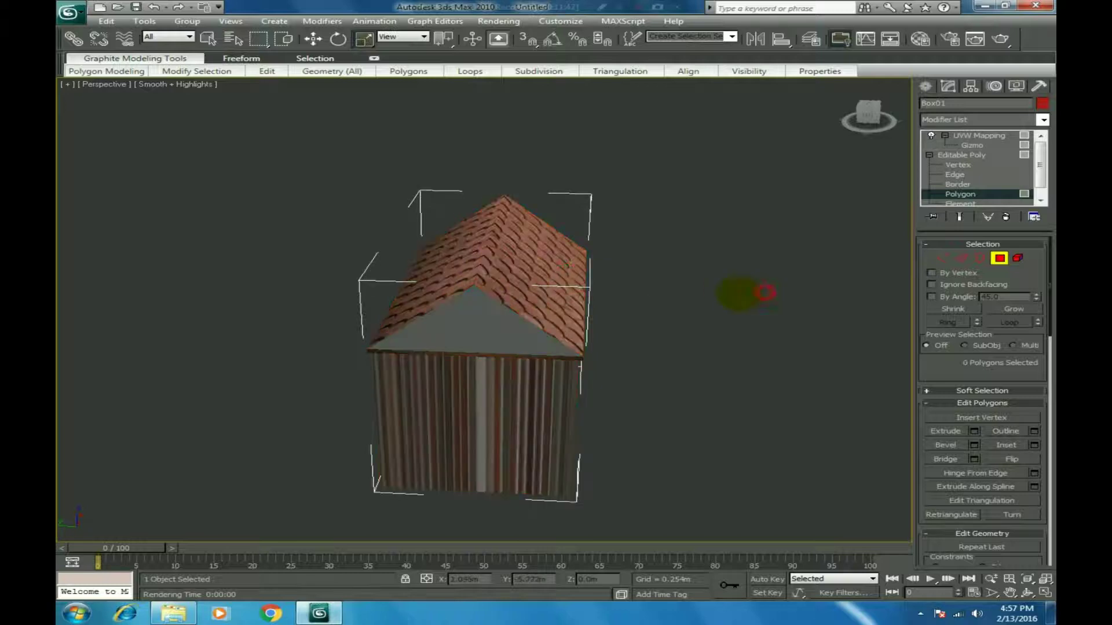
pyautogui.hotkey('ctrl', 'z')
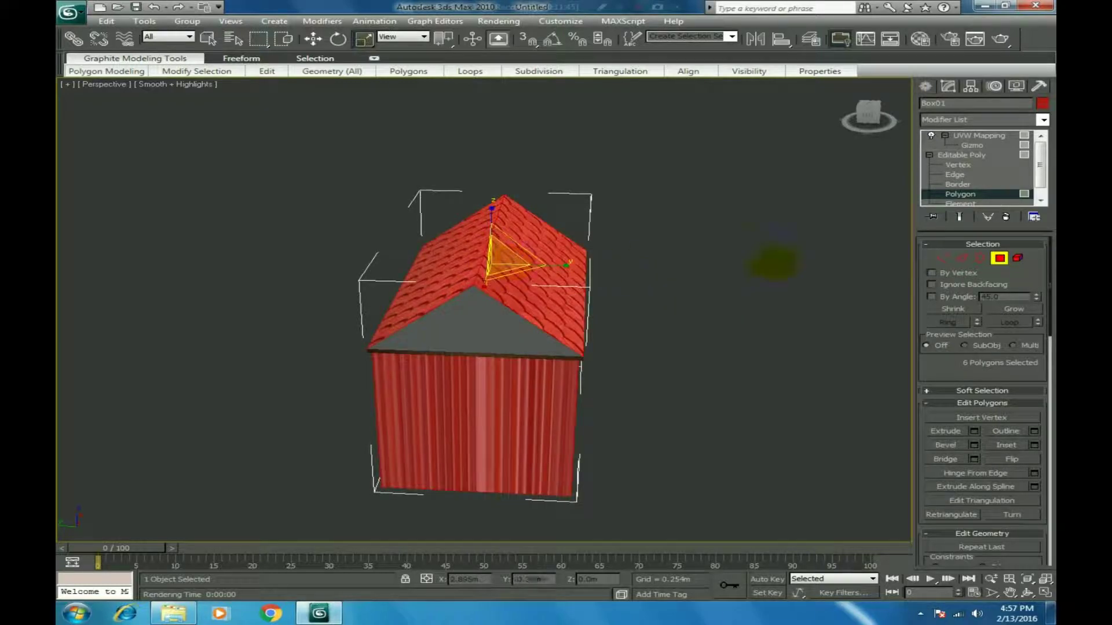
pyautogui.click(688, 292)
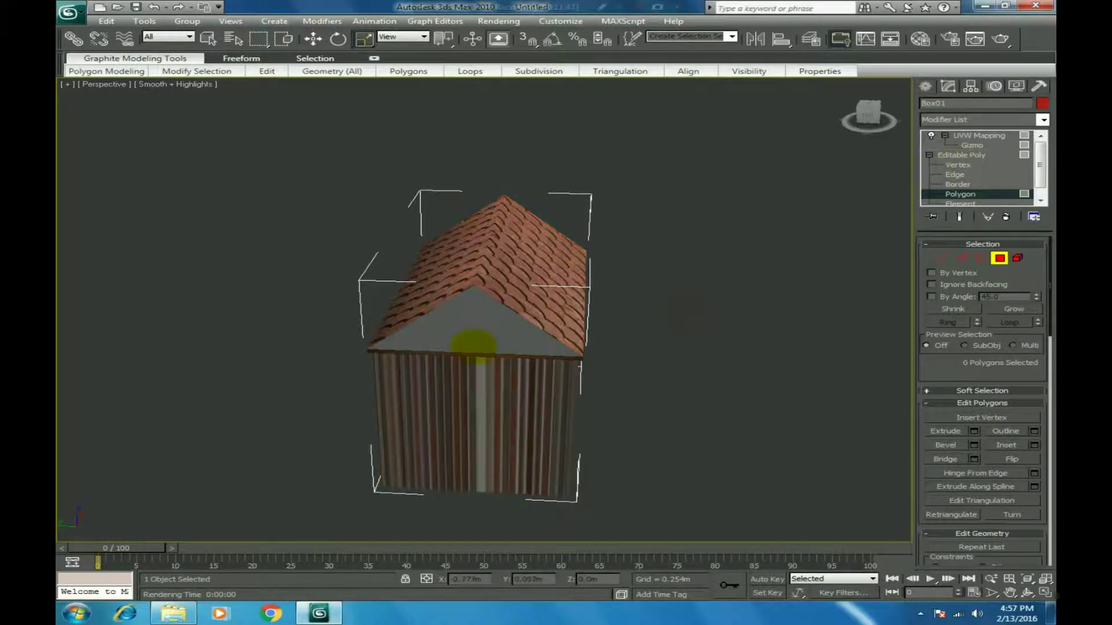
# Load brick_texture___8_by_agf81-d39vfhq from the textures folder as the Diffuse Color bitmap of the fourth material in the Material Editor.
pyautogui.press('m')
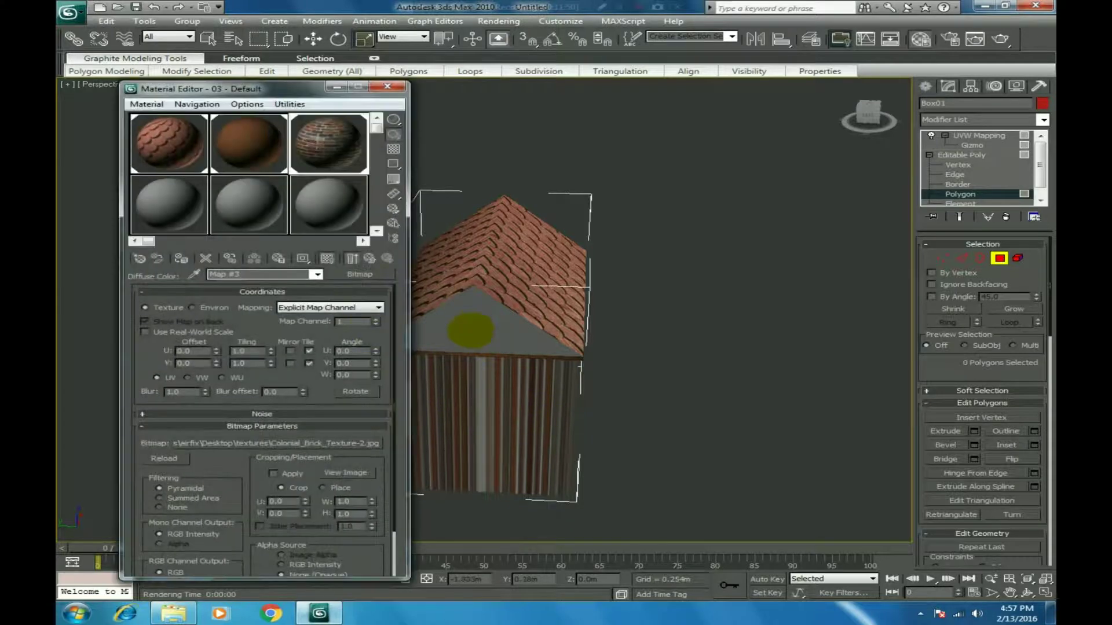
pyautogui.click(165, 194)
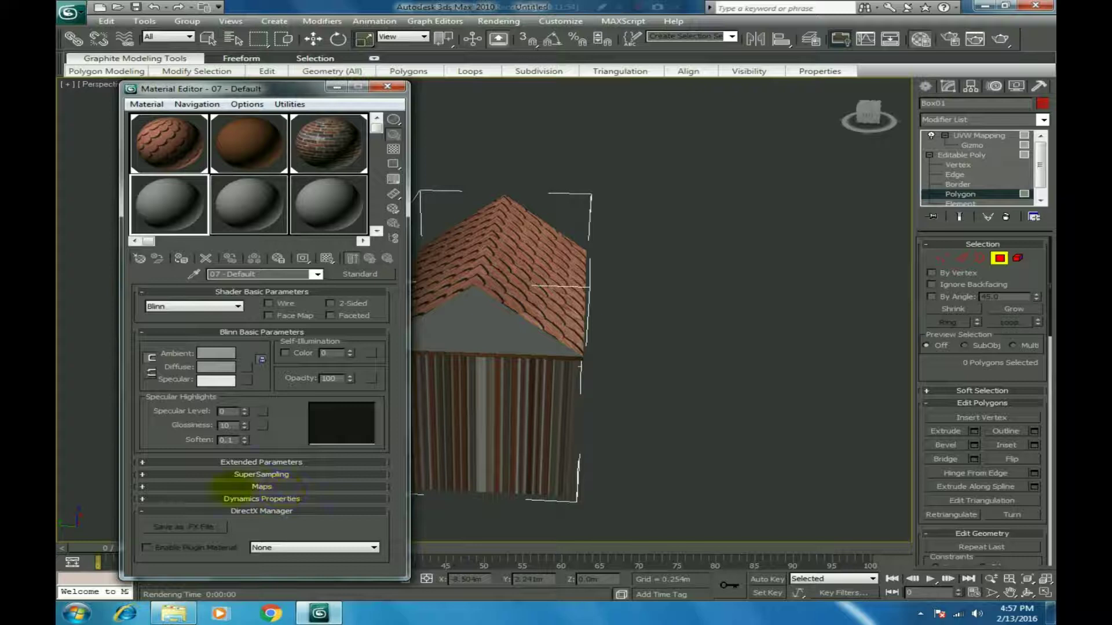
pyautogui.click(143, 486)
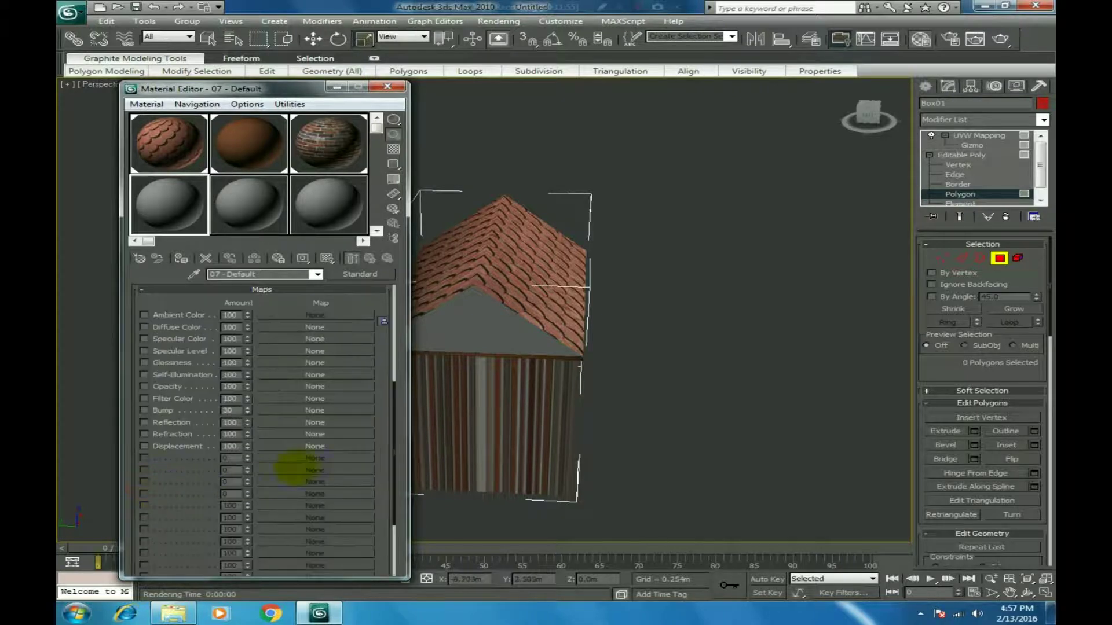
pyautogui.click(308, 328)
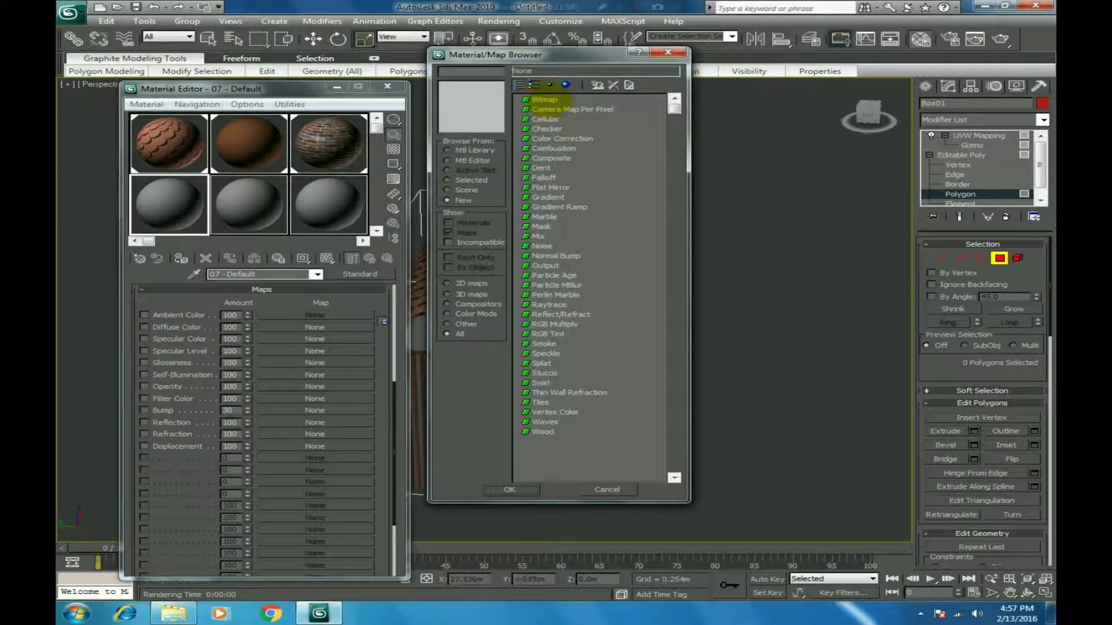
pyautogui.click(545, 99)
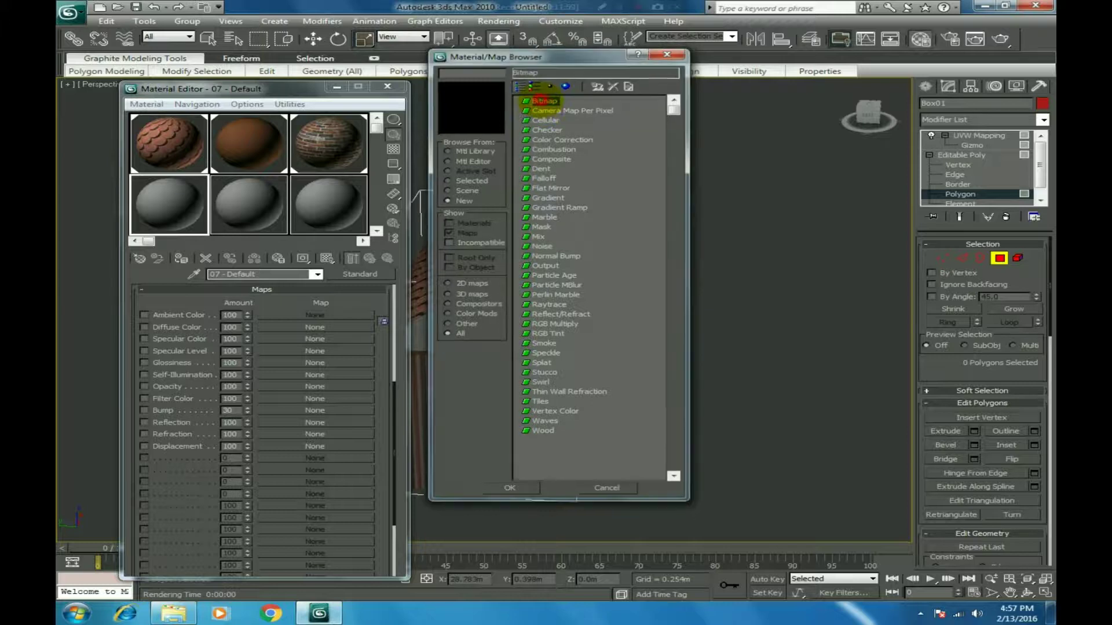
pyautogui.doubleClick(544, 100)
pyautogui.click(557, 206)
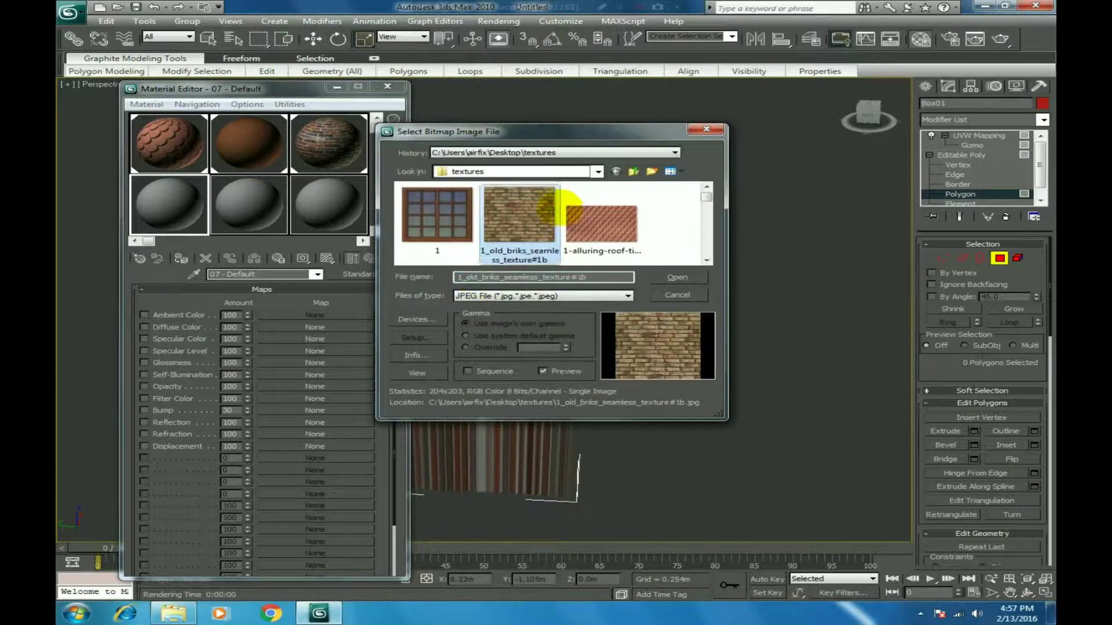
pyautogui.scroll(-5, 557, 206)
pyautogui.scroll(5, 558, 206)
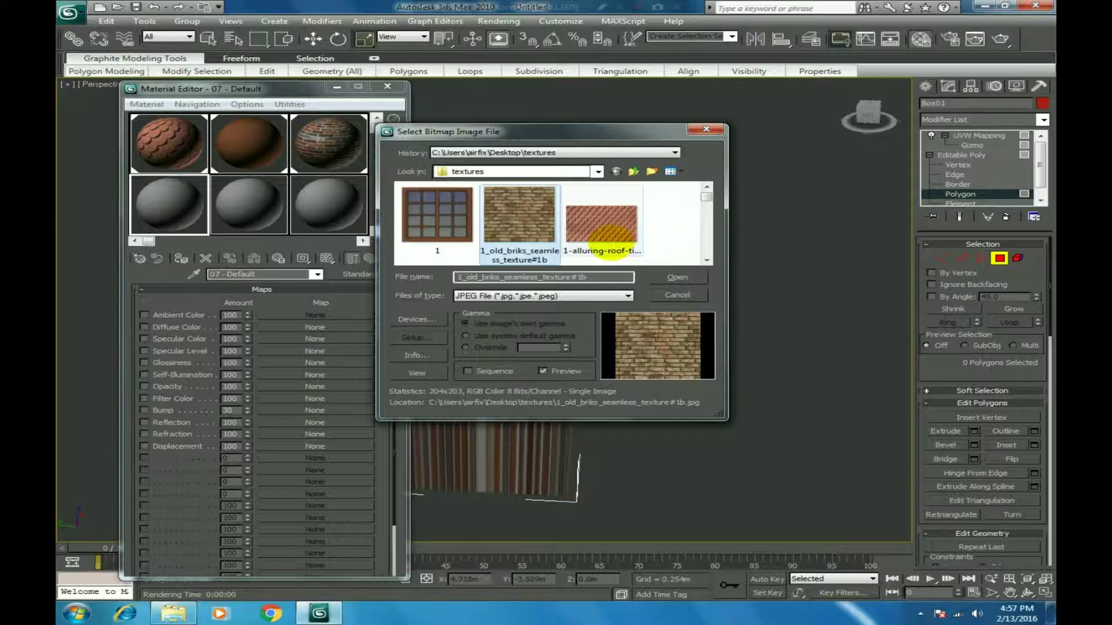
pyautogui.scroll(-3, 609, 243)
pyautogui.click(423, 231)
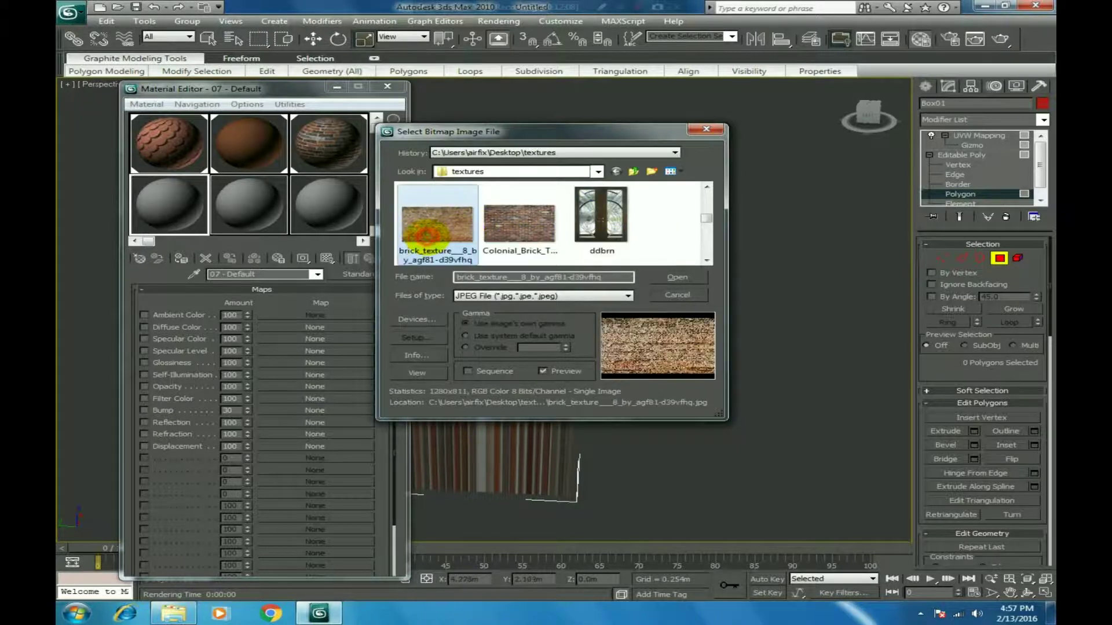
pyautogui.scroll(2, 508, 248)
pyautogui.scroll(-1, 509, 255)
pyautogui.scroll(3, 571, 278)
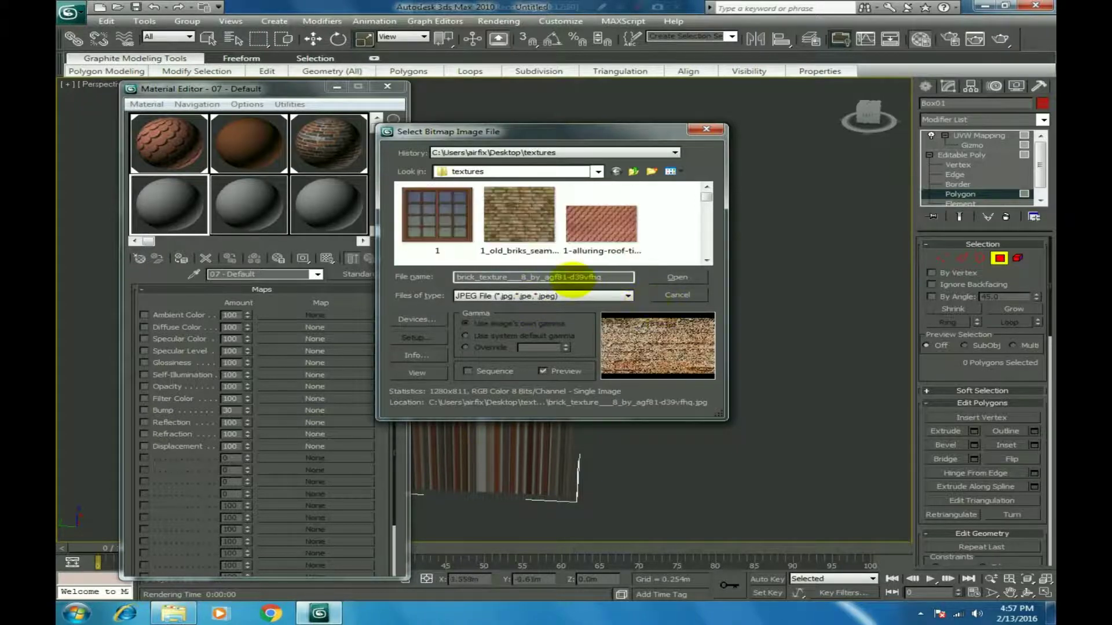
pyautogui.scroll(-1, 576, 278)
pyautogui.click(679, 277)
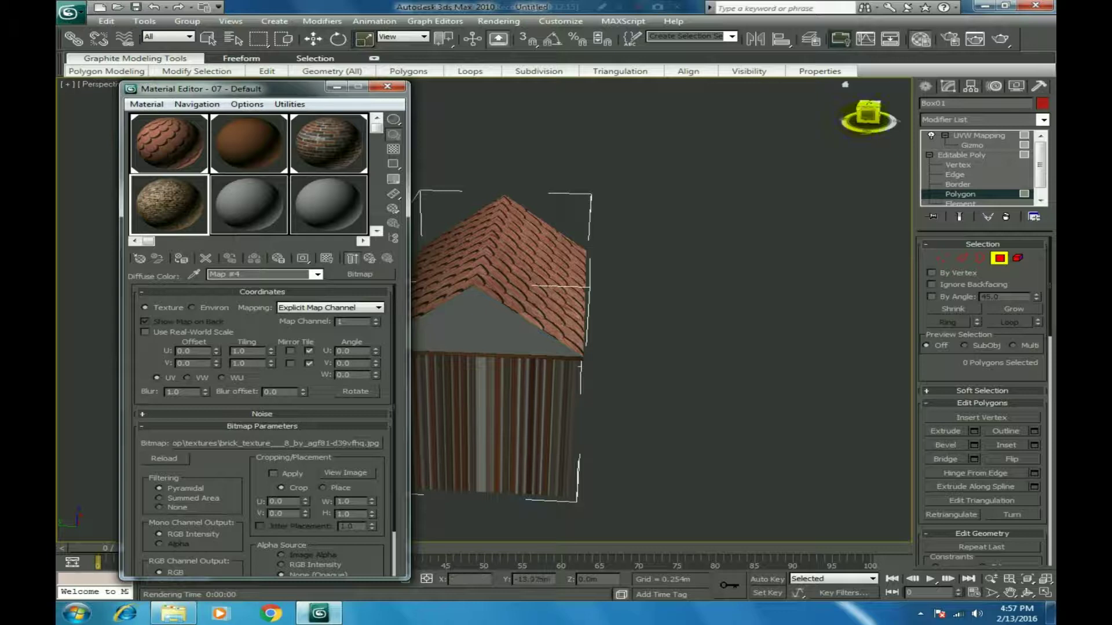
# Assign the fourth brick material to both gable polygons, show its map in the viewport and close the Material Editor.
pyautogui.moveTo(867, 116); pyautogui.dragTo(845, 117)
pyautogui.click(453, 326)
pyautogui.keyDown('ctrl'); pyautogui.click(641, 298); pyautogui.keyUp('ctrl')
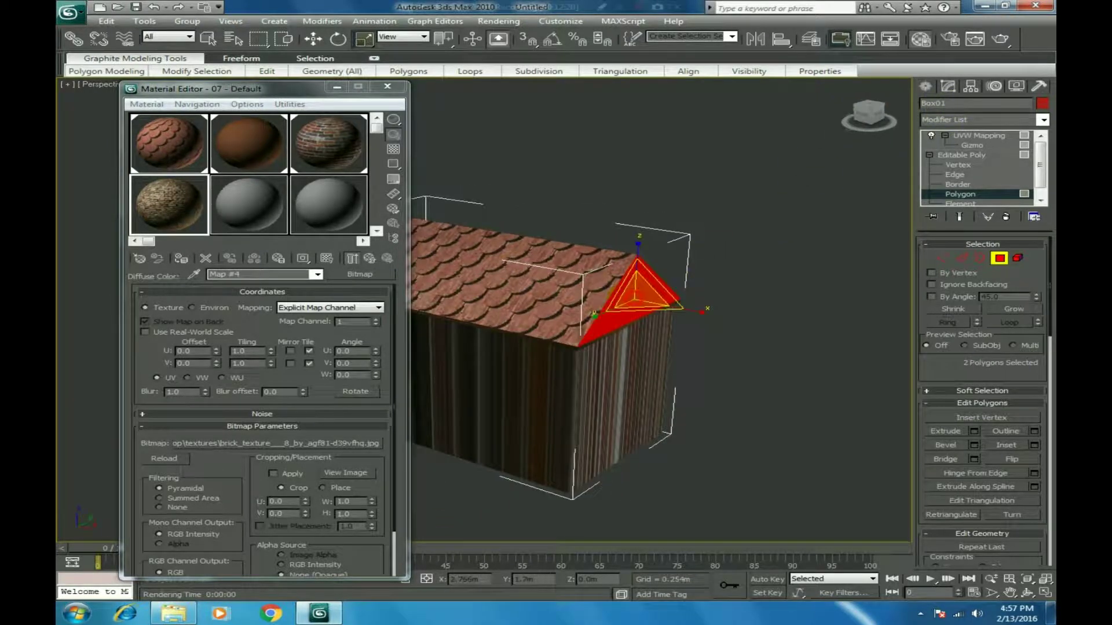
pyautogui.moveTo(174, 204); pyautogui.dragTo(317, 275)
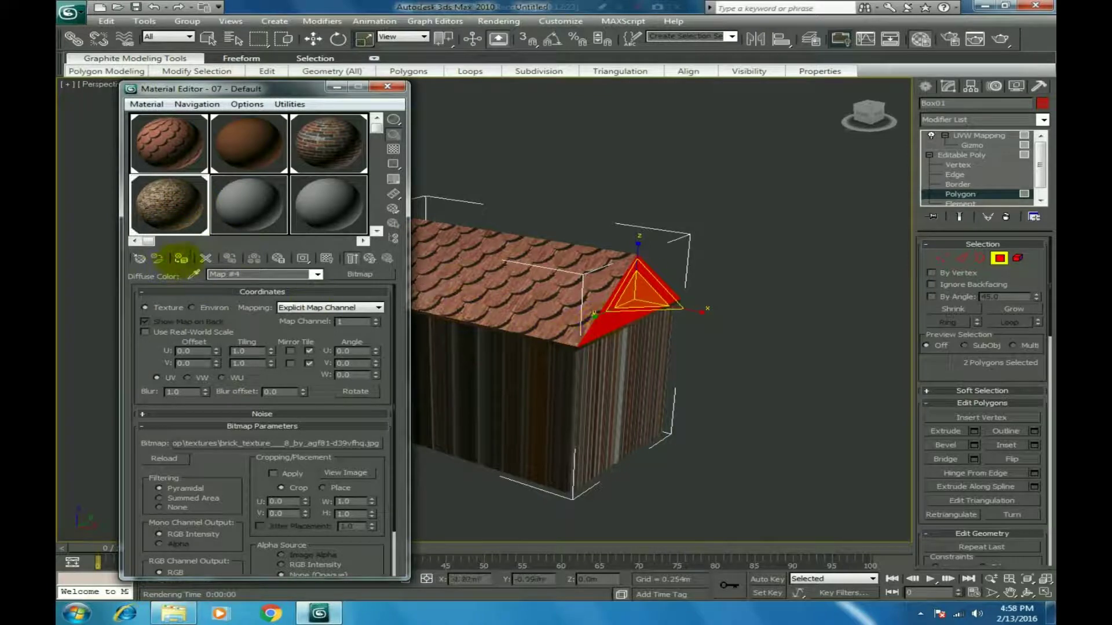
pyautogui.click(325, 258)
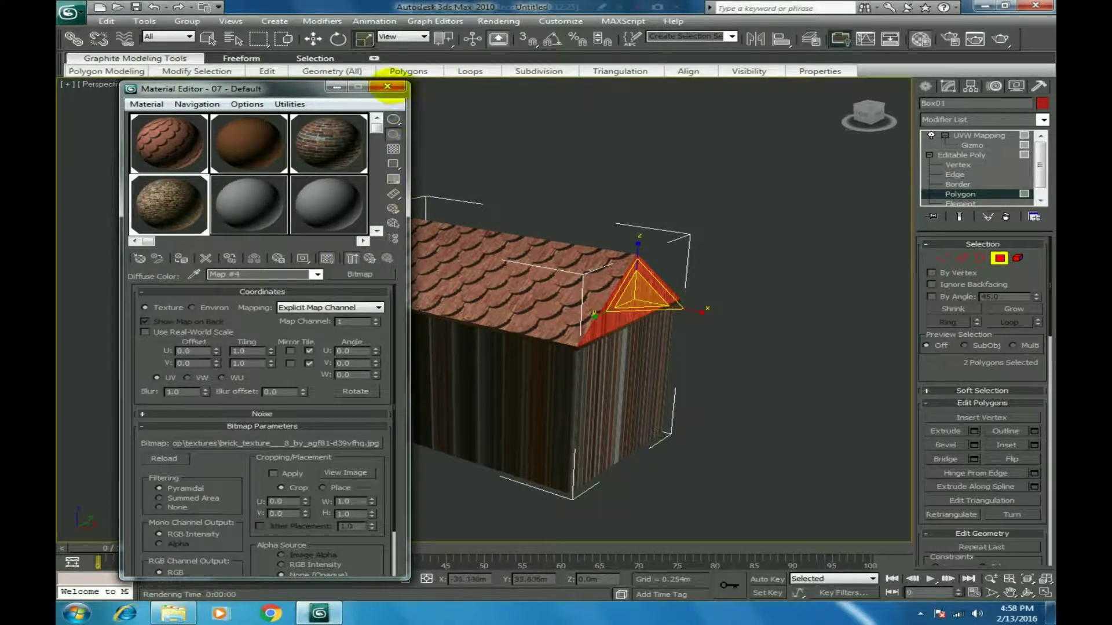
pyautogui.click(388, 87)
pyautogui.click(785, 249)
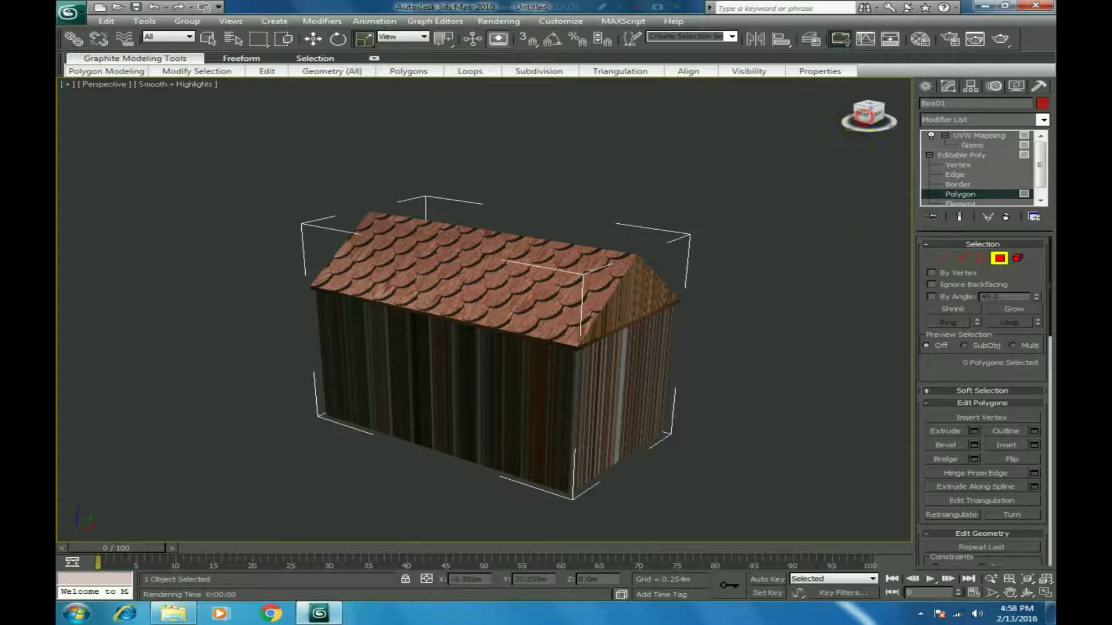
# Select one end wall, the gable above it and both roof slopes as polygons.
pyautogui.moveTo(865, 116)
pyautogui.mouseDown()
pyautogui.moveTo(828, 92)
pyautogui.moveTo(878, 118)
pyautogui.moveTo(856, 116)
pyautogui.moveTo(895, 111)
pyautogui.moveTo(822, 114)
pyautogui.moveTo(847, 111)
pyautogui.mouseUp()
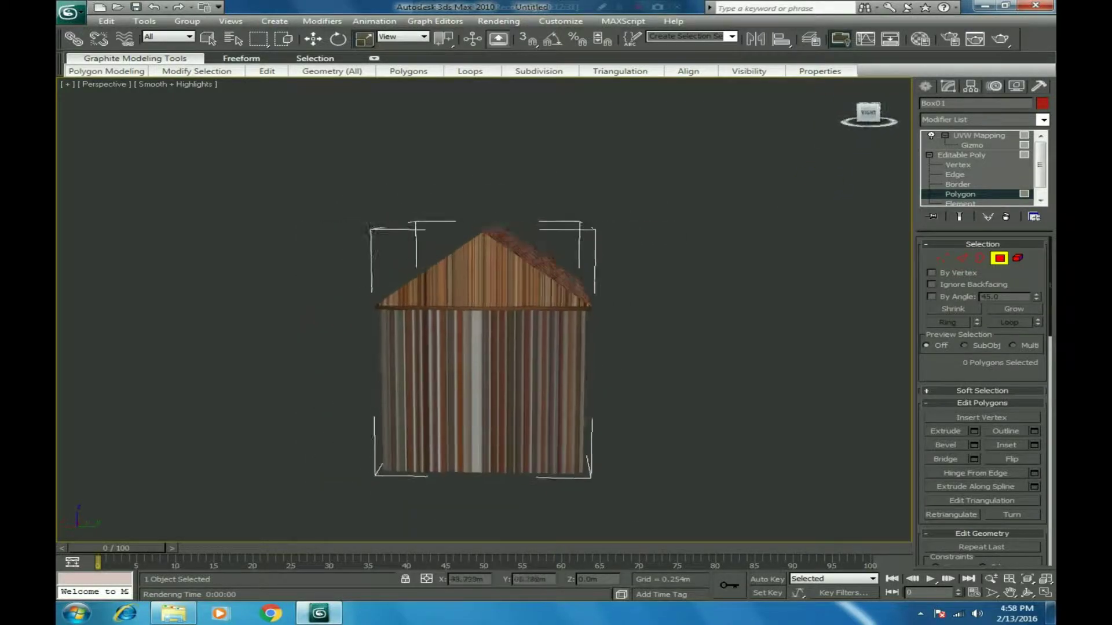
pyautogui.keyDown('alt'); pyautogui.moveTo(533, 365); pyautogui.dragTo(760, 231, button='middle'); pyautogui.keyUp('alt')
pyautogui.click(484, 410)
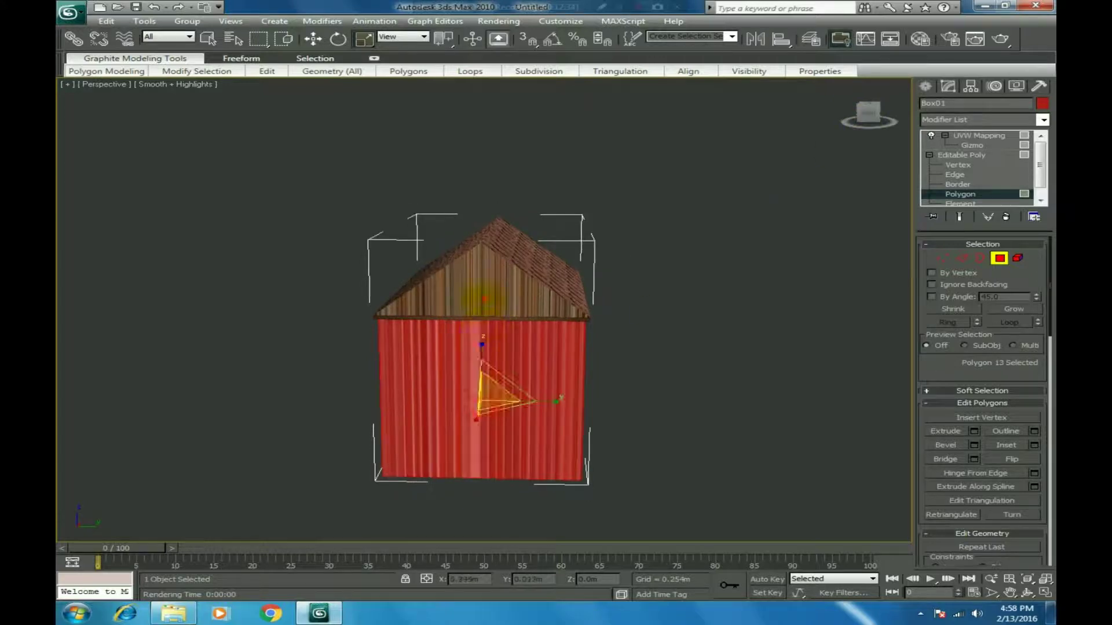
pyautogui.keyDown('ctrl'); pyautogui.click(482, 298); pyautogui.keyUp('ctrl')
pyautogui.keyDown('ctrl'); pyautogui.click(536, 261); pyautogui.keyUp('ctrl')
pyautogui.keyDown('ctrl'); pyautogui.click(450, 251); pyautogui.keyUp('ctrl')
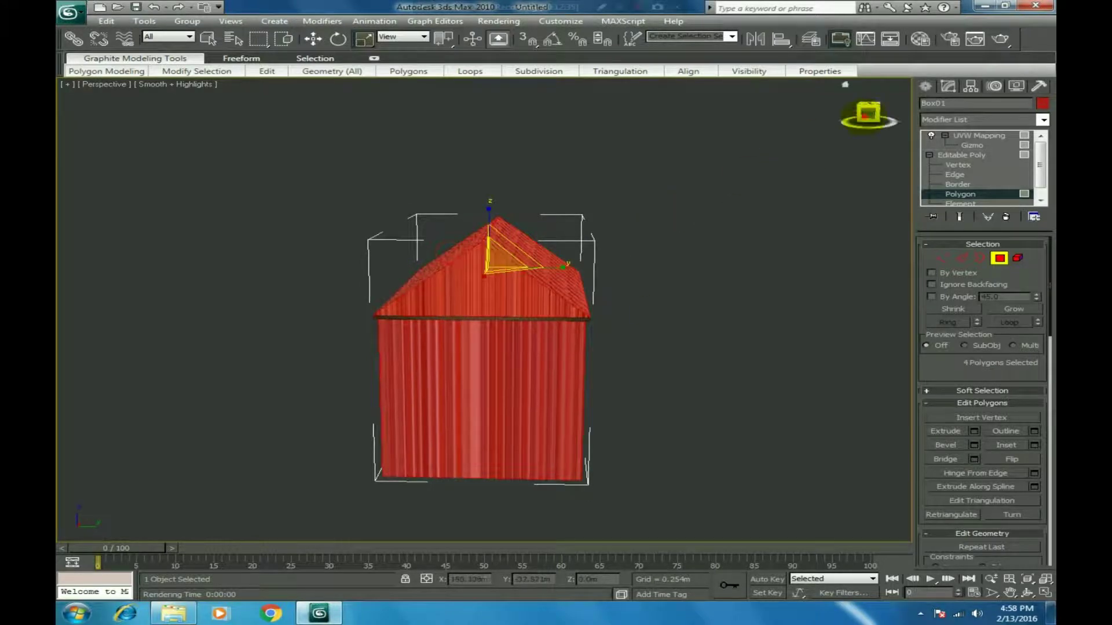
# Add the remaining three walls and the opposite gable to the polygon selection.
pyautogui.moveTo(864, 117); pyautogui.dragTo(829, 129)
pyautogui.keyDown('ctrl'); pyautogui.click(581, 387); pyautogui.keyUp('ctrl')
pyautogui.keyDown('ctrl'); pyautogui.click(601, 423); pyautogui.keyUp('ctrl')
pyautogui.keyDown('ctrl'); pyautogui.click(614, 318); pyautogui.keyUp('ctrl')
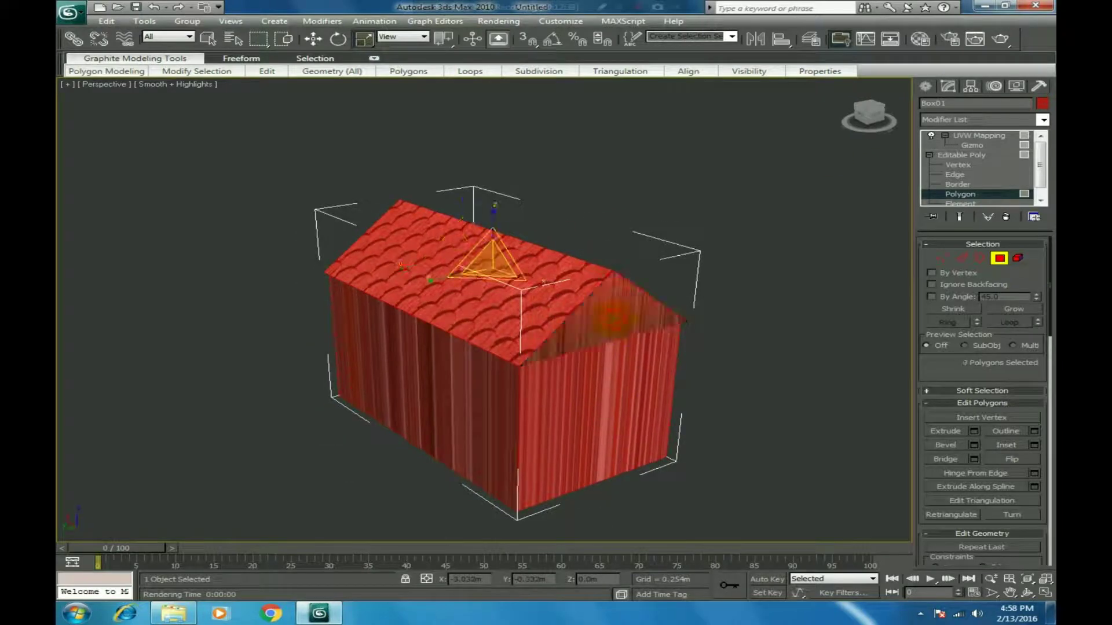
pyautogui.moveTo(870, 113); pyautogui.dragTo(823, 101)
pyautogui.click(583, 352)
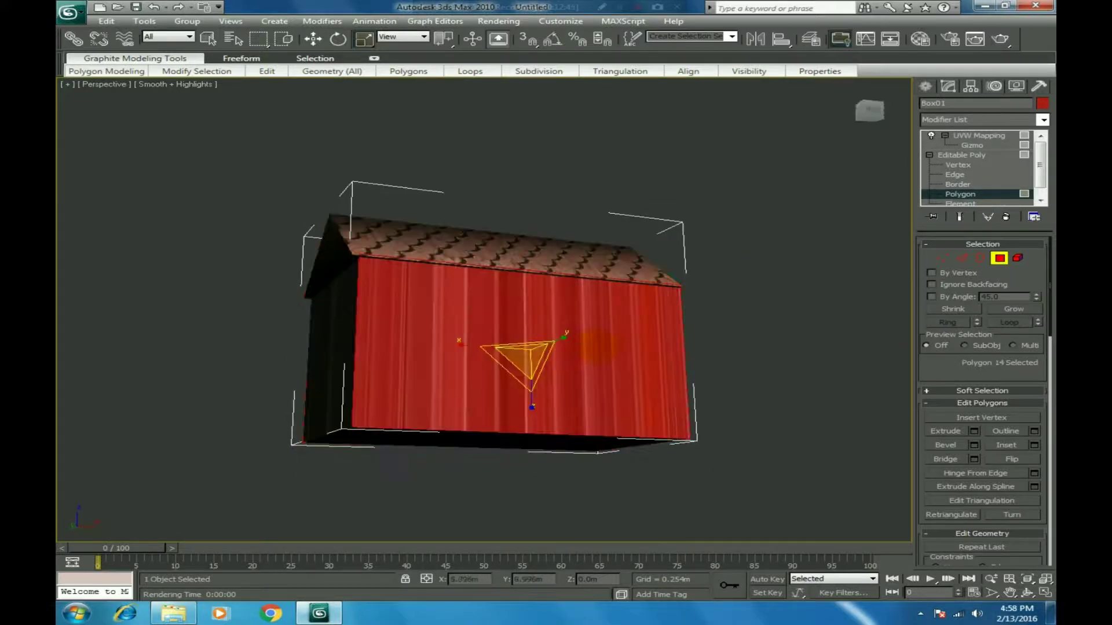
pyautogui.hotkey('ctrl', 'z')
pyautogui.keyDown('ctrl'); pyautogui.click(599, 354); pyautogui.keyUp('ctrl')
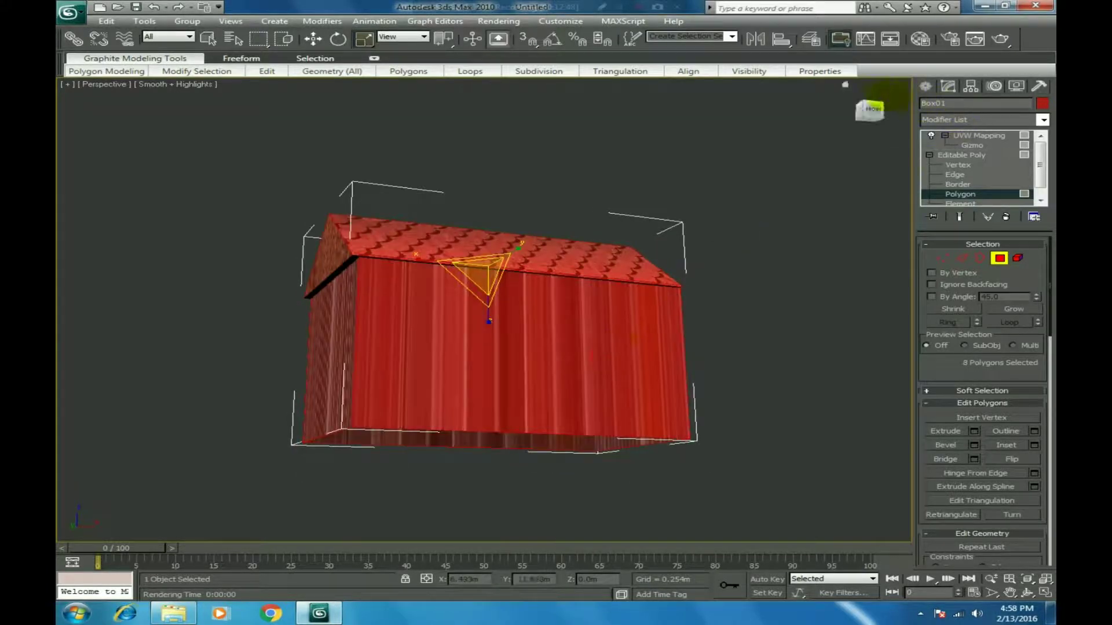
# Activate the UVW Mapping gizmo on the eight selected polygons to map them together, then deselect the house.
pyautogui.moveTo(874, 110); pyautogui.dragTo(846, 124)
pyautogui.click(973, 145)
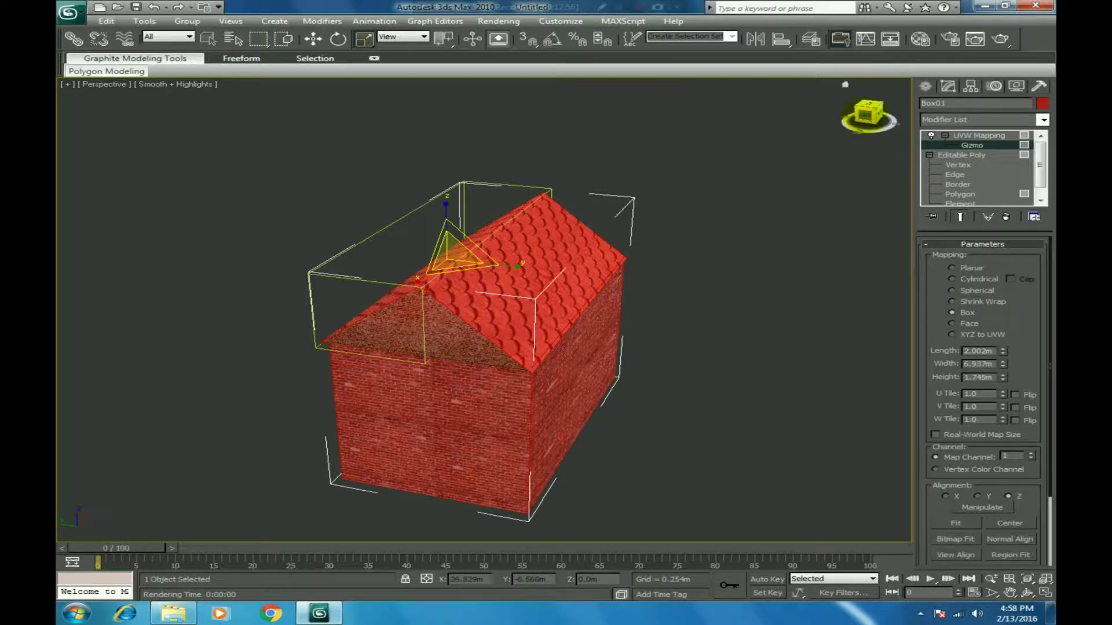
pyautogui.click(865, 115)
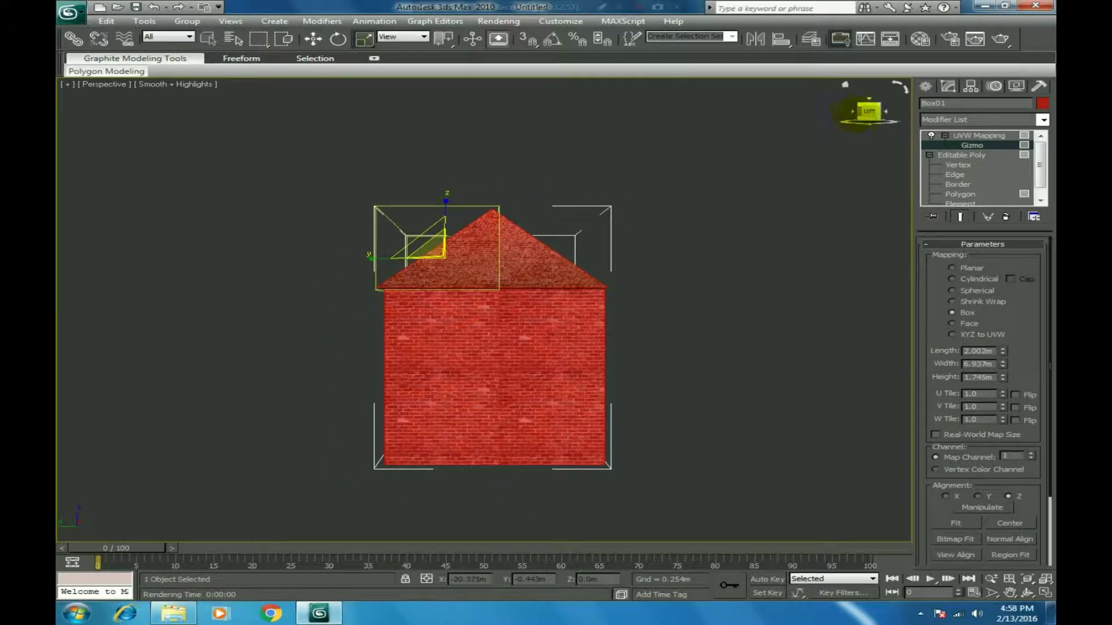
pyautogui.moveTo(857, 114); pyautogui.dragTo(801, 220)
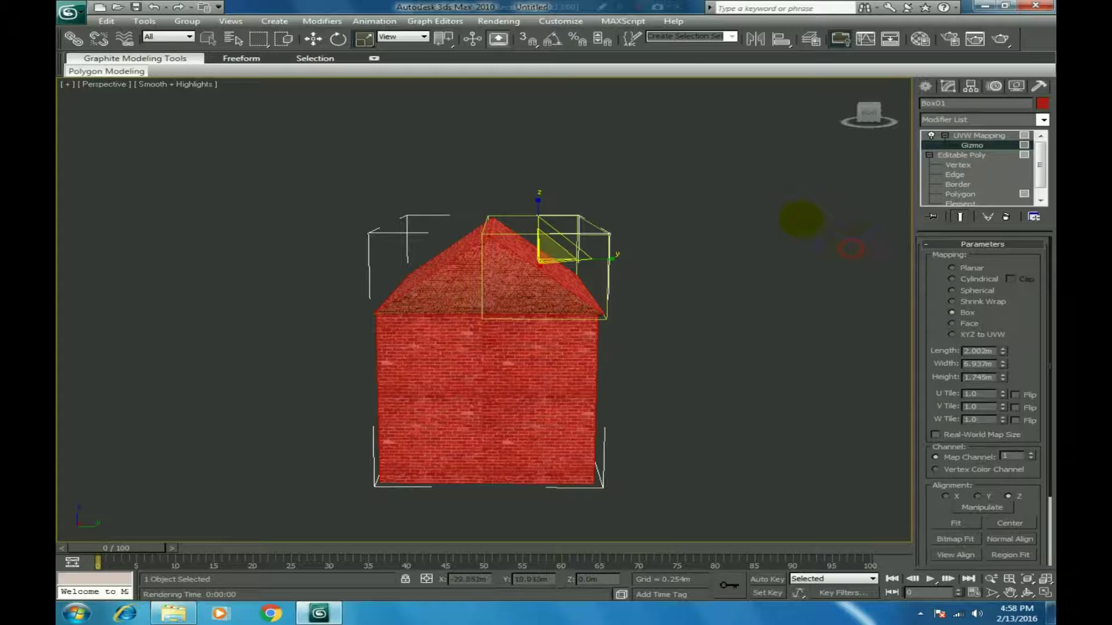
pyautogui.click(149, 87)
pyautogui.click(650, 213)
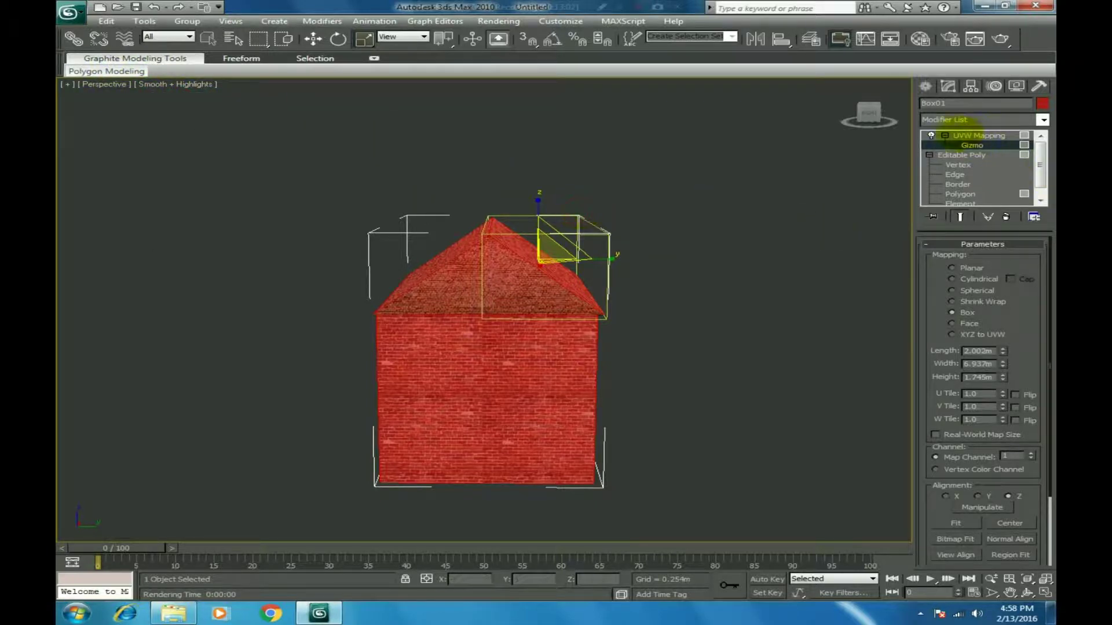
pyautogui.click(976, 133)
pyautogui.click(814, 205)
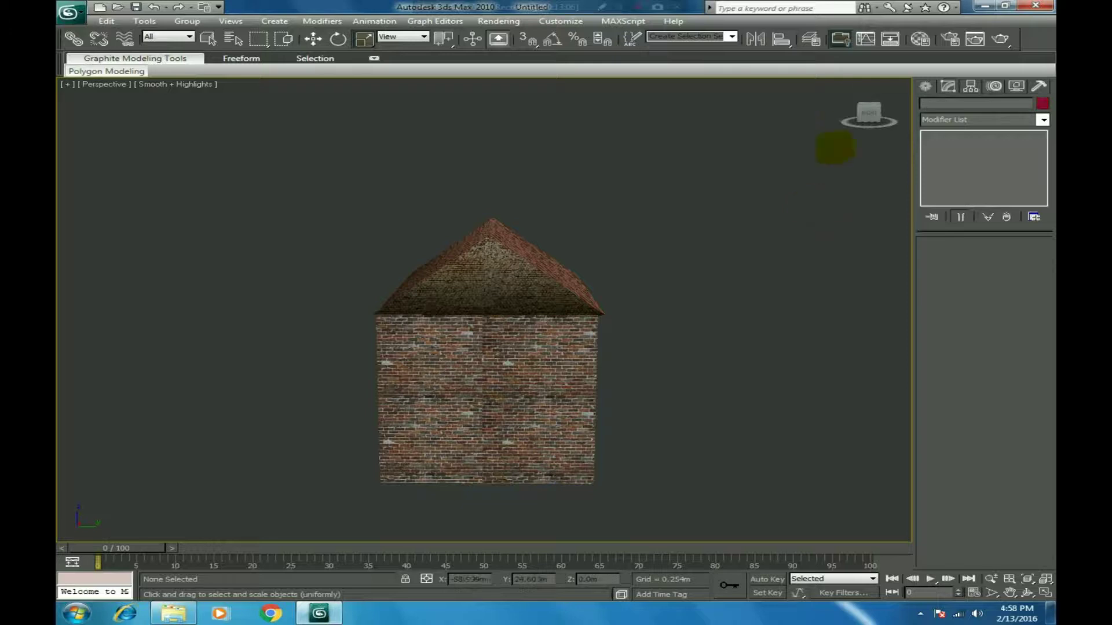
# Select the house again and reopen its UVW Mapping gizmo with the eight polygons still selected.
pyautogui.moveTo(872, 114); pyautogui.dragTo(661, 114)
pyautogui.keyDown('alt'); pyautogui.moveTo(405, 301); pyautogui.dragTo(625, 386, button='middle'); pyautogui.keyUp('alt')
pyautogui.moveTo(869, 118)
pyautogui.mouseDown()
pyautogui.moveTo(881, 117)
pyautogui.moveTo(853, 118)
pyautogui.mouseUp()
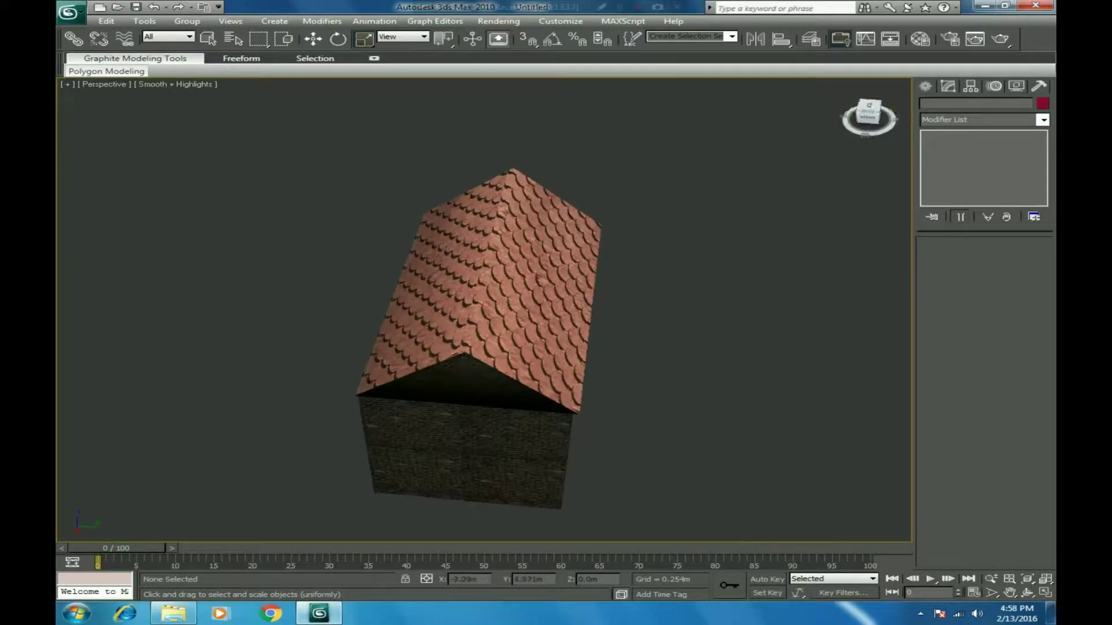
pyautogui.click(514, 296)
pyautogui.click(743, 273)
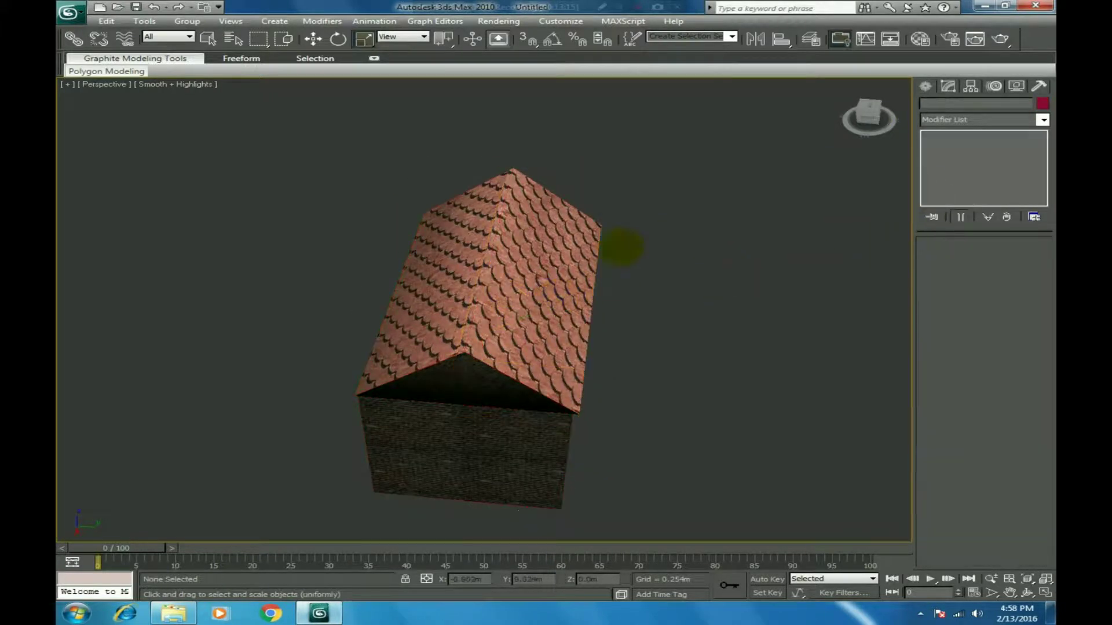
pyautogui.click(495, 275)
pyautogui.click(961, 194)
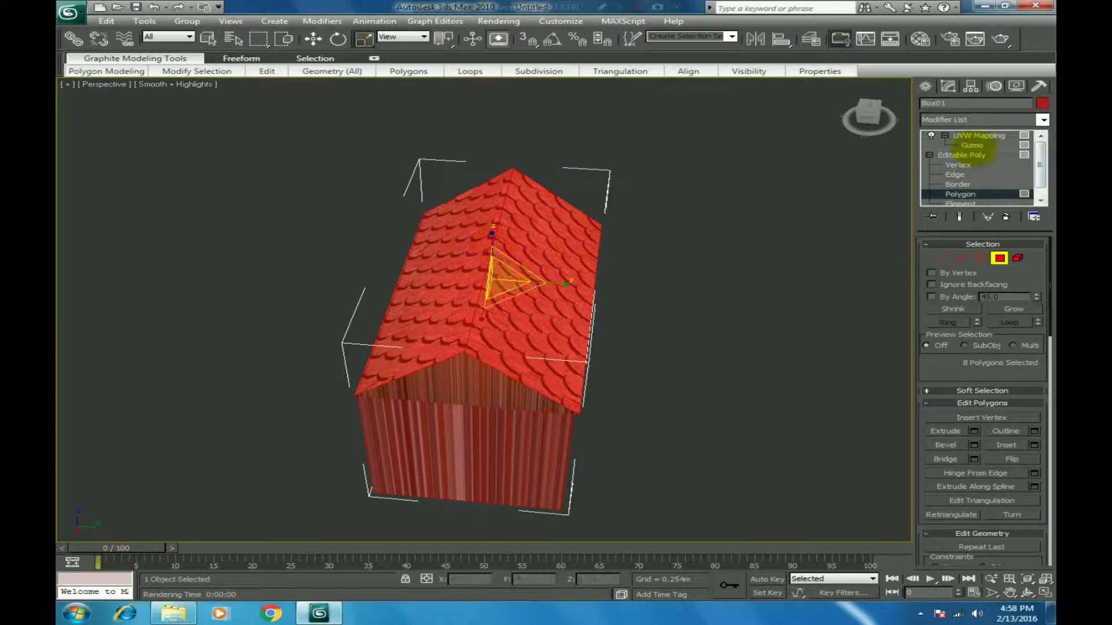
pyautogui.click(972, 145)
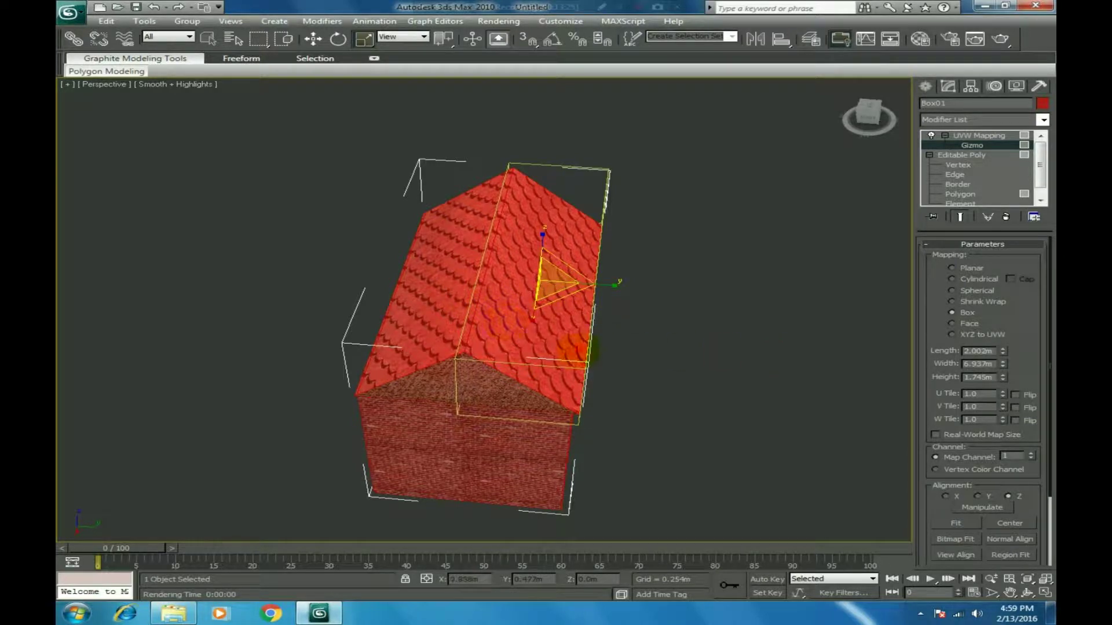
# Try scaling the UVW Mapping gizmo down uniformly with only the two roof slopes selected, to shrink the tiles.
pyautogui.click(961, 194)
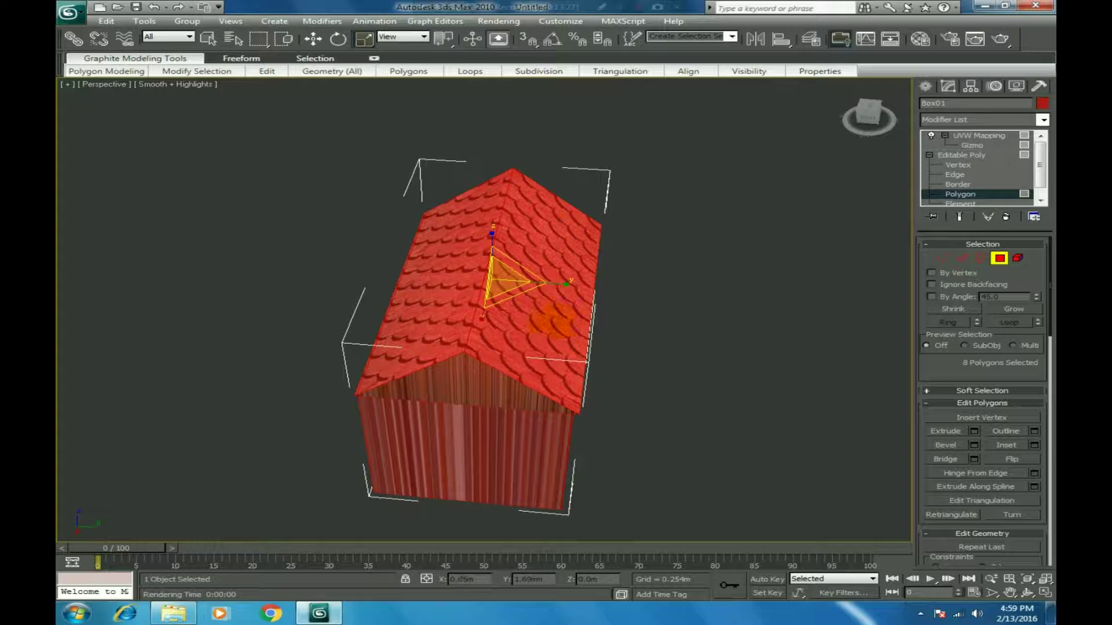
pyautogui.click(553, 319)
pyautogui.keyDown('ctrl'); pyautogui.click(455, 308); pyautogui.keyUp('ctrl')
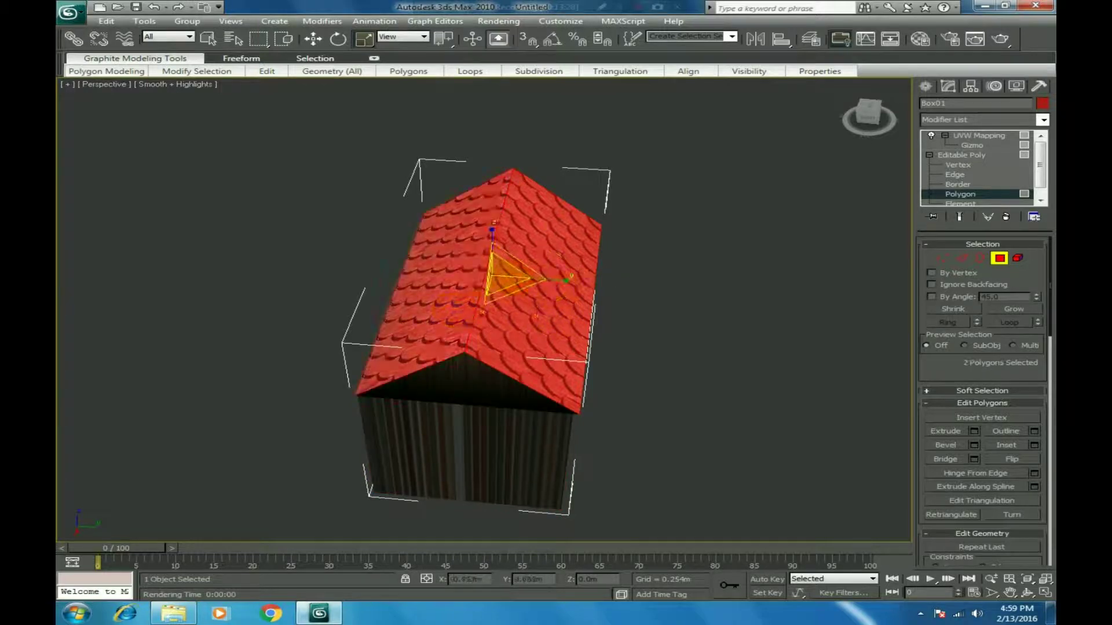
pyautogui.click(972, 145)
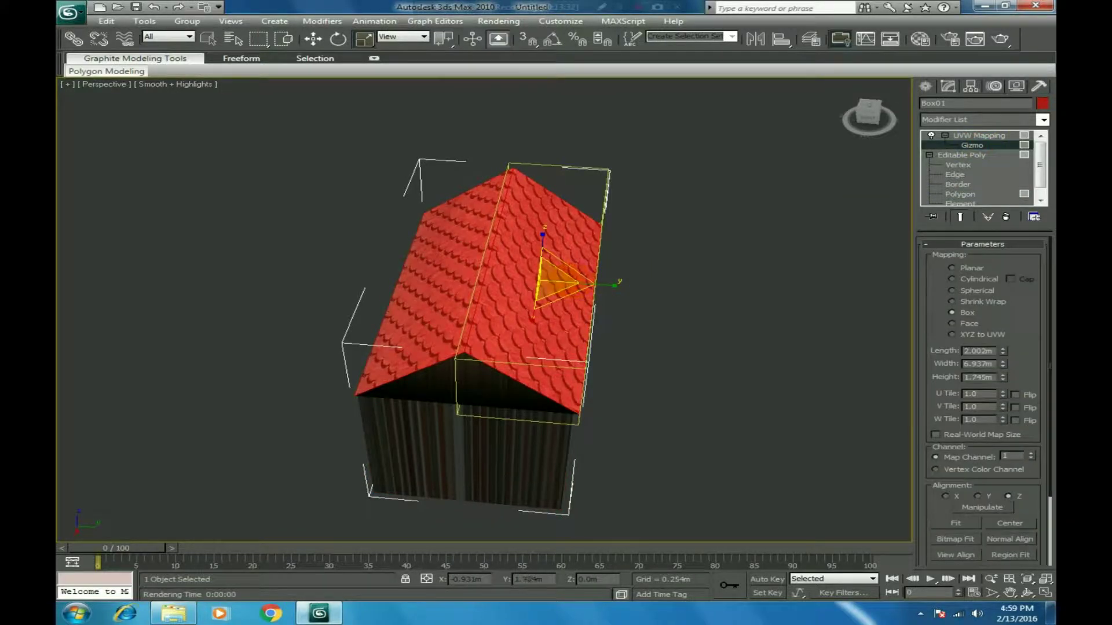
pyautogui.moveTo(568, 273); pyautogui.dragTo(517, 387)
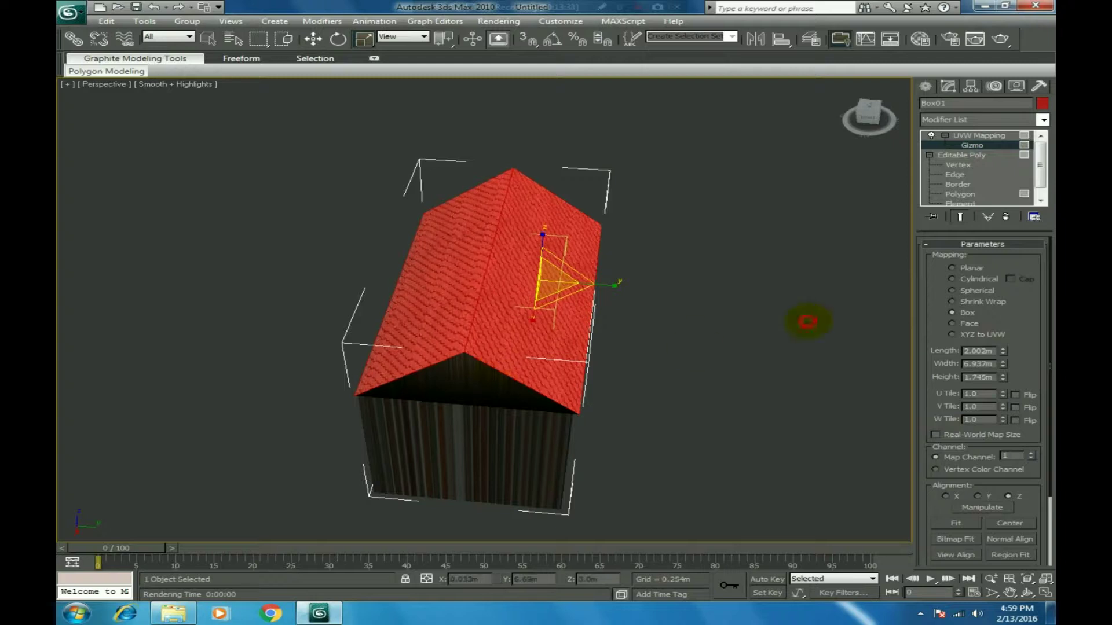
# Try the shrunken UVW Mapping gizmo on the end gable alone, then select the end wall and the gable polygons.
pyautogui.click(966, 194)
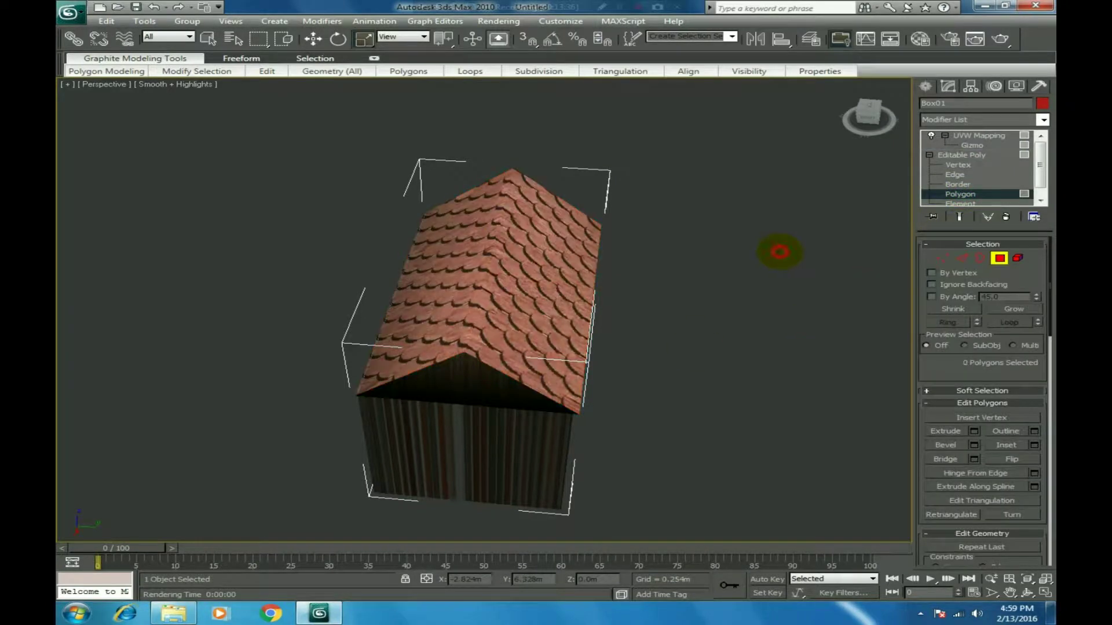
pyautogui.click(979, 135)
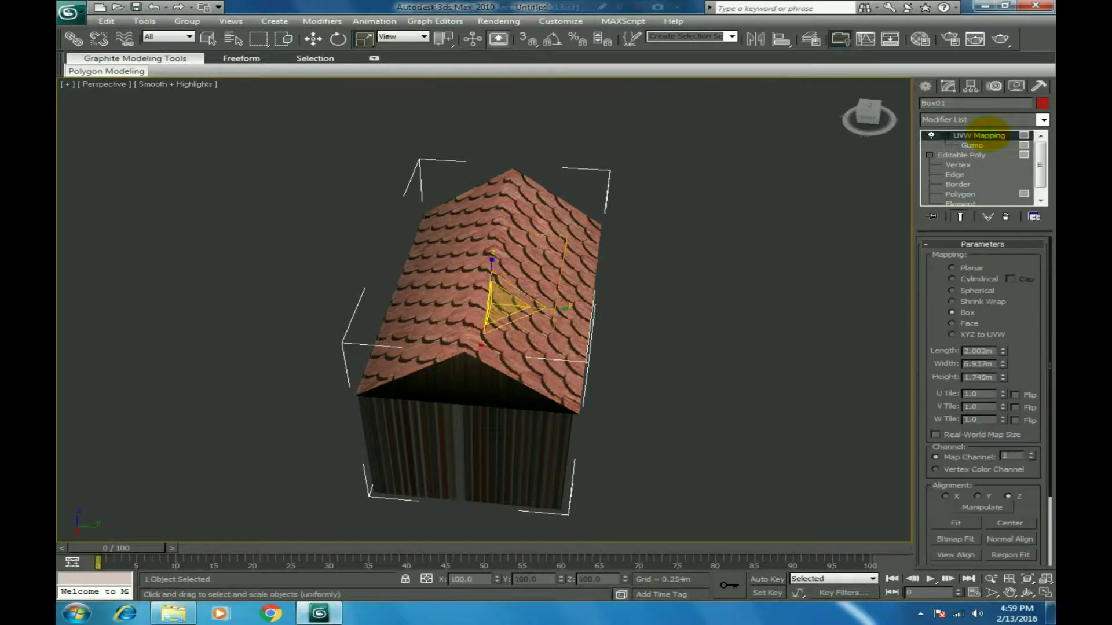
pyautogui.click(978, 145)
pyautogui.click(810, 256)
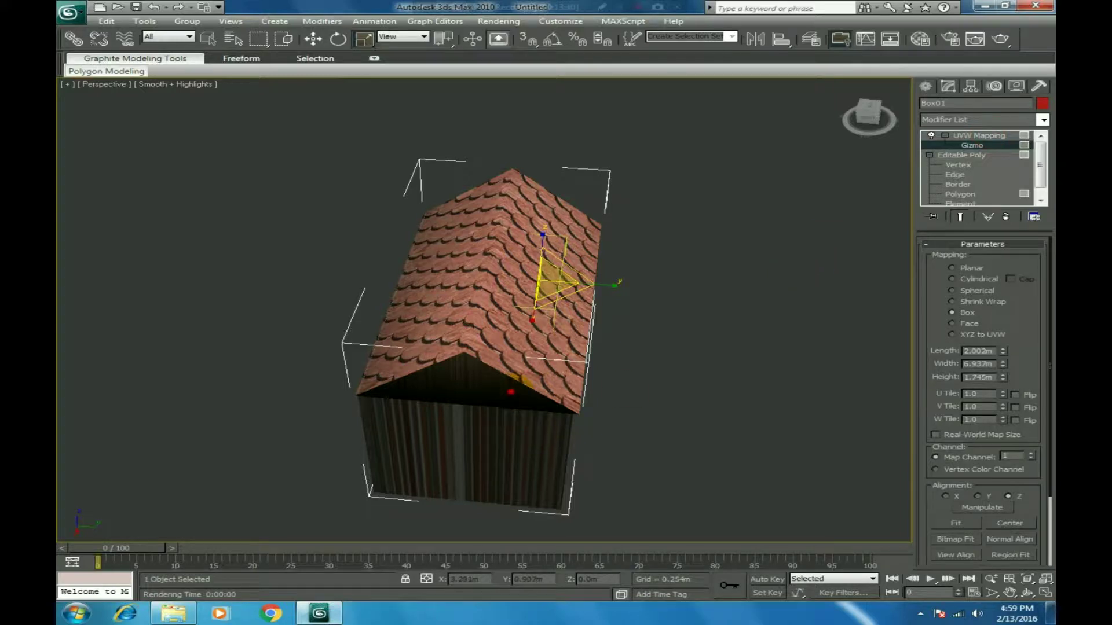
pyautogui.click(963, 194)
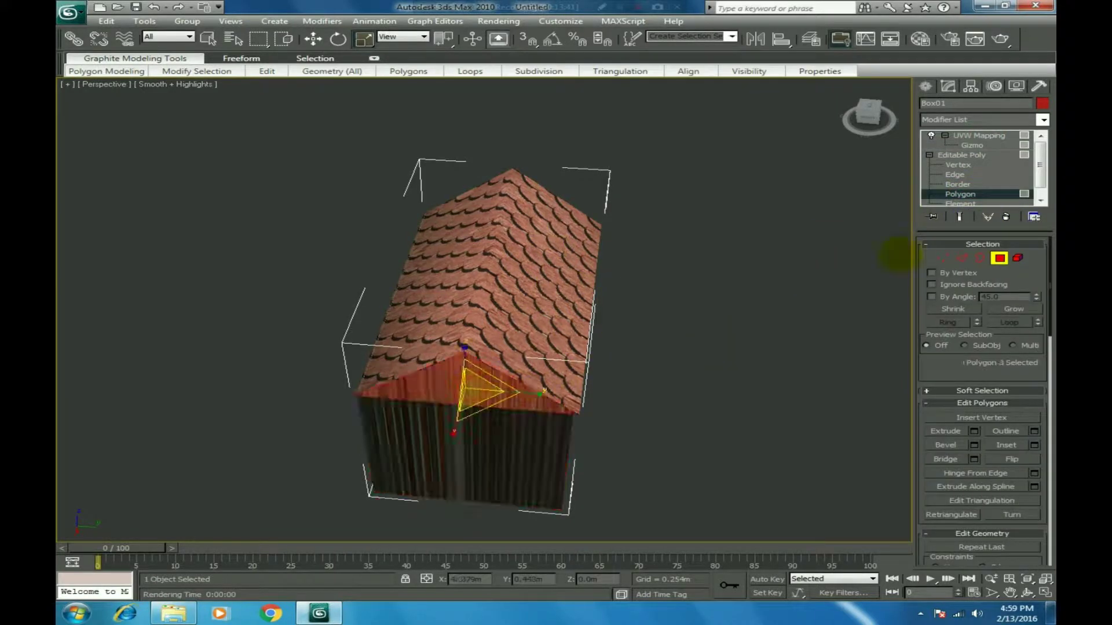
pyautogui.click(973, 145)
pyautogui.click(822, 307)
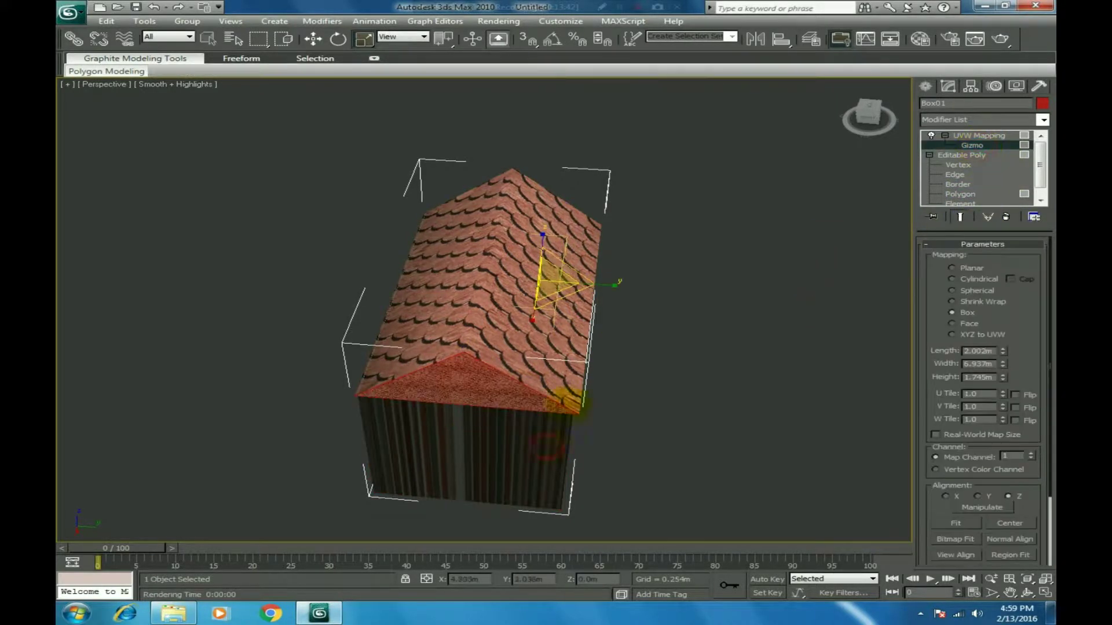
pyautogui.click(958, 174)
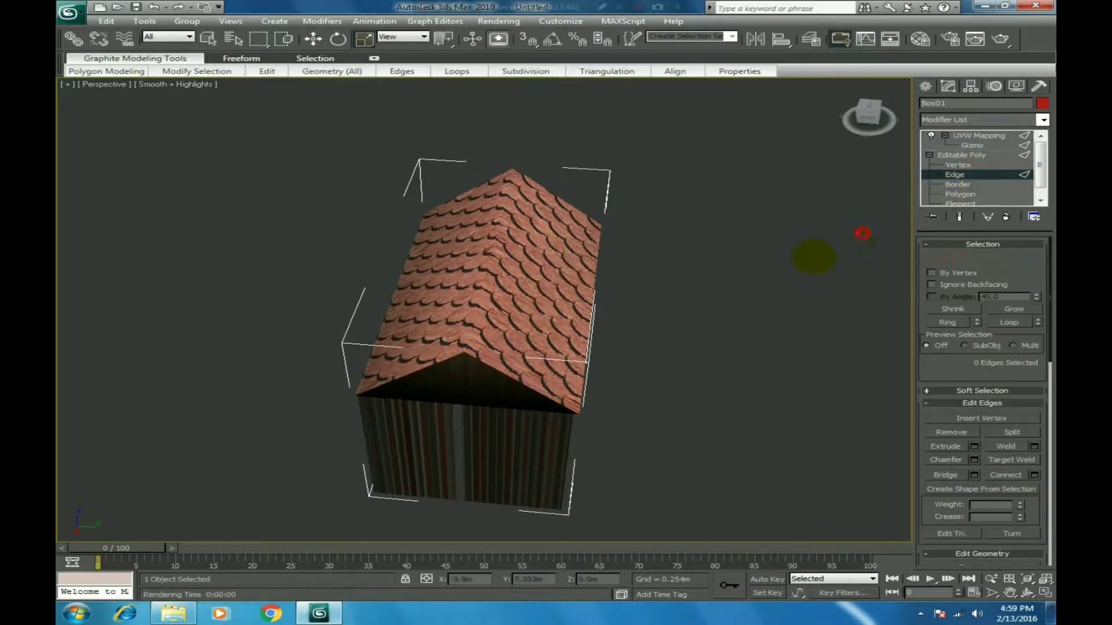
pyautogui.click(960, 194)
pyautogui.click(483, 441)
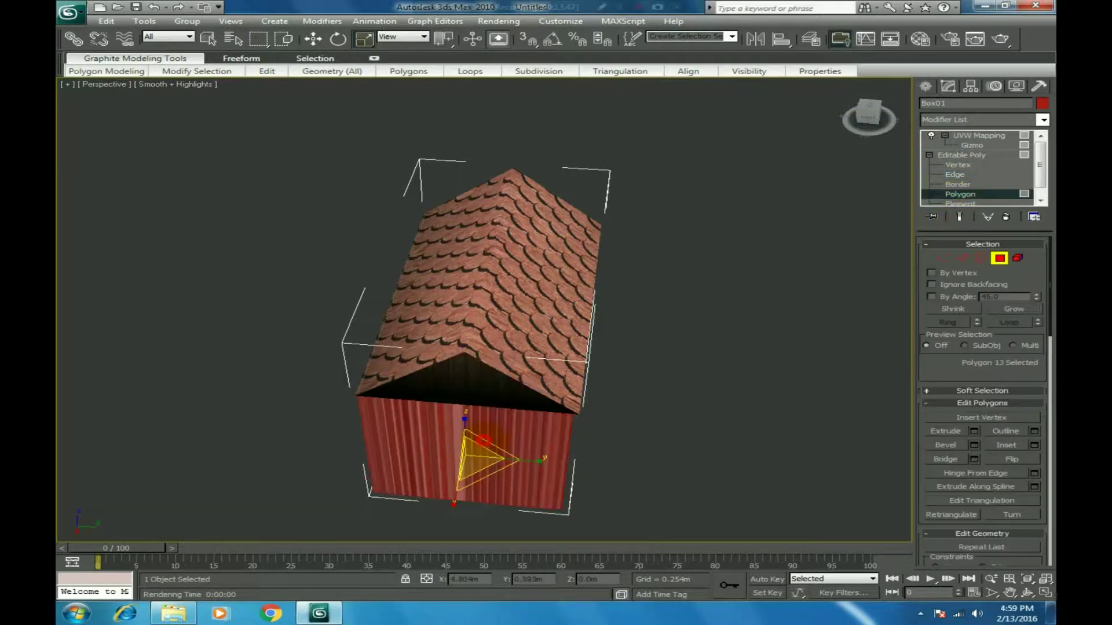
pyautogui.keyDown('ctrl'); pyautogui.click(496, 399); pyautogui.keyUp('ctrl')
# Undo the roof gizmo scaling and the polygon selection changes, and leave the house deselected.
pyautogui.hotkey('ctrl', 'z')
pyautogui.hotkey('ctrl', 'z')
pyautogui.hotkey('ctrl', 'z')
pyautogui.hotkey('ctrl', 'z')
pyautogui.hotkey('ctrl', 'z')
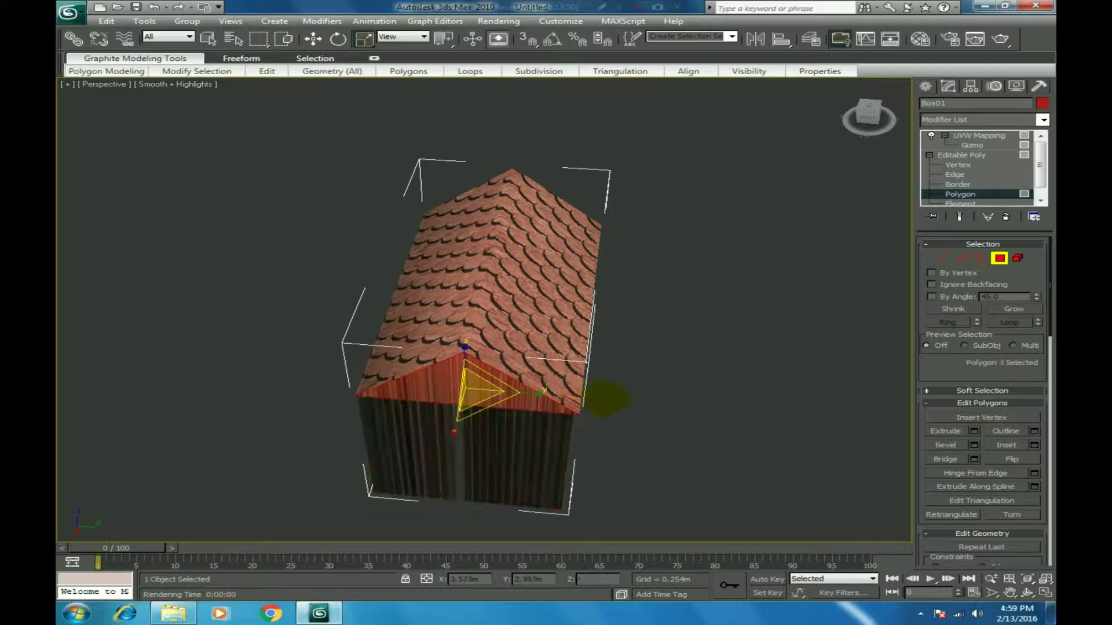
pyautogui.hotkey('ctrl', 'z')
pyautogui.hotkey('ctrl', 'z')
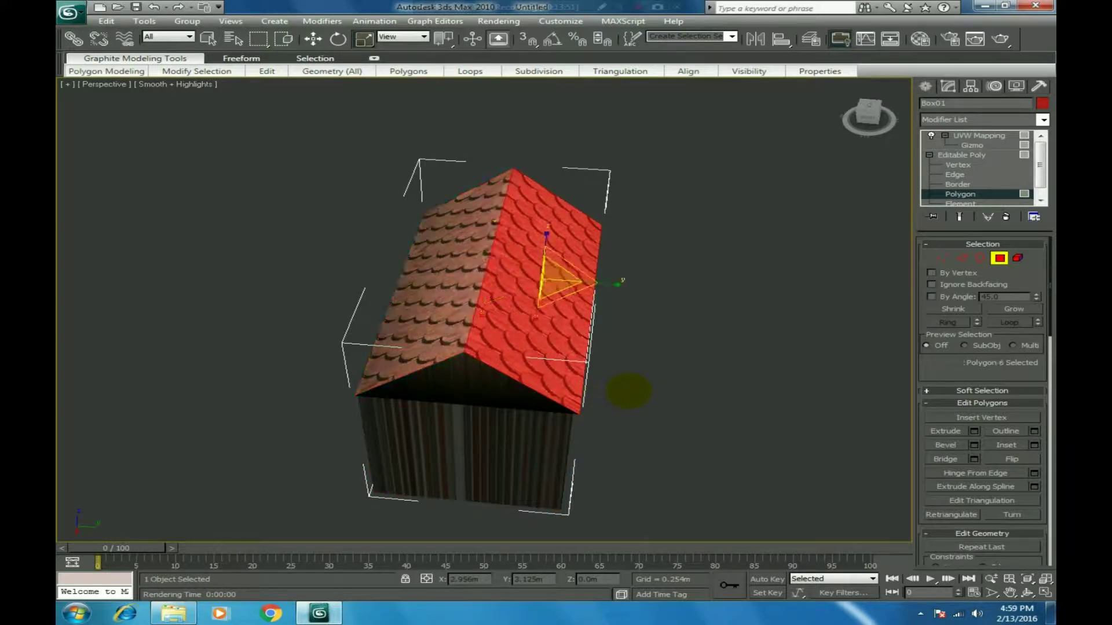
pyautogui.hotkey('ctrl', 'z')
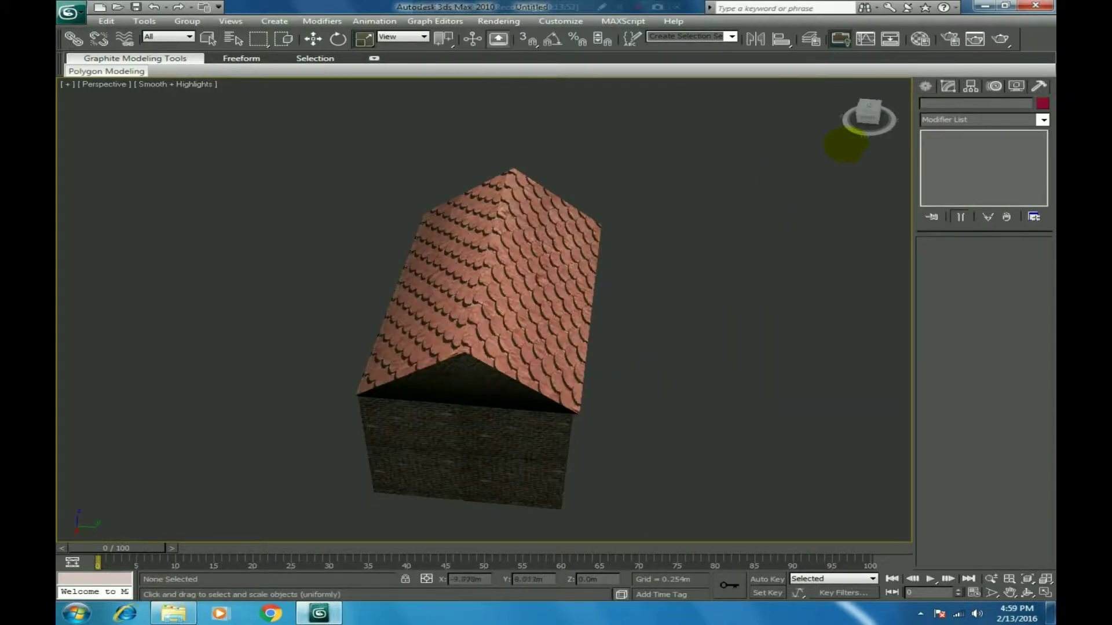
# Inspect the roof tiles, gable texture and brick walls of the textured house from all sides.
pyautogui.moveTo(869, 111); pyautogui.dragTo(799, 129)
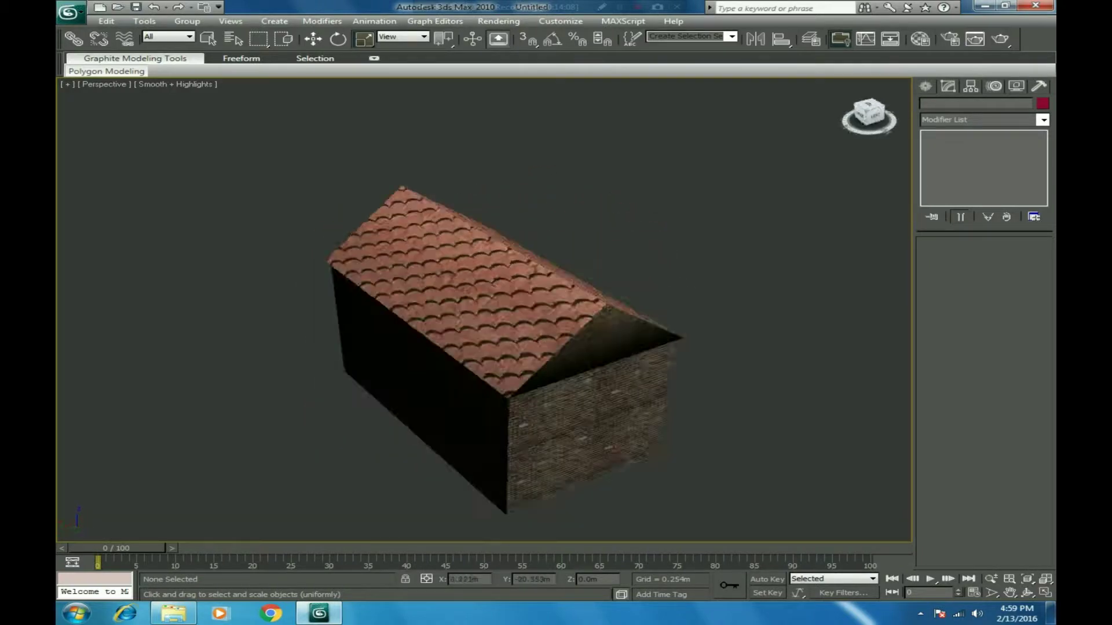
pyautogui.moveTo(866, 113); pyautogui.dragTo(779, 97)
pyautogui.keyDown('alt'); pyautogui.moveTo(521, 428); pyautogui.dragTo(389, 415, button='middle'); pyautogui.keyUp('alt')
pyautogui.moveTo(867, 111); pyautogui.dragTo(869, 113)
pyautogui.keyDown('alt'); pyautogui.moveTo(400, 458); pyautogui.dragTo(327, 402, button='middle'); pyautogui.keyUp('alt')
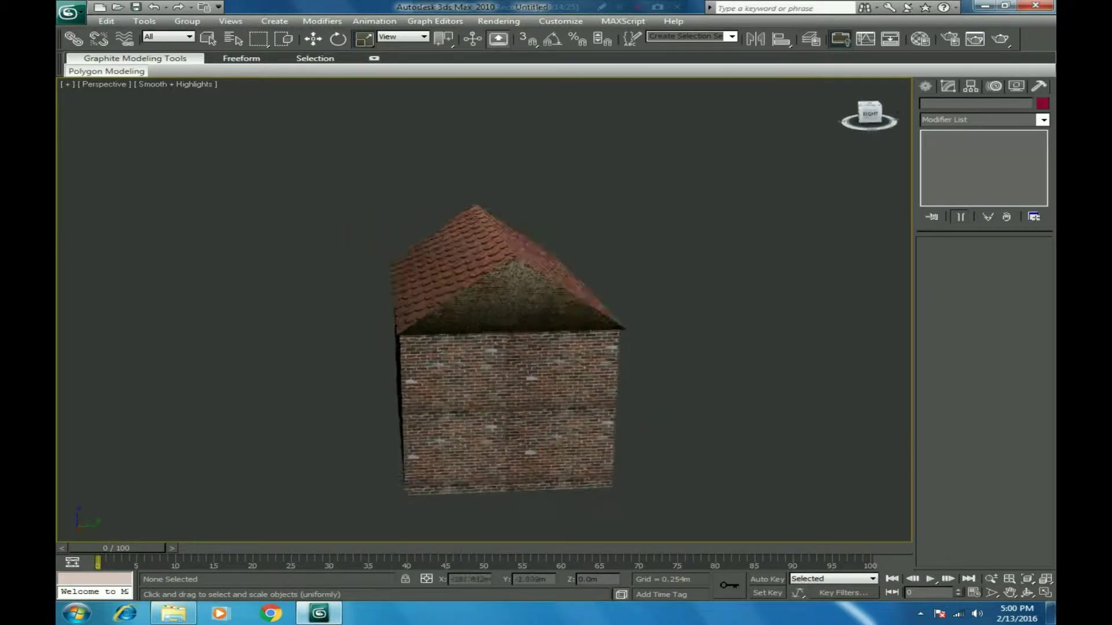
pyautogui.keyDown('alt'); pyautogui.moveTo(362, 238); pyautogui.dragTo(301, 238, button='middle'); pyautogui.keyUp('alt')
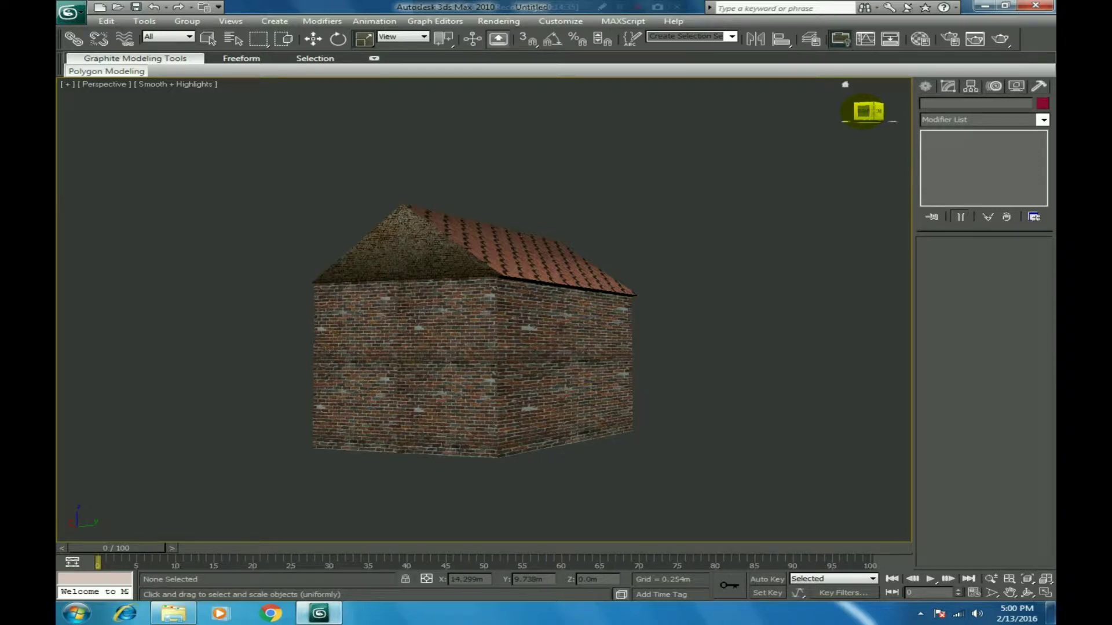
pyautogui.moveTo(863, 111)
pyautogui.mouseDown()
pyautogui.moveTo(826, 127)
pyautogui.moveTo(811, 112)
pyautogui.moveTo(867, 113)
pyautogui.moveTo(868, 133)
pyautogui.moveTo(863, 112)
pyautogui.mouseUp()
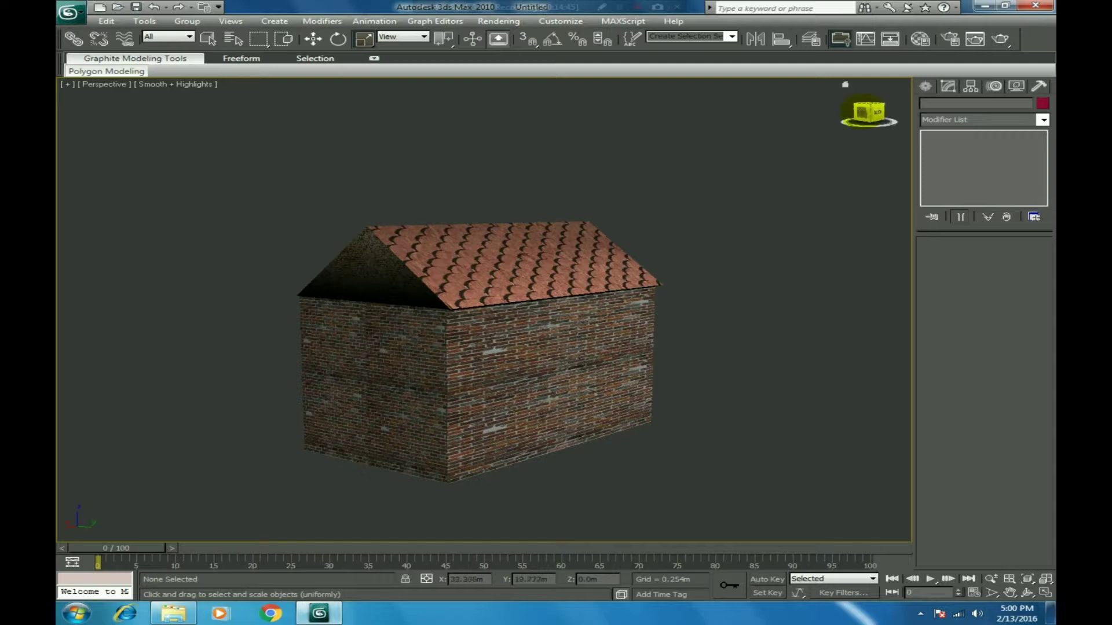